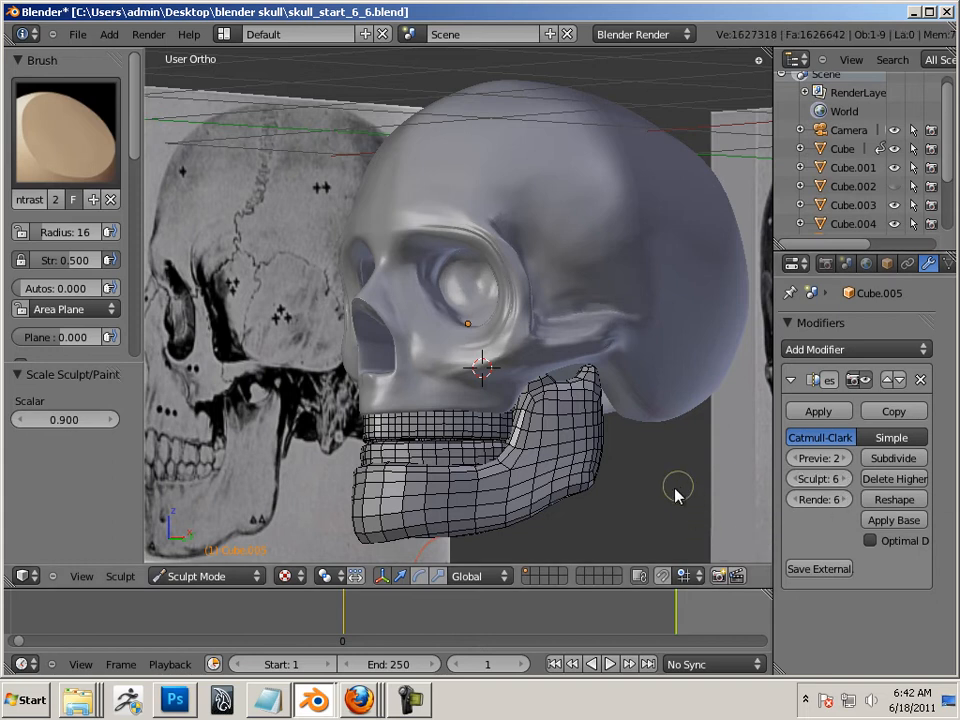
Switch to the Draw sculpt brush with a radius of 3 and set it to Subtract
{"action": "mouse_move", "coordinate": [675, 497]}
{"action": "middle_mouse_down"}
{"action": "mouse_move", "coordinate": [643, 506]}
{"action": "mouse_move", "coordinate": [662, 484]}
{"action": "mouse_move", "coordinate": [600, 460]}
{"action": "middle_mouse_up"}
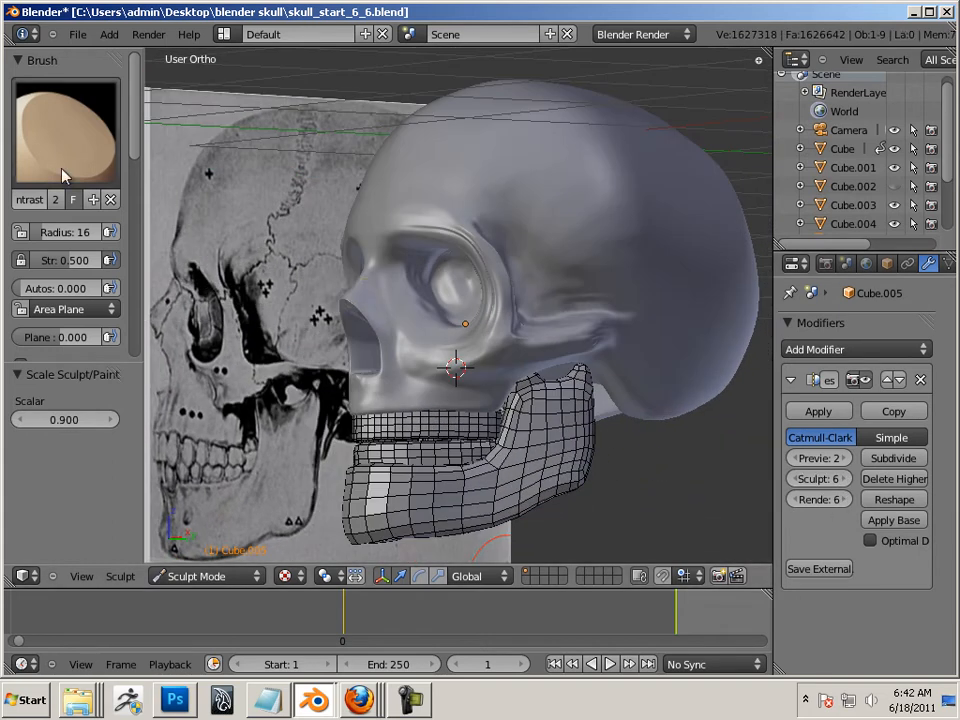
{"action": "left_click", "coordinate": [60, 160]}
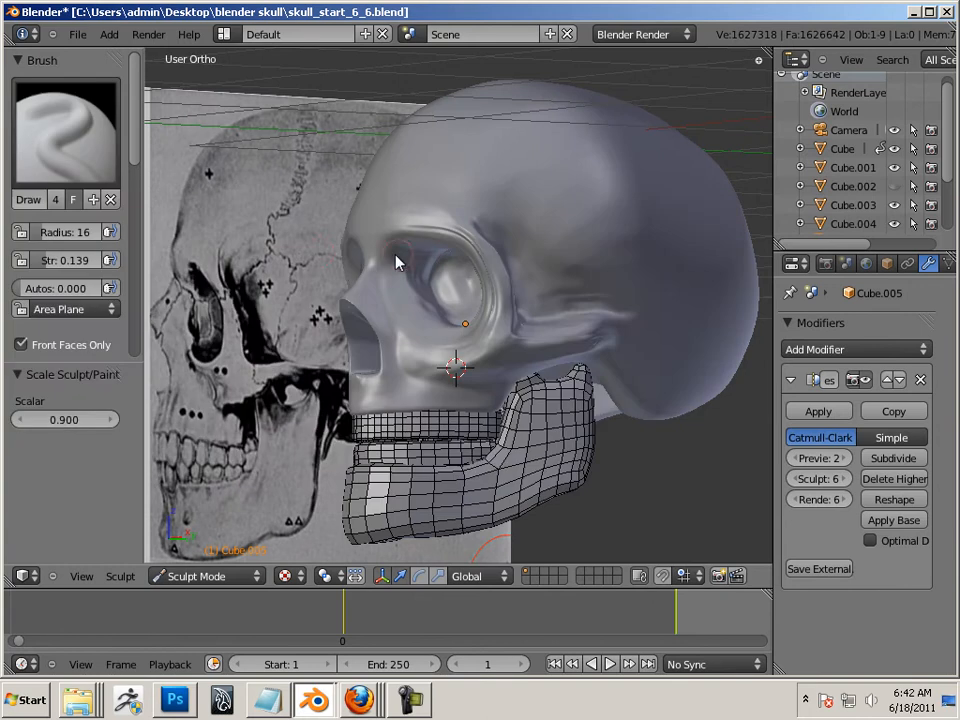
{"action": "left_click", "coordinate": [435, 255]}
{"action": "key", "text": "bracketright"}
{"action": "scroll", "coordinate": [127, 147], "scroll_direction": "down", "scroll_amount": 5}
{"action": "left_click", "coordinate": [108, 233]}
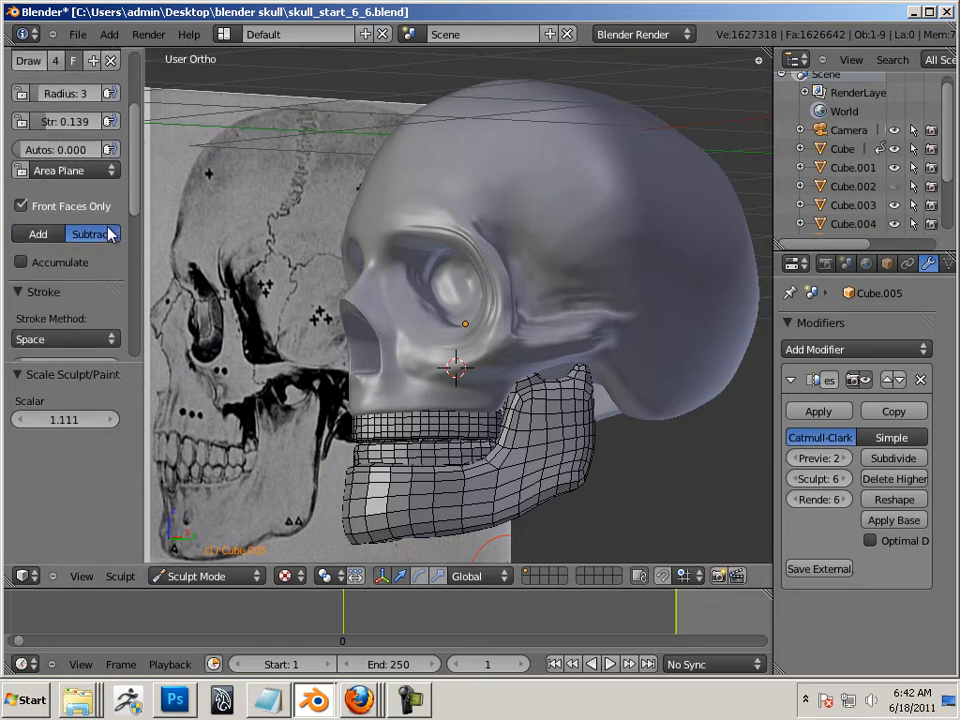
Try a stroke on the side of the cranium, undo it, and set the brush strength to 0.556
{"action": "left_click_drag", "start_coordinate": [526, 183], "coordinate": [547, 180]}
{"action": "key", "text": "ctrl+z"}
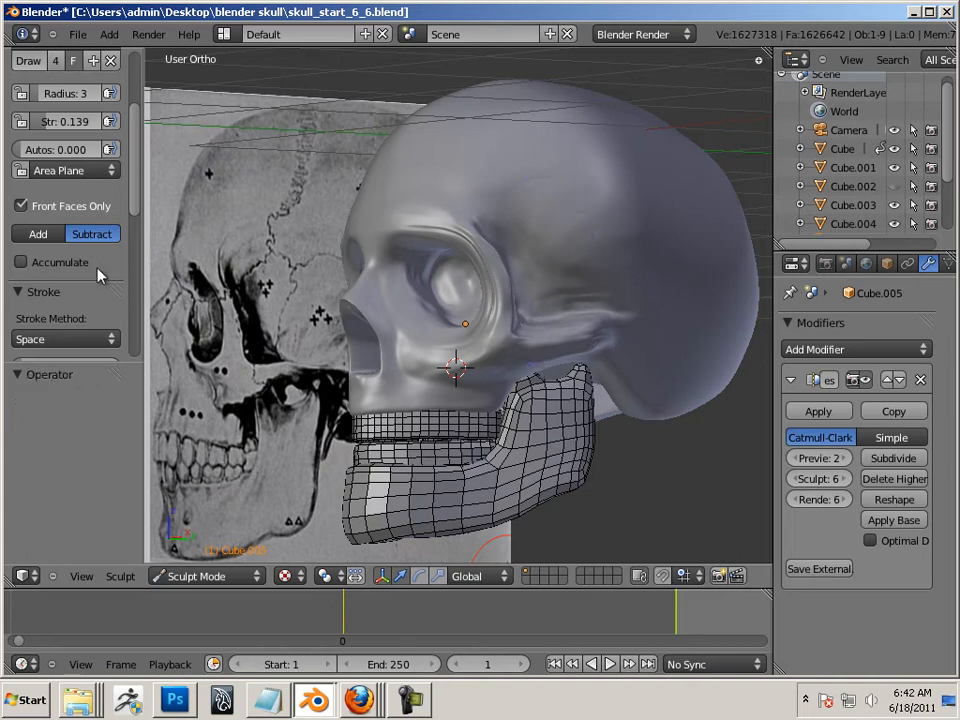
{"action": "left_click_drag", "start_coordinate": [46, 123], "coordinate": [74, 121]}
{"action": "left_click_drag", "start_coordinate": [528, 156], "coordinate": [533, 172]}
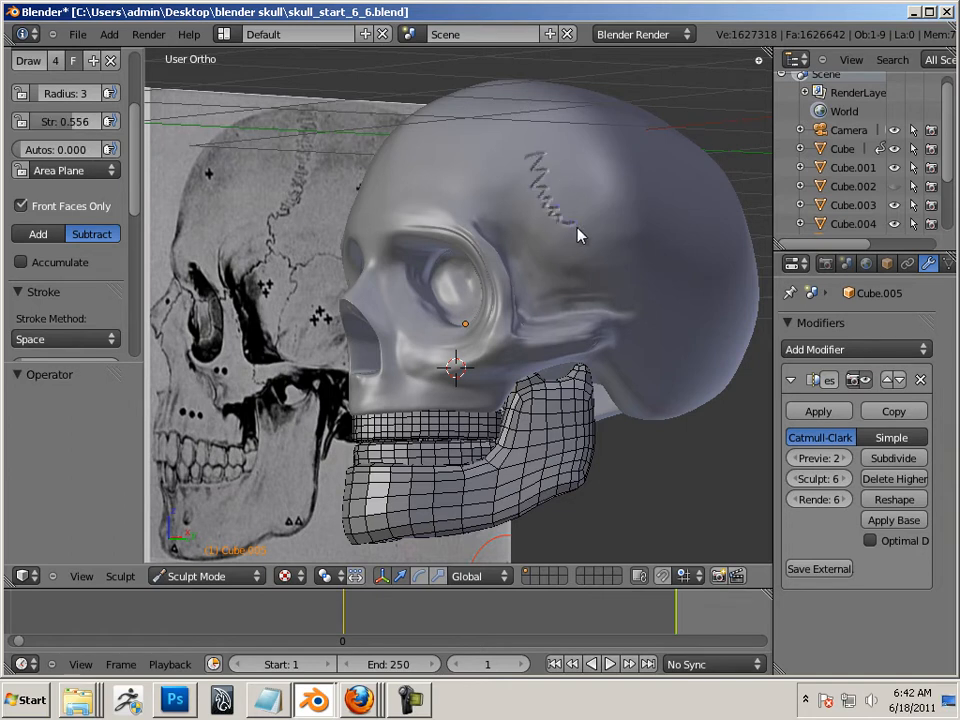
{"action": "left_click_drag", "start_coordinate": [593, 246], "coordinate": [630, 279]}
{"action": "key", "text": "ctrl+z"}
Carve a jagged suture from the crown down the side of the skull, branching toward the brow and the cheekbone
{"action": "left_click_drag", "start_coordinate": [510, 92], "coordinate": [537, 105]}
{"action": "mouse_move", "coordinate": [509, 182]}
{"action": "left_mouse_down"}
{"action": "mouse_move", "coordinate": [516, 216]}
{"action": "mouse_move", "coordinate": [499, 229]}
{"action": "left_mouse_up"}
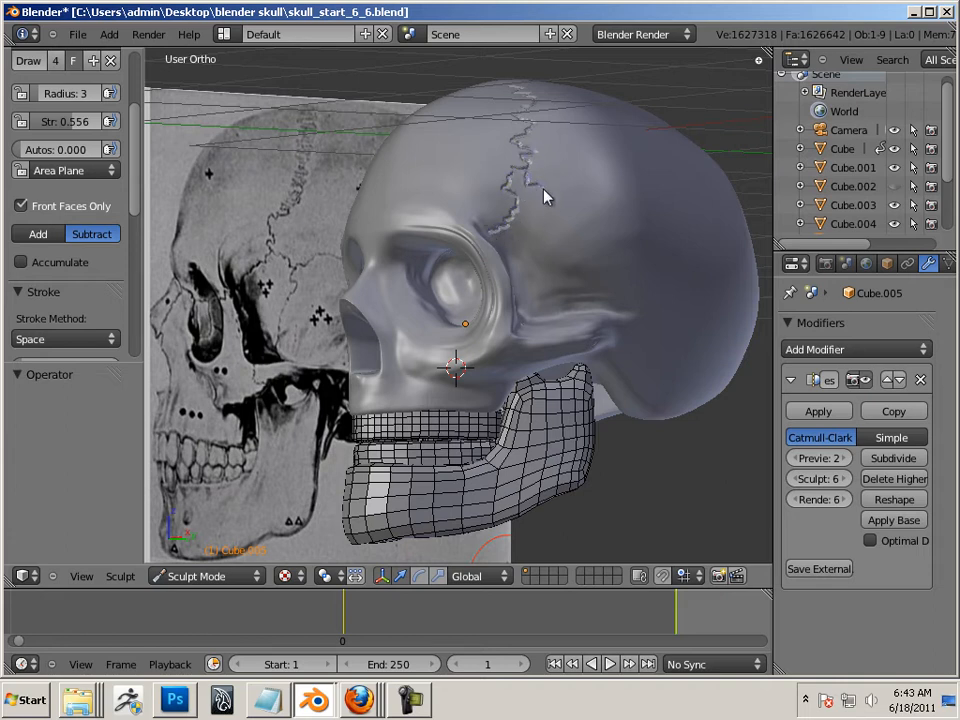
{"action": "mouse_move", "coordinate": [556, 218]}
{"action": "left_mouse_down"}
{"action": "mouse_move", "coordinate": [586, 232]}
{"action": "mouse_move", "coordinate": [574, 251]}
{"action": "left_mouse_up"}
Carve a jagged suture along the side of the cranium, from the temple branch to the lower back of the skull
{"action": "middle_click_drag", "start_coordinate": [725, 115], "coordinate": [594, 141]}
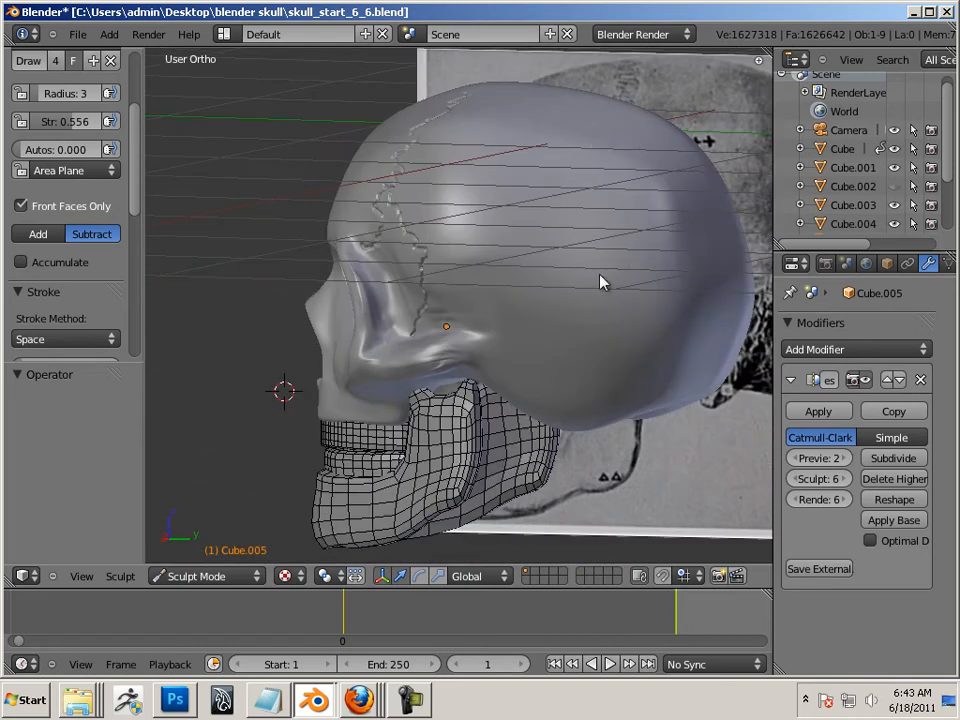
{"action": "left_click_drag", "start_coordinate": [655, 340], "coordinate": [652, 303]}
{"action": "mouse_move", "coordinate": [561, 249]}
{"action": "left_mouse_down"}
{"action": "mouse_move", "coordinate": [549, 236]}
{"action": "mouse_move", "coordinate": [535, 244]}
{"action": "left_mouse_up"}
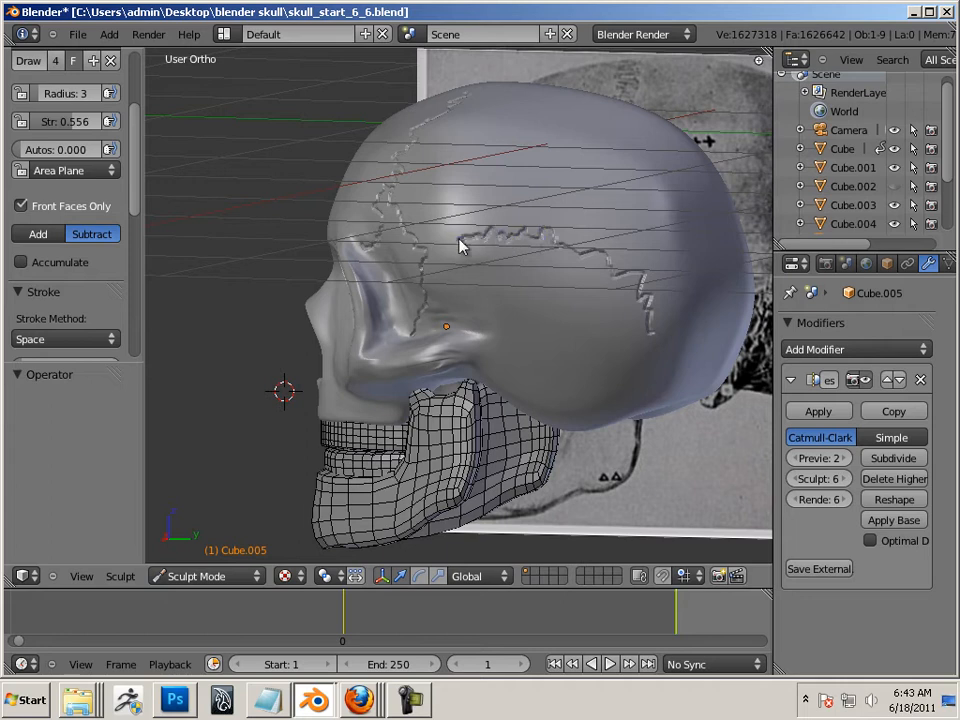
Carve suture lines across the bridge of the nose, down beside the nasal bone and inside the eye socket
{"action": "middle_click_drag", "start_coordinate": [197, 270], "coordinate": [330, 279]}
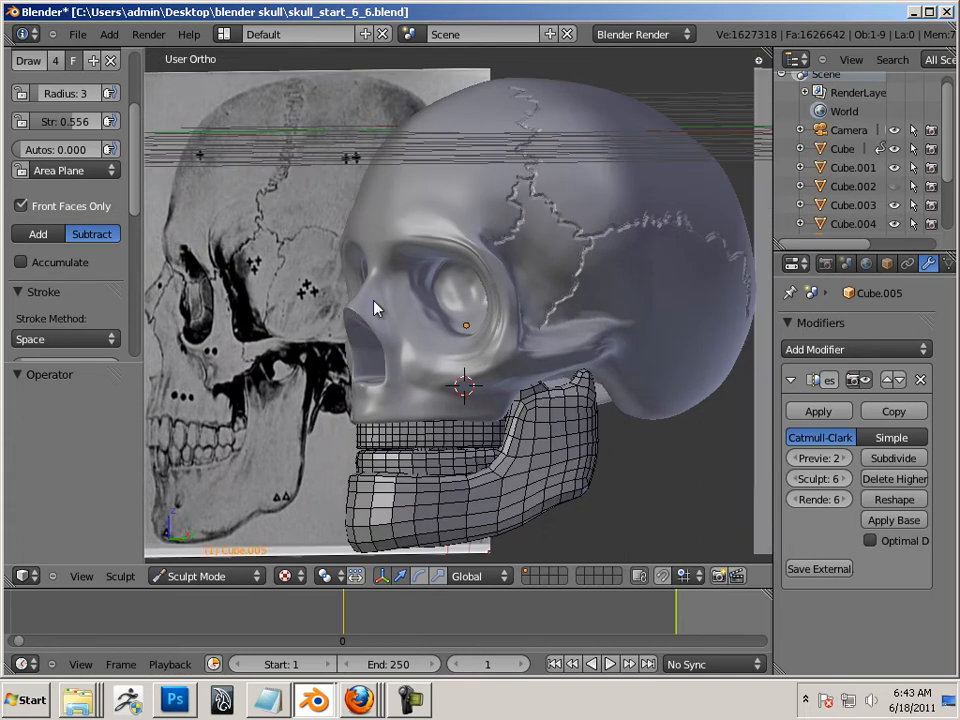
{"action": "middle_click_drag", "start_coordinate": [646, 515], "coordinate": [612, 486]}
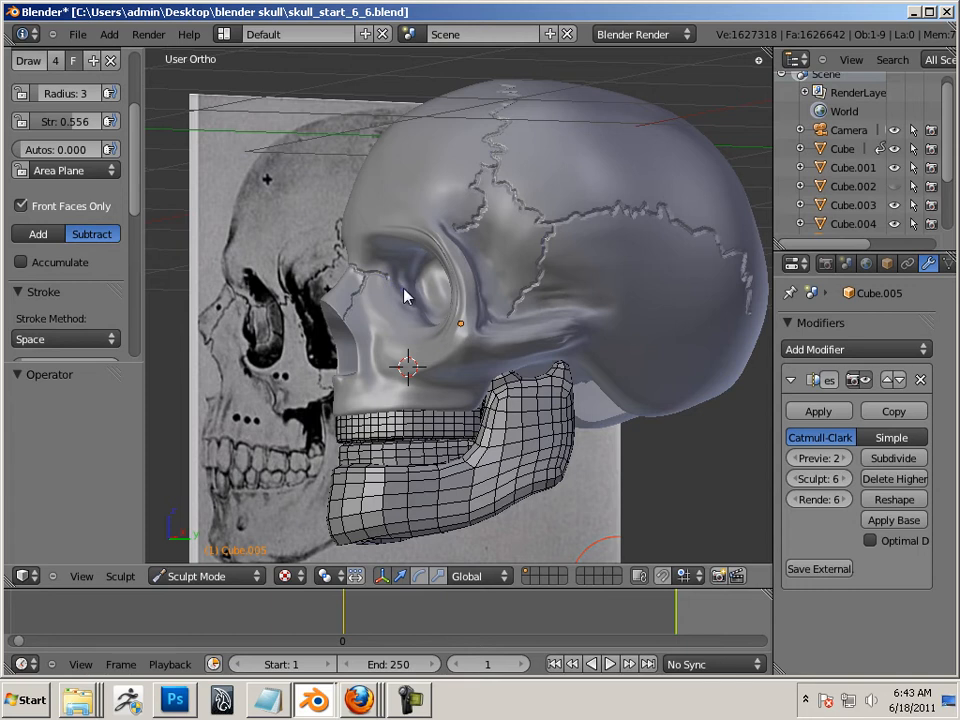
{"action": "mouse_move", "coordinate": [737, 509]}
{"action": "middle_mouse_down"}
{"action": "mouse_move", "coordinate": [765, 506]}
{"action": "mouse_move", "coordinate": [654, 437]}
{"action": "middle_mouse_up"}
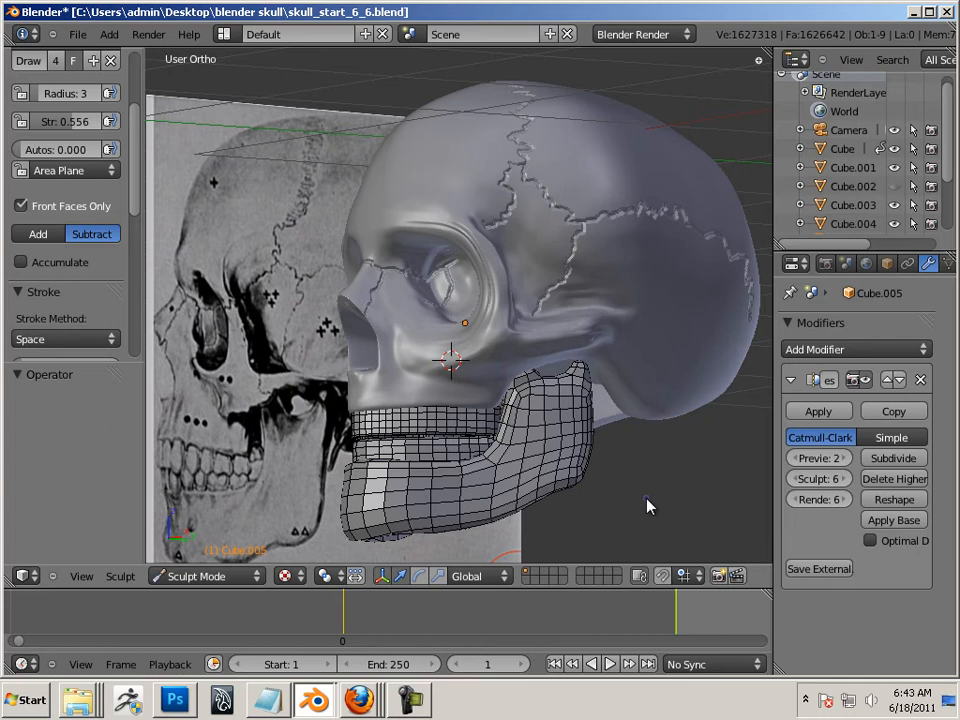
Carve a suture from the lower rim of the eye socket across the cheekbone to its underside
{"action": "middle_click_drag", "start_coordinate": [646, 506], "coordinate": [761, 512]}
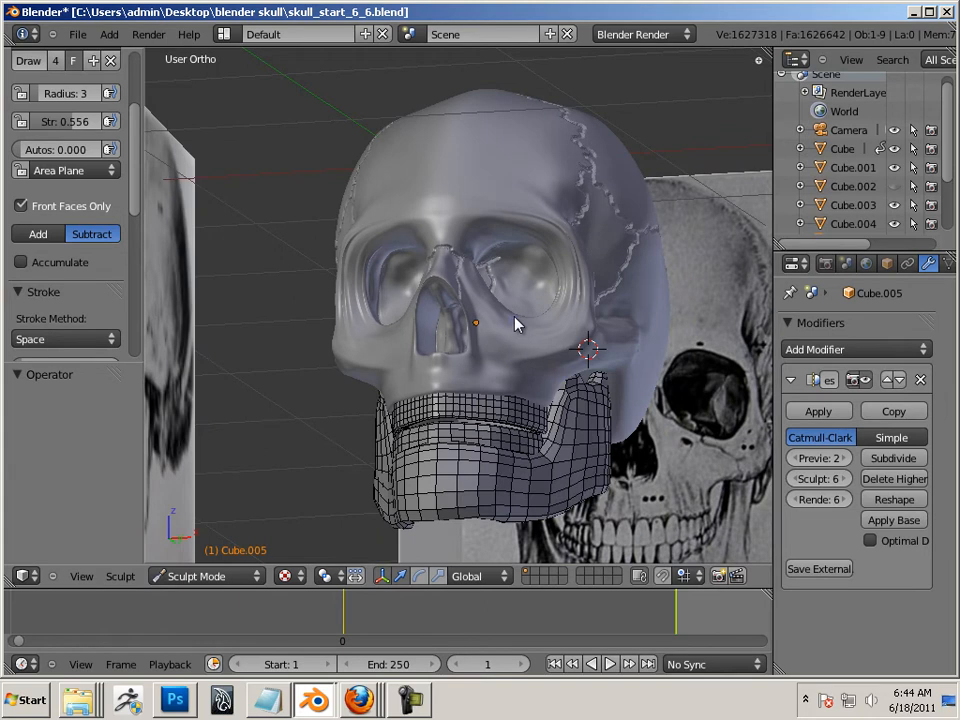
{"action": "left_click_drag", "start_coordinate": [516, 323], "coordinate": [563, 348]}
{"action": "mouse_move", "coordinate": [278, 459]}
{"action": "middle_mouse_down"}
{"action": "mouse_move", "coordinate": [336, 494]}
{"action": "mouse_move", "coordinate": [379, 493]}
{"action": "mouse_move", "coordinate": [333, 490]}
{"action": "mouse_move", "coordinate": [343, 503]}
{"action": "mouse_move", "coordinate": [199, 497]}
{"action": "mouse_move", "coordinate": [197, 467]}
{"action": "mouse_move", "coordinate": [206, 461]}
{"action": "mouse_move", "coordinate": [283, 484]}
{"action": "mouse_move", "coordinate": [300, 476]}
{"action": "mouse_move", "coordinate": [274, 465]}
{"action": "mouse_move", "coordinate": [420, 497]}
{"action": "mouse_move", "coordinate": [461, 493]}
{"action": "mouse_move", "coordinate": [475, 505]}
{"action": "mouse_move", "coordinate": [379, 497]}
{"action": "mouse_move", "coordinate": [324, 508]}
{"action": "mouse_move", "coordinate": [294, 540]}
{"action": "mouse_move", "coordinate": [557, 367]}
{"action": "middle_mouse_up"}
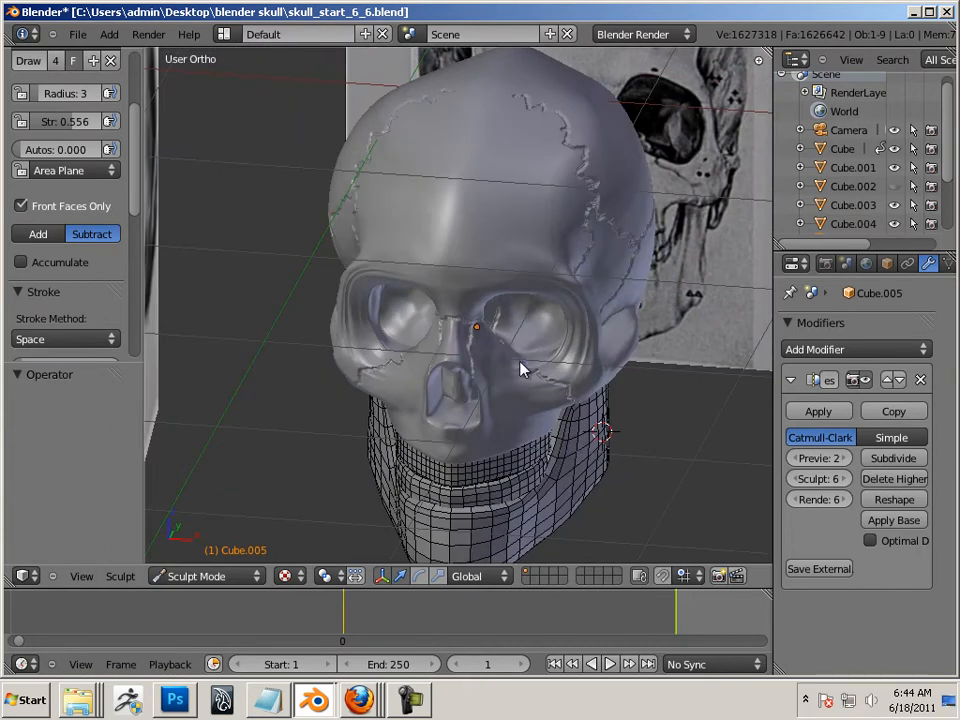
{"action": "middle_click_drag", "start_coordinate": [664, 476], "coordinate": [553, 311]}
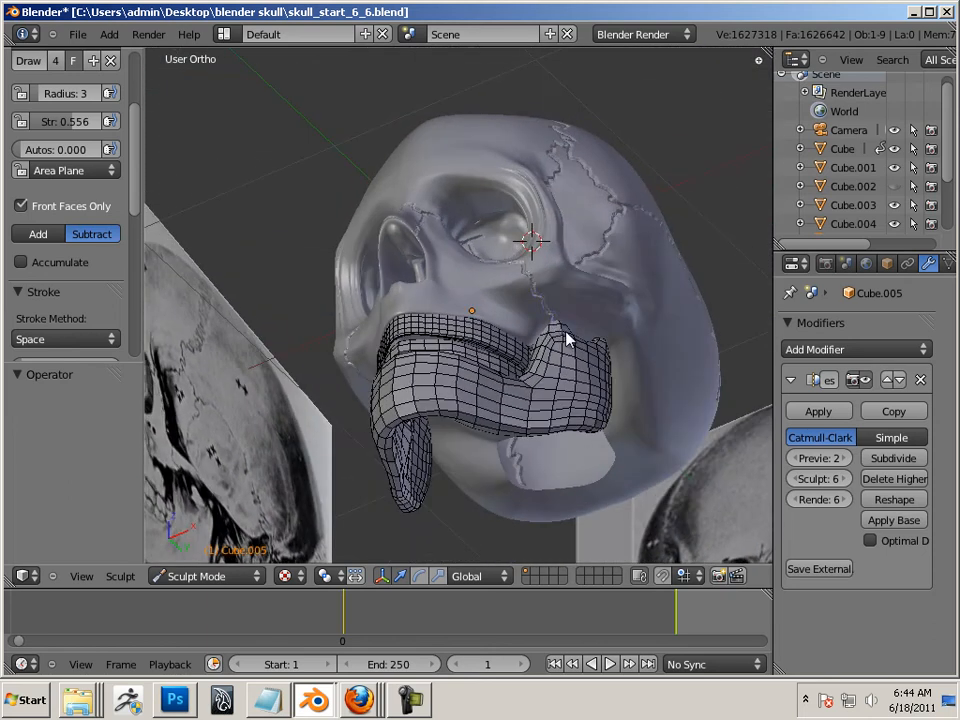
Switch to the Pinch/Magnify brush and pinch the suture branch at the temple with a radius of 3
{"action": "middle_click_drag", "start_coordinate": [684, 160], "coordinate": [803, 280]}
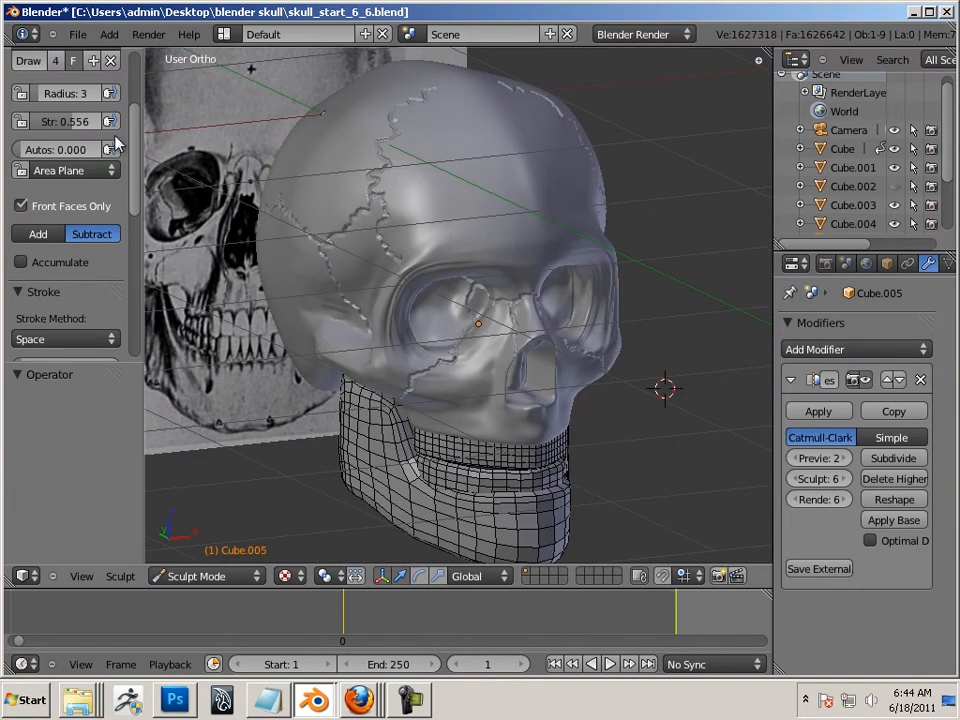
{"action": "scroll", "coordinate": [135, 145], "scroll_direction": "up", "scroll_amount": 2}
{"action": "scroll", "coordinate": [135, 145], "scroll_direction": "up", "scroll_amount": 2}
{"action": "left_click", "coordinate": [85, 120]}
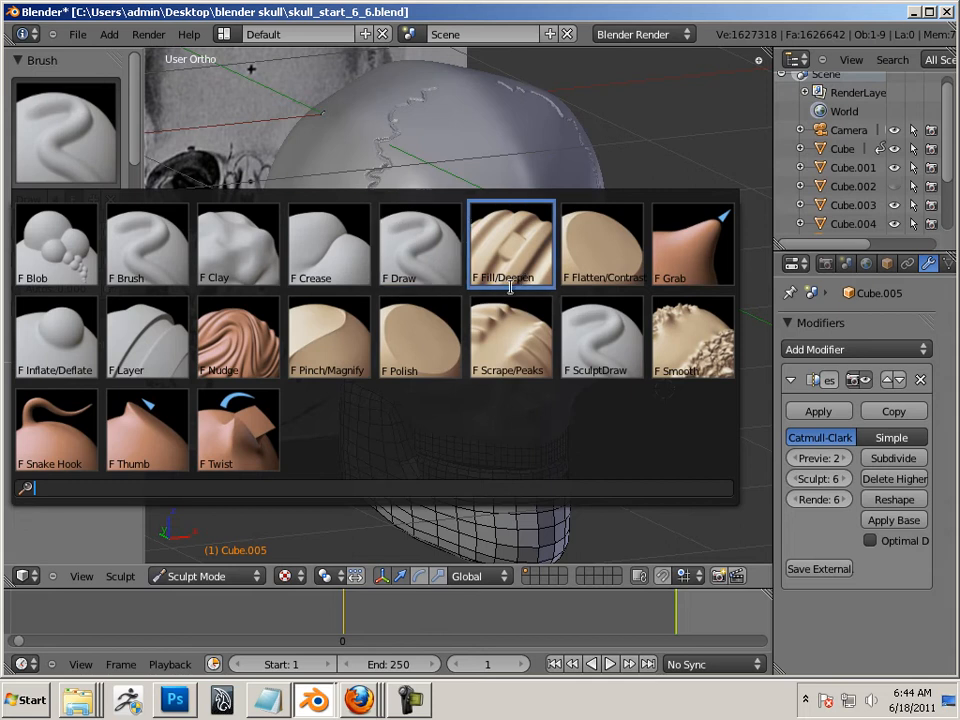
{"action": "left_click", "coordinate": [328, 349]}
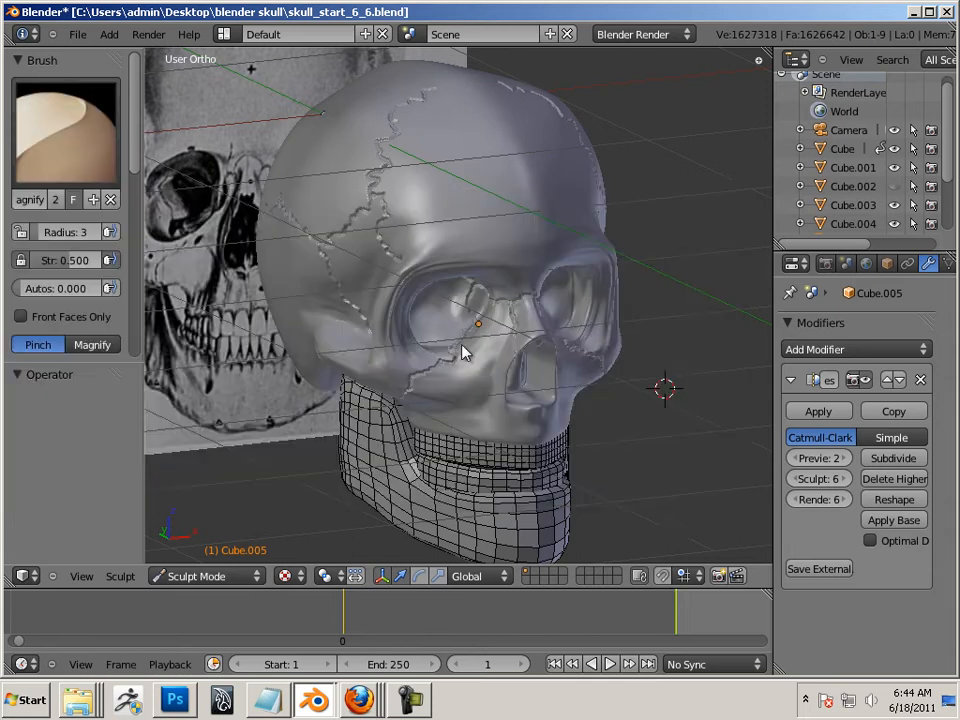
{"action": "mouse_move", "coordinate": [729, 289]}
{"action": "middle_mouse_down"}
{"action": "mouse_move", "coordinate": [788, 293]}
{"action": "mouse_move", "coordinate": [797, 282]}
{"action": "mouse_move", "coordinate": [790, 287]}
{"action": "middle_mouse_up"}
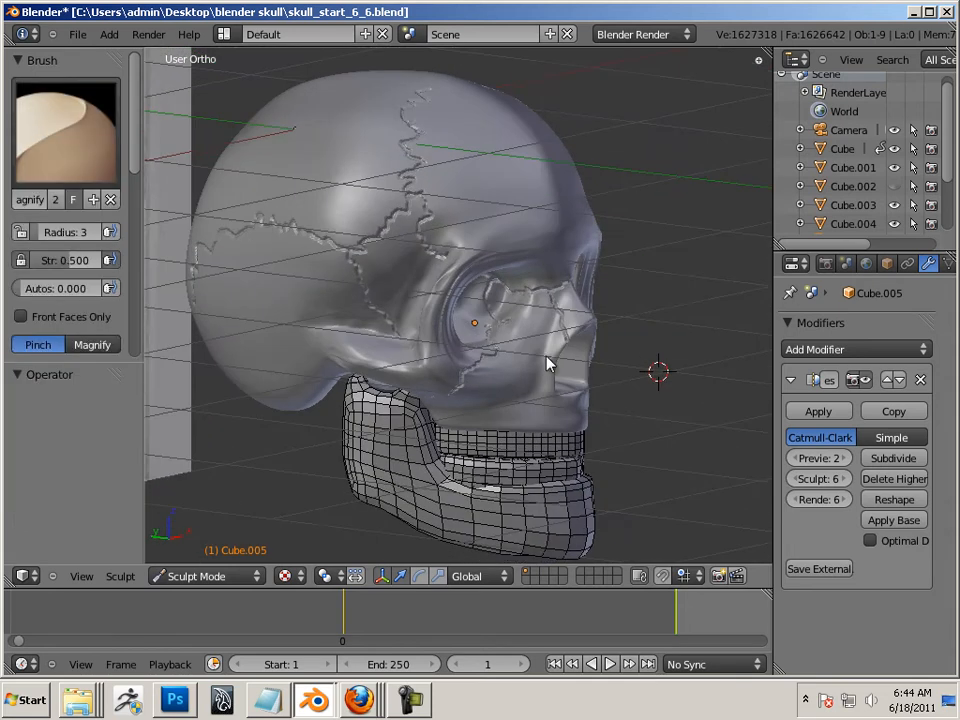
{"action": "key", "text": "bracketright"}
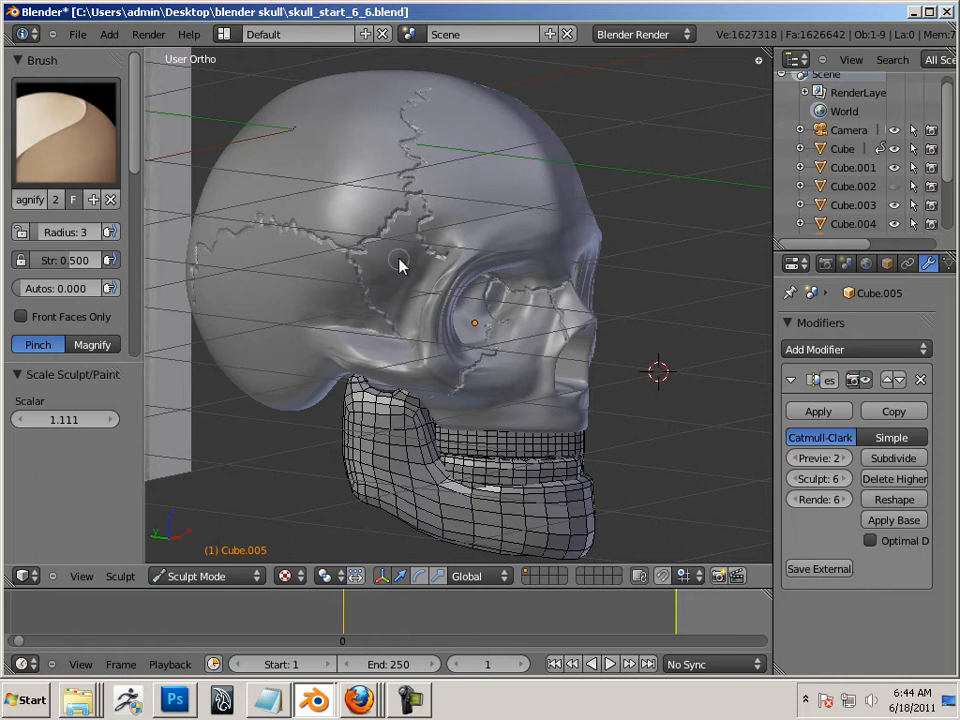
{"action": "key", "text": "bracketleft"}
{"action": "key", "text": "bracketright"}
{"action": "left_click_drag", "start_coordinate": [375, 241], "coordinate": [412, 205]}
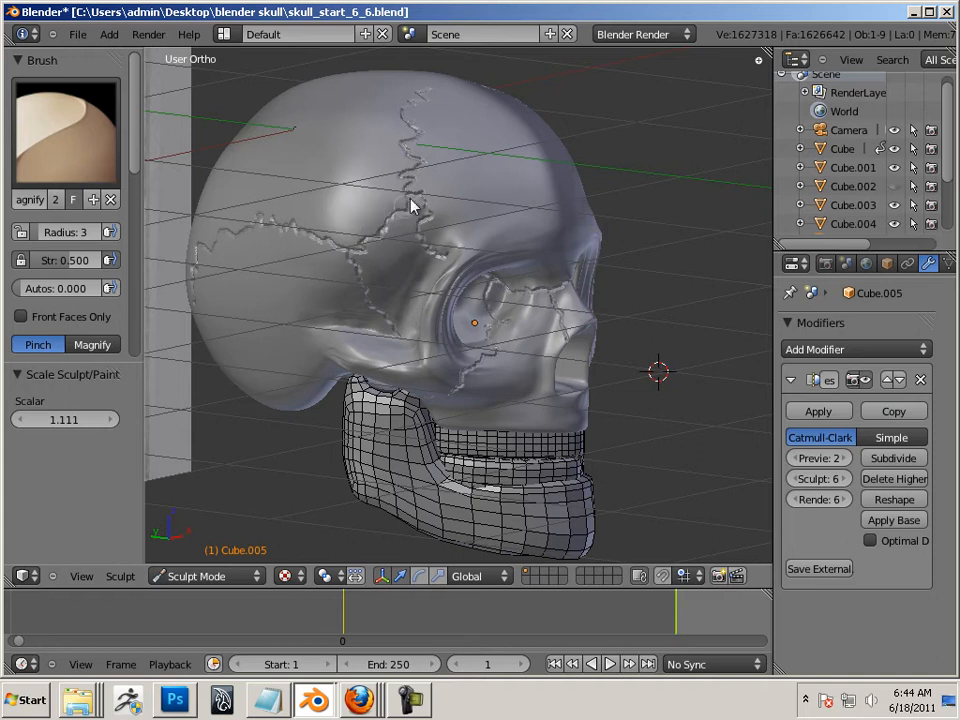
Set the Pinch brush radius to 12 and tighten the long suture along the side of the cranium
{"action": "key", "text": "bracketright"}
{"action": "key", "text": "bracketright"}
{"action": "key", "text": "bracketright"}
{"action": "key", "text": "bracketright"}
{"action": "key", "text": "bracketright"}
{"action": "key", "text": "bracketright"}
{"action": "key", "text": "bracketright"}
{"action": "key", "text": "bracketright"}
{"action": "key", "text": "bracketright"}
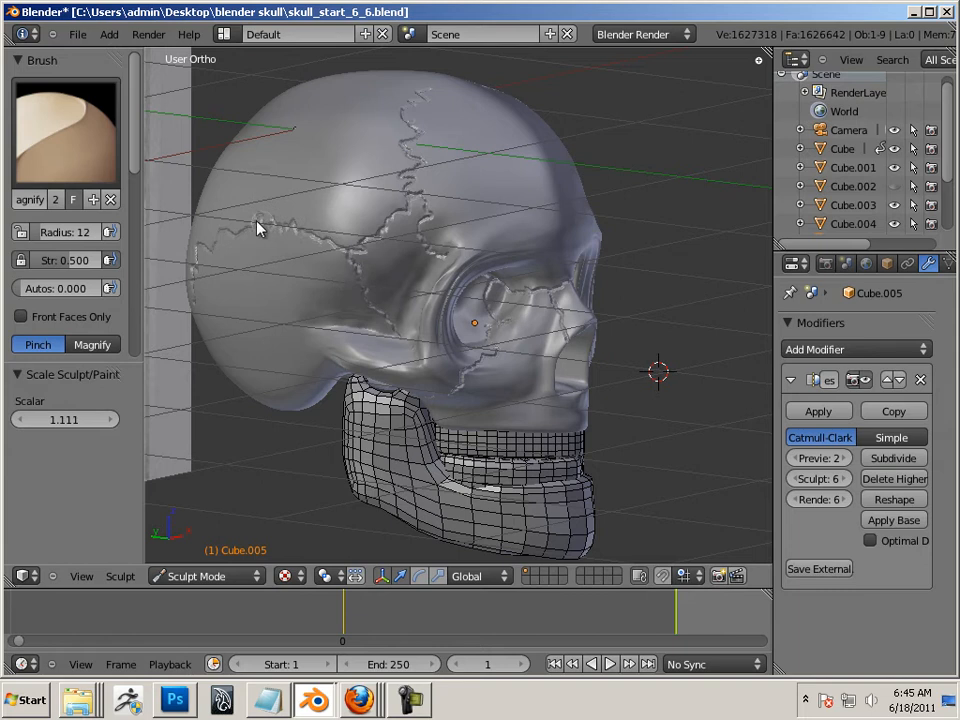
{"action": "middle_click_drag", "start_coordinate": [681, 377], "coordinate": [352, 224]}
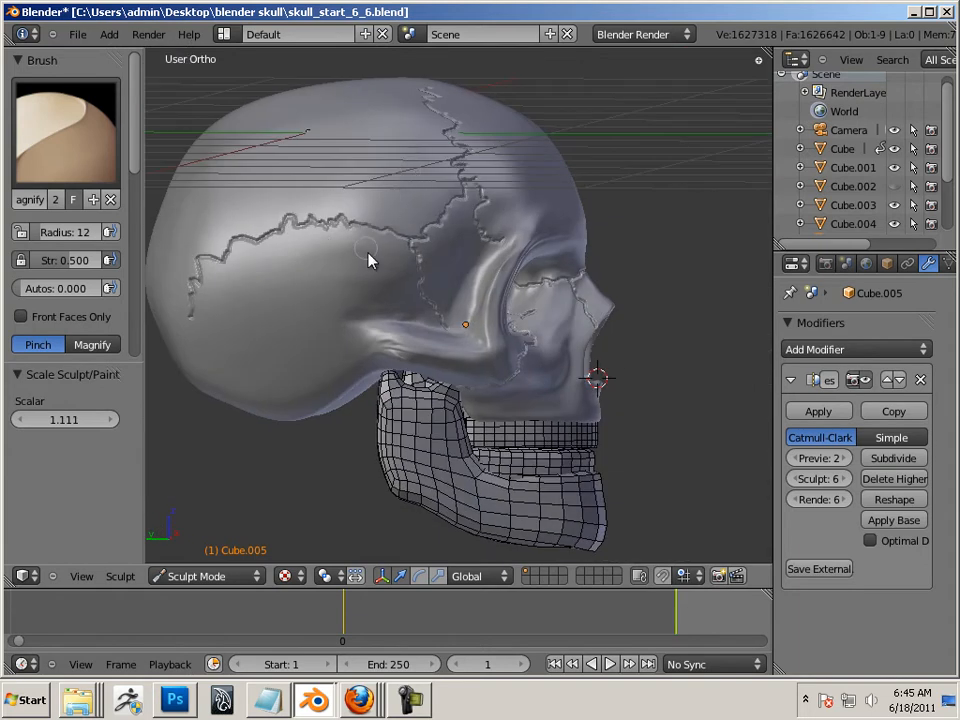
{"action": "scroll", "coordinate": [369, 261], "scroll_direction": "up", "scroll_amount": 6}
{"action": "mouse_move", "coordinate": [391, 255]}
{"action": "middle_mouse_down"}
{"action": "mouse_move", "coordinate": [529, 403]}
{"action": "mouse_move", "coordinate": [654, 381]}
{"action": "middle_mouse_up"}
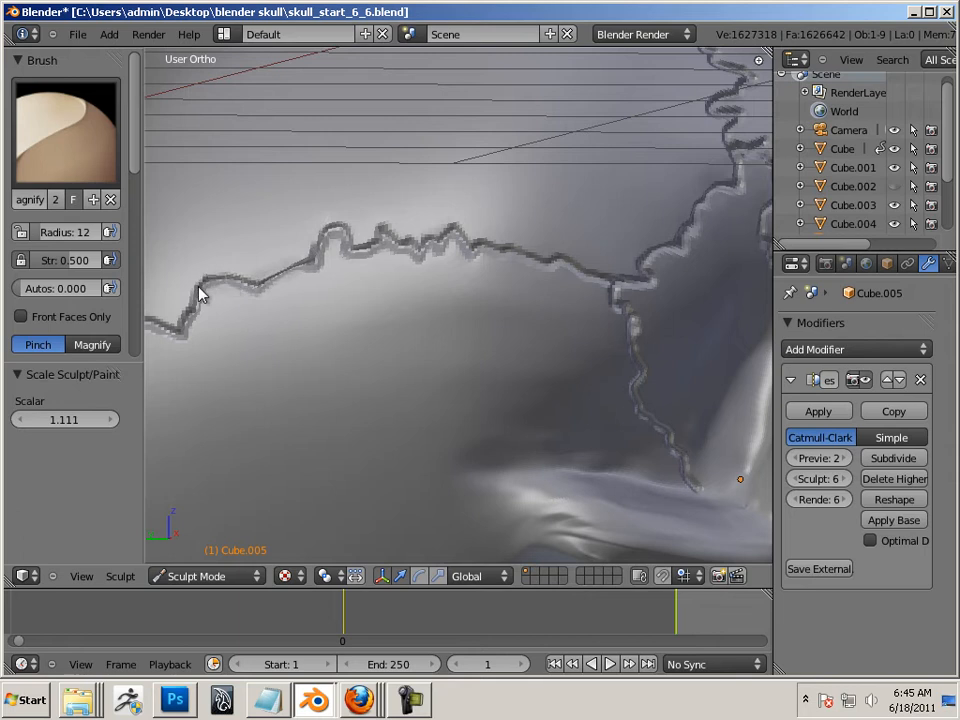
{"action": "left_click_drag", "start_coordinate": [198, 287], "coordinate": [189, 323]}
Set the Pinch brush radius to 22 and sharpen the side suture from the temple junction to its rear end
{"action": "key", "text": "bracketright"}
{"action": "key", "text": "bracketright"}
{"action": "key", "text": "bracketright"}
{"action": "key", "text": "bracketright"}
{"action": "key", "text": "bracketright"}
{"action": "key", "text": "bracketright"}
{"action": "key", "text": "bracketright"}
{"action": "key", "text": "bracketright"}
{"action": "mouse_move", "coordinate": [500, 250]}
{"action": "left_mouse_down"}
{"action": "mouse_move", "coordinate": [570, 257]}
{"action": "mouse_move", "coordinate": [555, 266]}
{"action": "mouse_move", "coordinate": [600, 315]}
{"action": "left_mouse_up"}
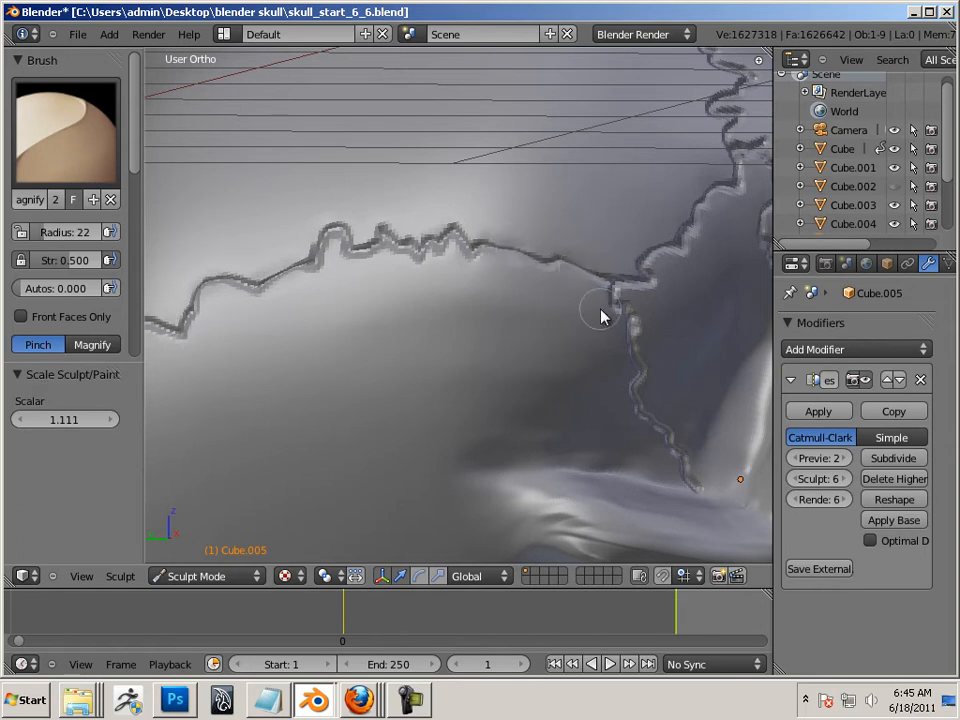
{"action": "mouse_move", "coordinate": [675, 259]}
{"action": "left_mouse_down"}
{"action": "mouse_move", "coordinate": [663, 246]}
{"action": "mouse_move", "coordinate": [642, 297]}
{"action": "mouse_move", "coordinate": [636, 379]}
{"action": "mouse_move", "coordinate": [701, 493]}
{"action": "mouse_move", "coordinate": [639, 411]}
{"action": "mouse_move", "coordinate": [619, 317]}
{"action": "mouse_move", "coordinate": [627, 297]}
{"action": "left_mouse_up"}
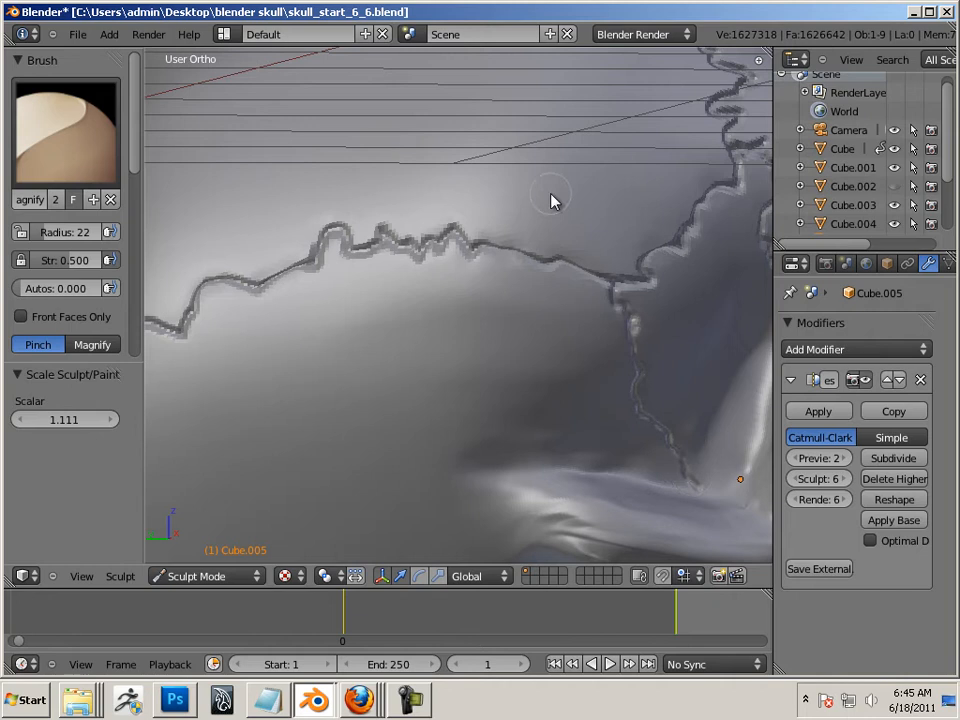
{"action": "middle_click_drag", "start_coordinate": [484, 273], "coordinate": [530, 238], "text": "shift"}
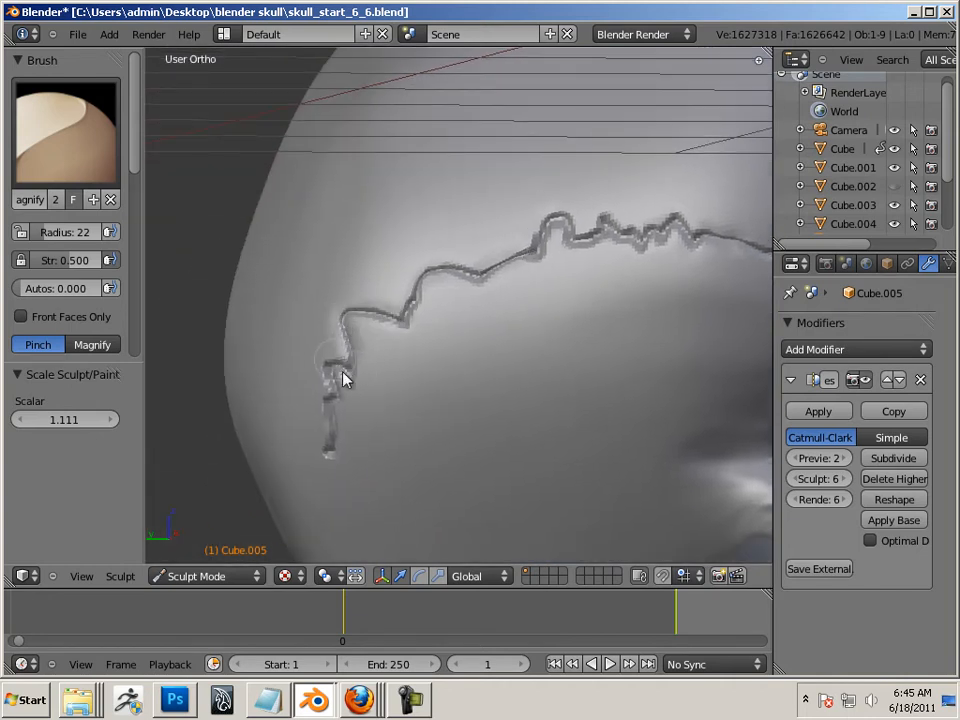
{"action": "left_click_drag", "start_coordinate": [332, 375], "coordinate": [333, 447]}
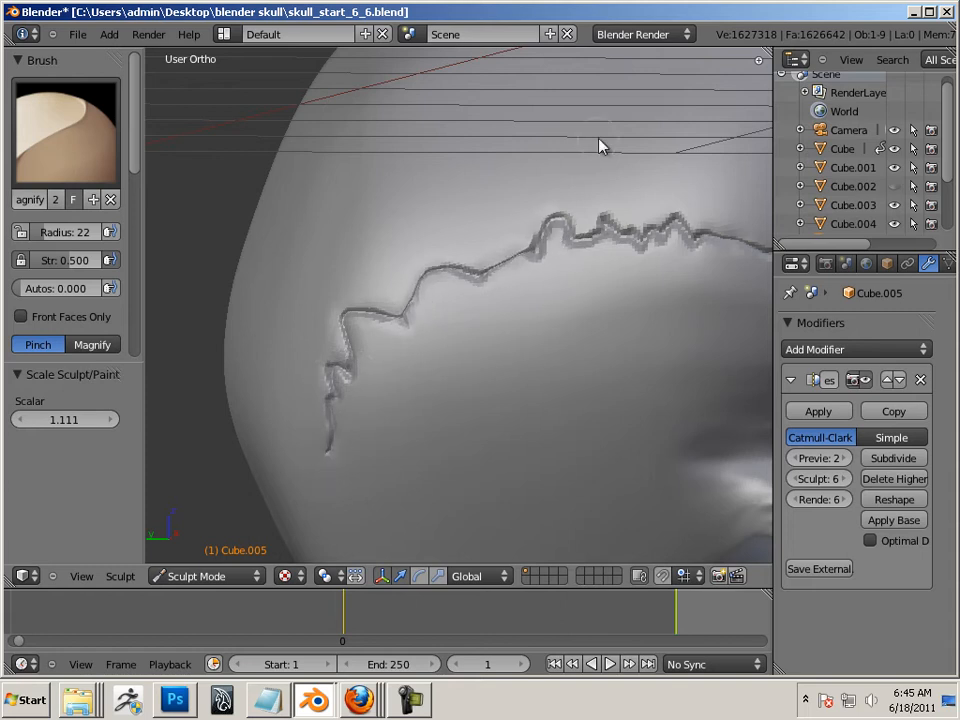
Pinch the zigzag suture running from the temple junction up to the crown of the skull
{"action": "middle_click_drag", "start_coordinate": [474, 197], "coordinate": [322, 262]}
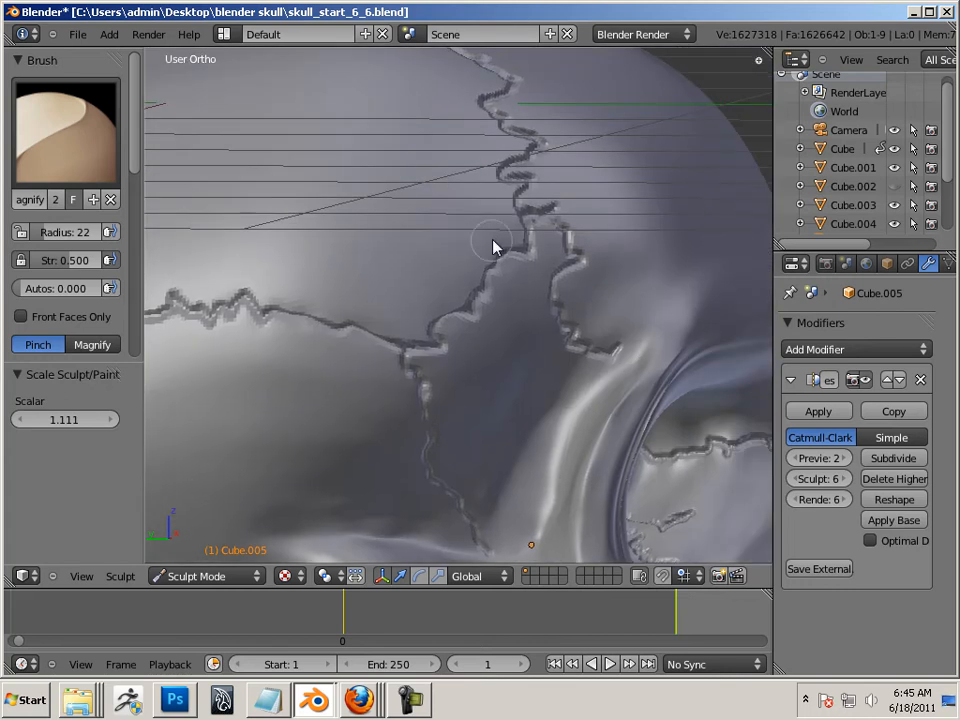
{"action": "mouse_move", "coordinate": [493, 245]}
{"action": "middle_mouse_down"}
{"action": "mouse_move", "coordinate": [446, 259]}
{"action": "mouse_move", "coordinate": [415, 238]}
{"action": "middle_mouse_up"}
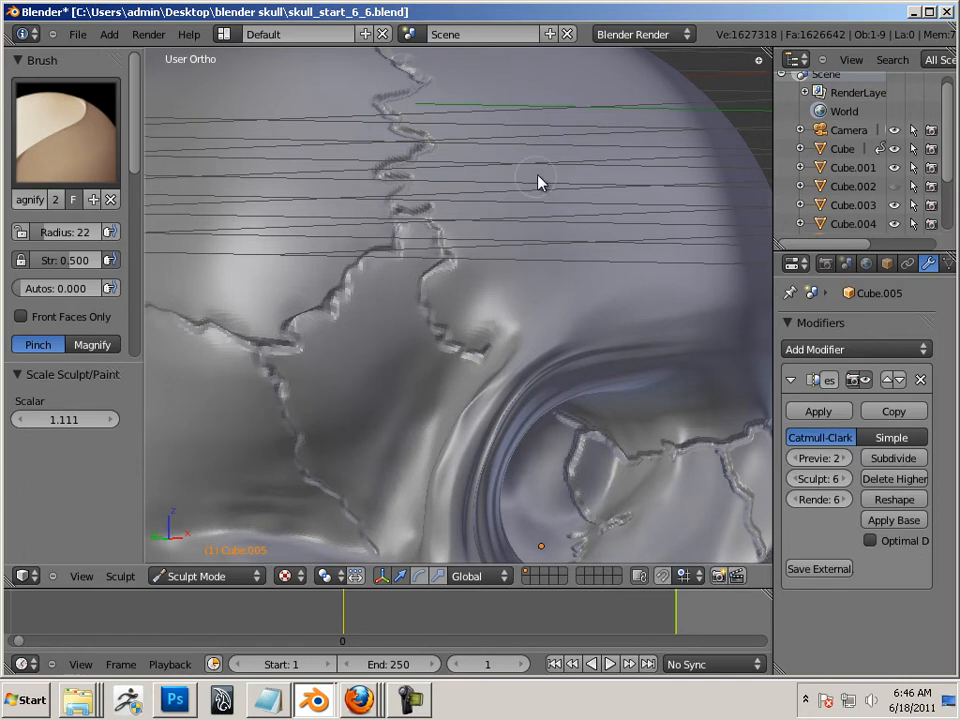
{"action": "mouse_move", "coordinate": [541, 215]}
{"action": "middle_mouse_down"}
{"action": "mouse_move", "coordinate": [542, 246]}
{"action": "mouse_move", "coordinate": [379, 343]}
{"action": "middle_mouse_up"}
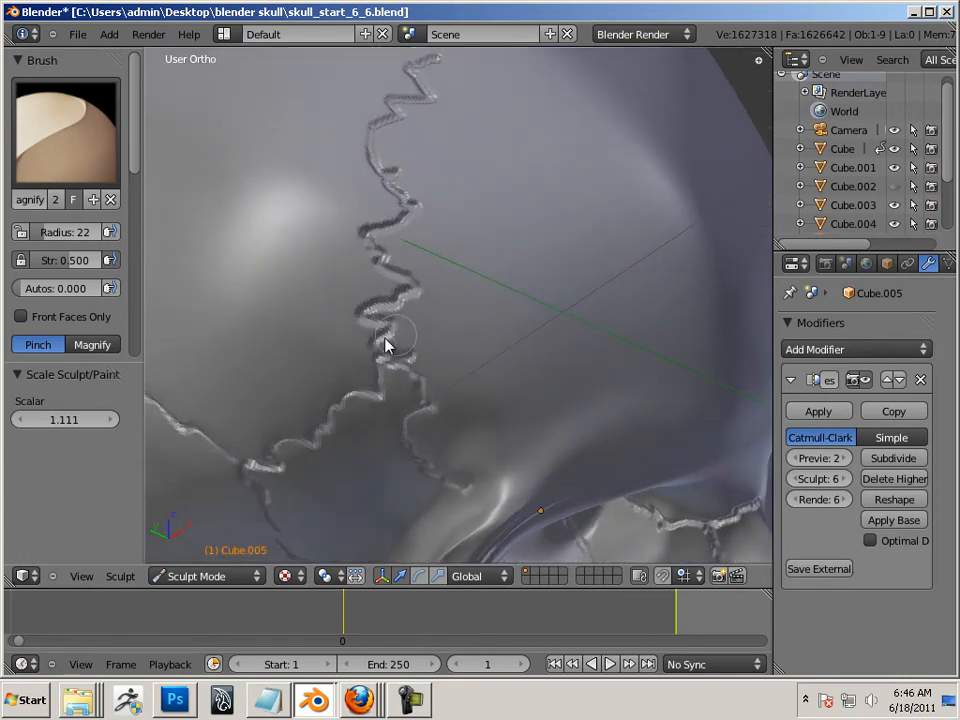
{"action": "mouse_move", "coordinate": [372, 330]}
{"action": "left_mouse_down"}
{"action": "mouse_move", "coordinate": [396, 296]}
{"action": "mouse_move", "coordinate": [371, 249]}
{"action": "mouse_move", "coordinate": [396, 221]}
{"action": "mouse_move", "coordinate": [392, 180]}
{"action": "mouse_move", "coordinate": [372, 148]}
{"action": "left_mouse_up"}
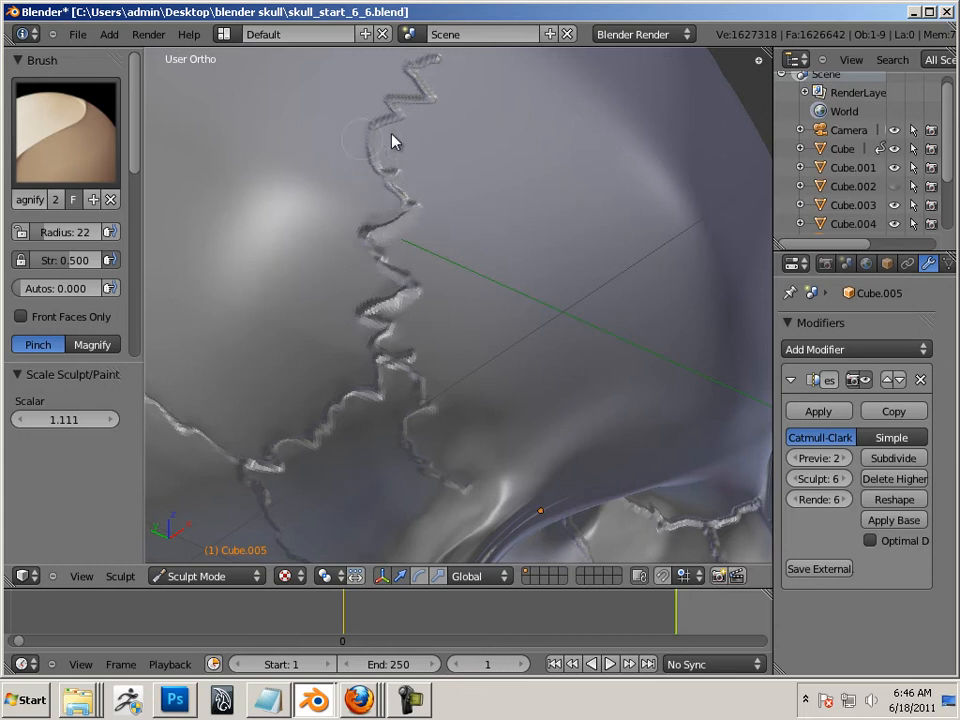
{"action": "mouse_move", "coordinate": [495, 161]}
{"action": "middle_mouse_down"}
{"action": "mouse_move", "coordinate": [491, 244]}
{"action": "mouse_move", "coordinate": [431, 285]}
{"action": "middle_mouse_up"}
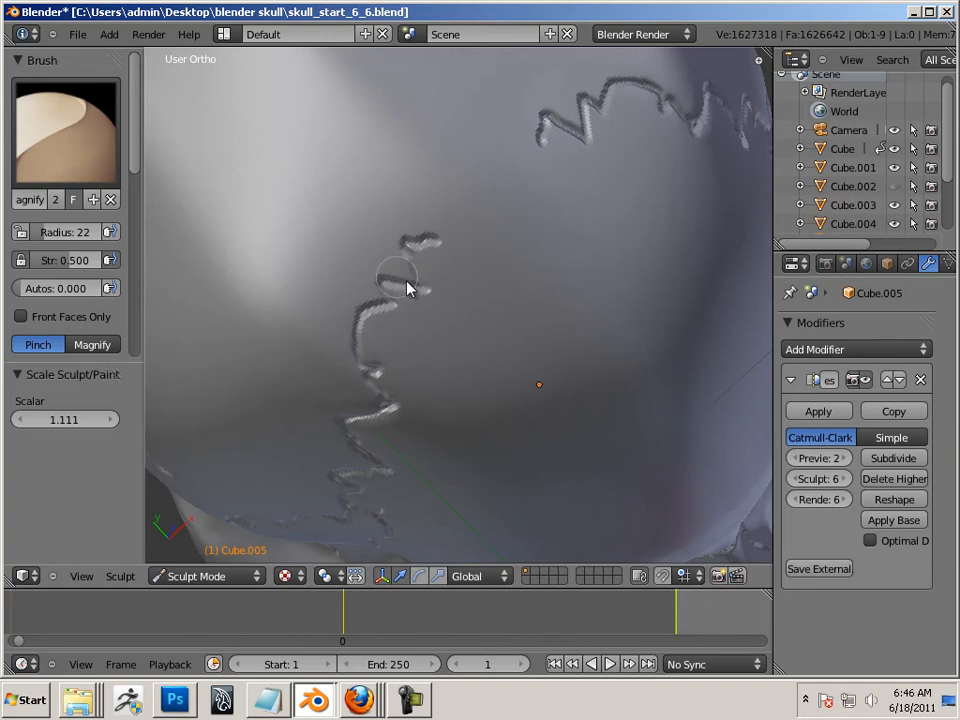
{"action": "mouse_move", "coordinate": [391, 288]}
{"action": "left_mouse_down"}
{"action": "mouse_move", "coordinate": [358, 364]}
{"action": "mouse_move", "coordinate": [377, 390]}
{"action": "left_mouse_up"}
Carve a jagged connecting line across the gap in the cranial suture with the Draw brush, reducing its radius to 11
{"action": "left_click", "coordinate": [28, 102]}
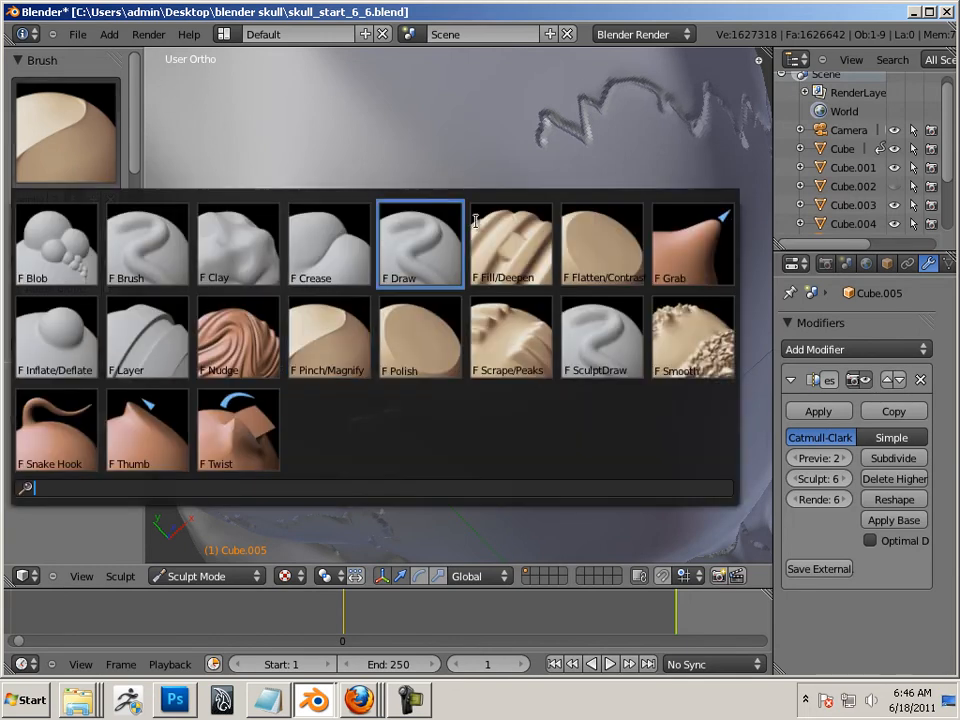
{"action": "left_click", "coordinate": [418, 251]}
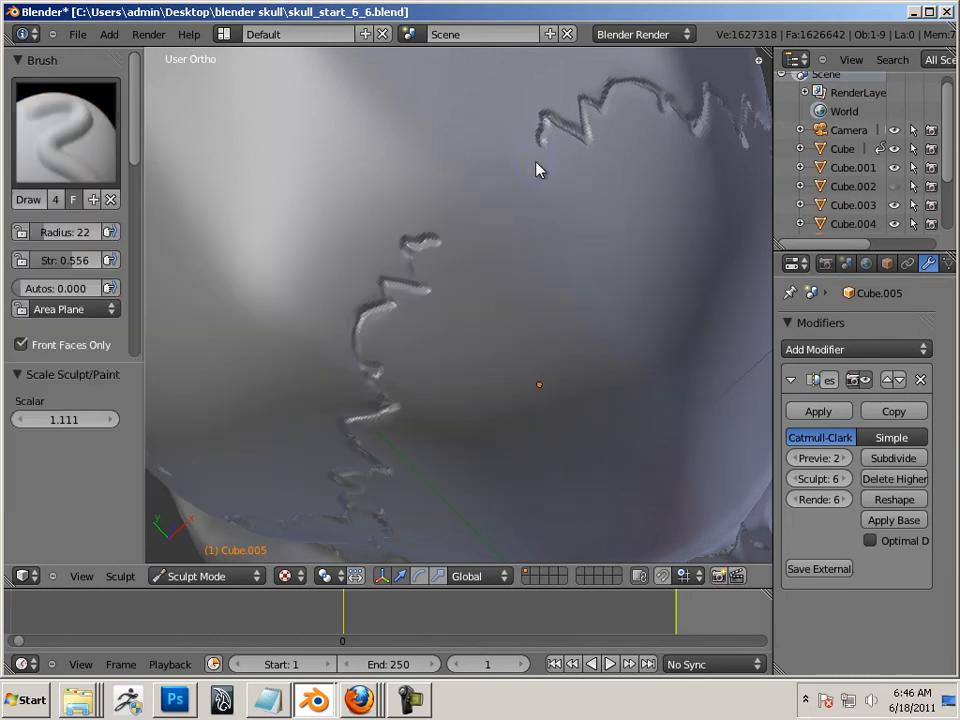
{"action": "key", "text": "bracketleft"}
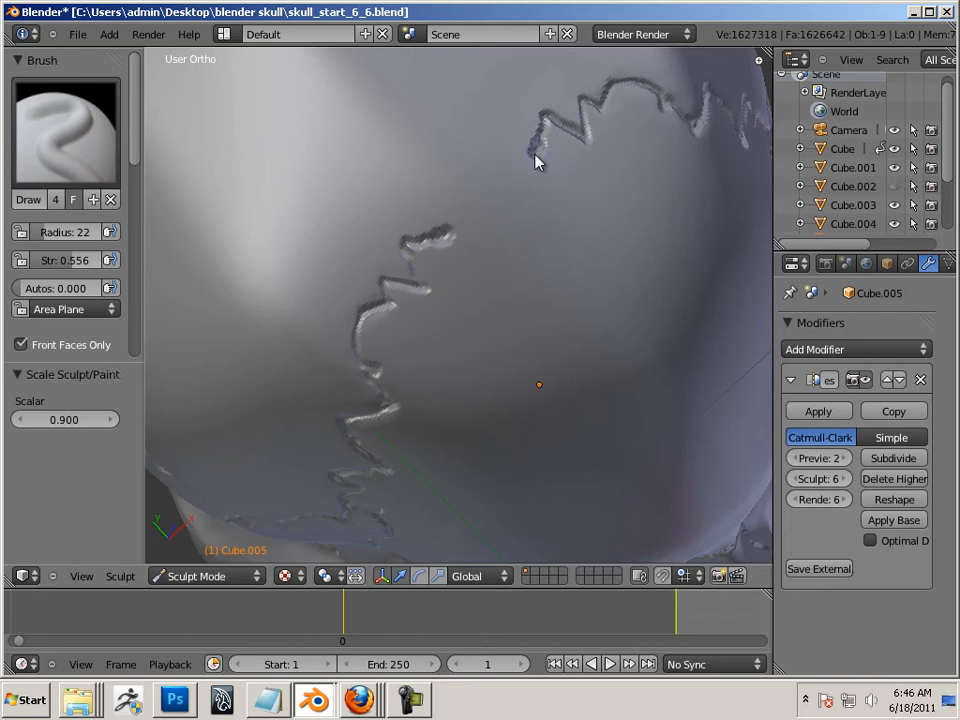
{"action": "mouse_move", "coordinate": [535, 162]}
{"action": "left_mouse_down"}
{"action": "mouse_move", "coordinate": [514, 154]}
{"action": "mouse_move", "coordinate": [487, 176]}
{"action": "left_mouse_up"}
{"action": "key", "text": "bracketleft"}
{"action": "key", "text": "bracketleft"}
{"action": "key", "text": "bracketleft"}
{"action": "key", "text": "bracketleft"}
{"action": "key", "text": "bracketleft"}
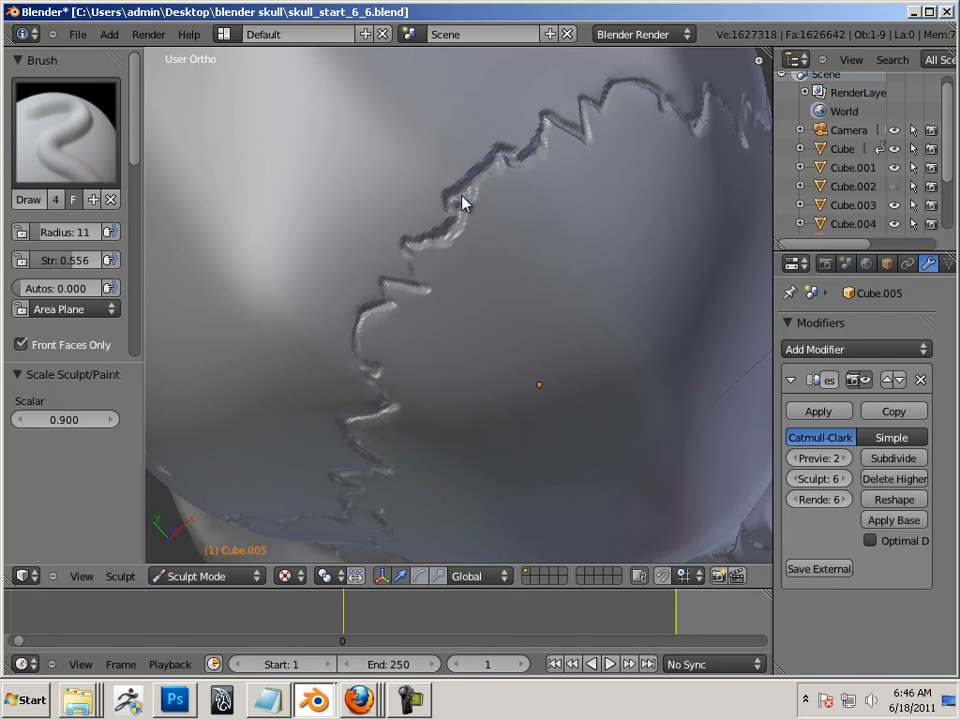
Switch to the Pinch/Magnify brush, enlarge its radius to 24, and tighten the newly carved suture section
{"action": "left_click", "coordinate": [81, 146]}
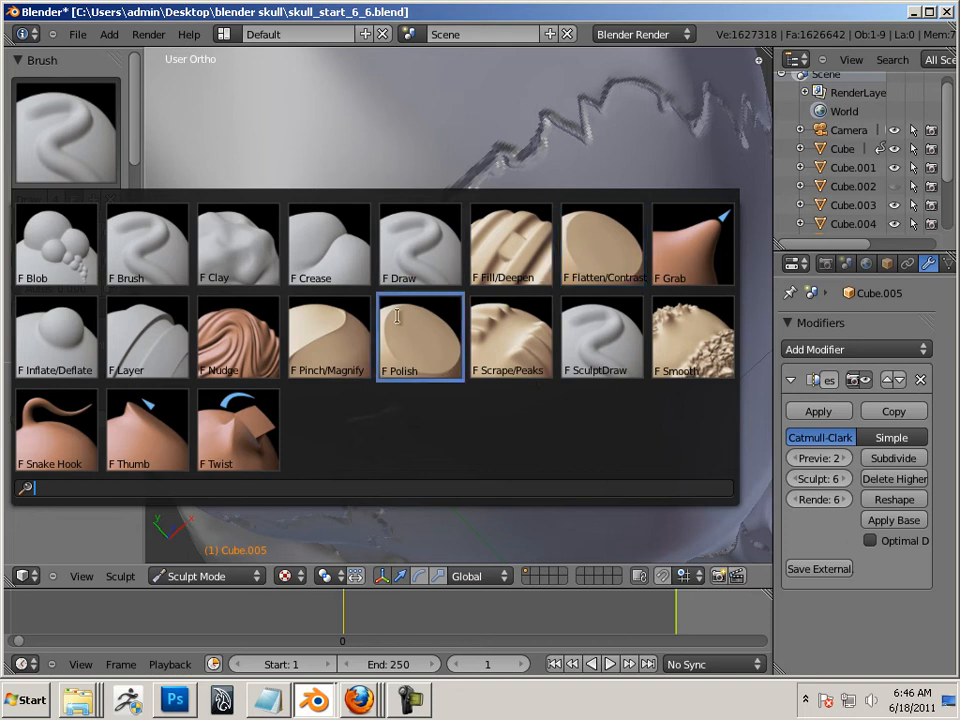
{"action": "left_click", "coordinate": [320, 335]}
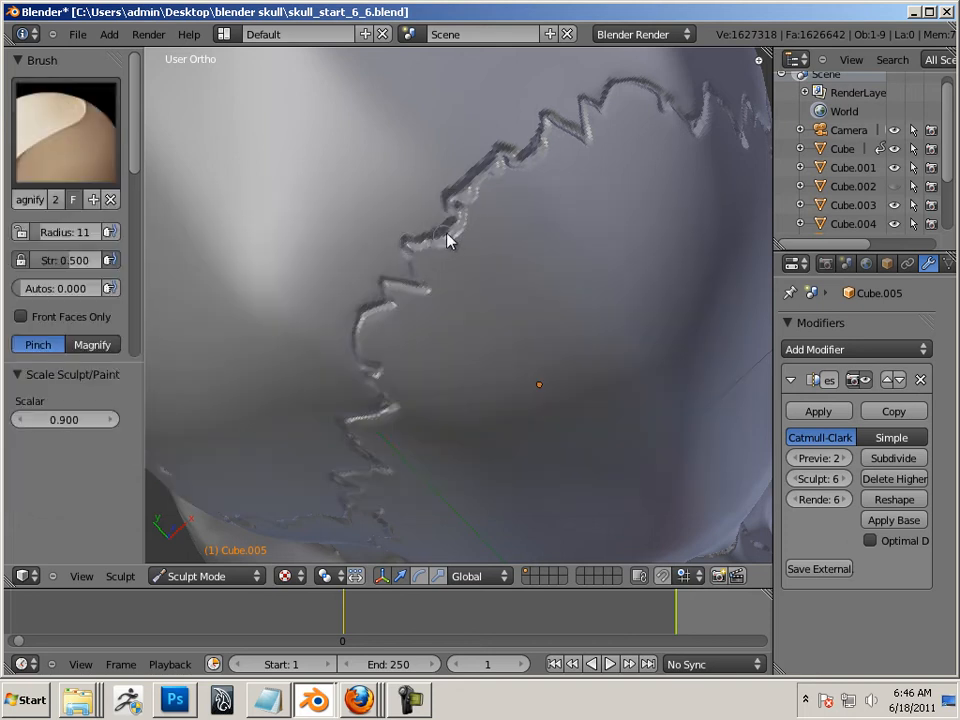
{"action": "key", "text": "bracketright"}
{"action": "mouse_move", "coordinate": [423, 248]}
{"action": "left_mouse_down"}
{"action": "mouse_move", "coordinate": [463, 229]}
{"action": "mouse_move", "coordinate": [444, 206]}
{"action": "mouse_move", "coordinate": [459, 191]}
{"action": "mouse_move", "coordinate": [584, 127]}
{"action": "mouse_move", "coordinate": [581, 111]}
{"action": "mouse_move", "coordinate": [549, 149]}
{"action": "mouse_move", "coordinate": [394, 244]}
{"action": "mouse_move", "coordinate": [456, 230]}
{"action": "mouse_move", "coordinate": [488, 195]}
{"action": "left_mouse_up"}
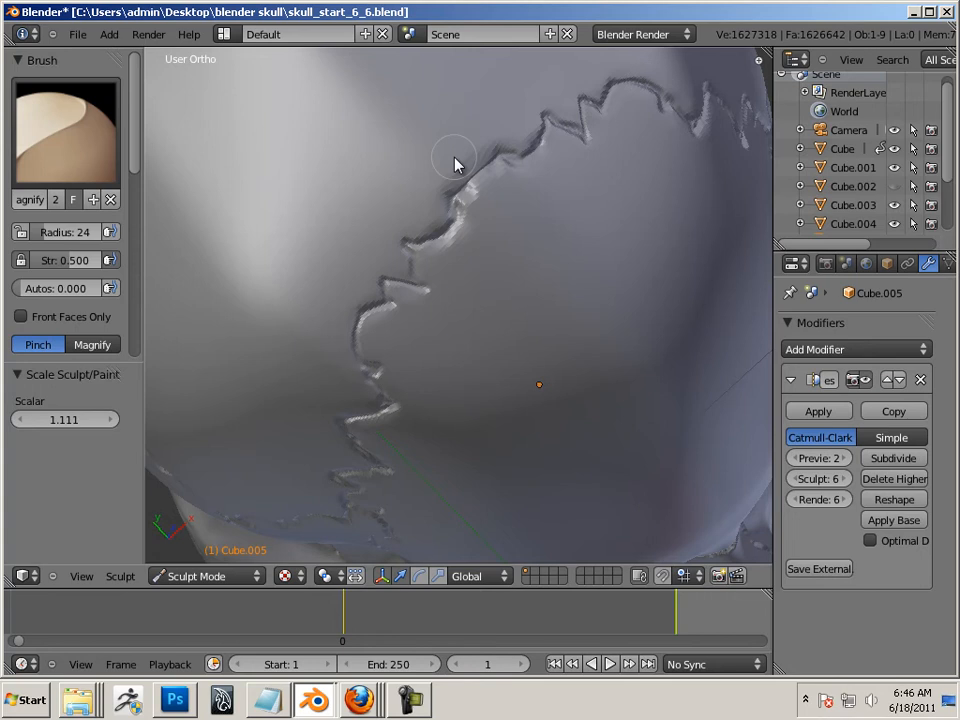
Pinch the sutures at the nose bridge, including the branch running down beside the nasal opening, with a radius of 24
{"action": "scroll", "coordinate": [411, 204], "scroll_direction": "down", "scroll_amount": 5}
{"action": "middle_click_drag", "start_coordinate": [334, 199], "coordinate": [386, 204]}
{"action": "scroll", "coordinate": [467, 279], "scroll_direction": "up", "scroll_amount": 4}
{"action": "scroll", "coordinate": [499, 257], "scroll_direction": "up", "scroll_amount": 6}
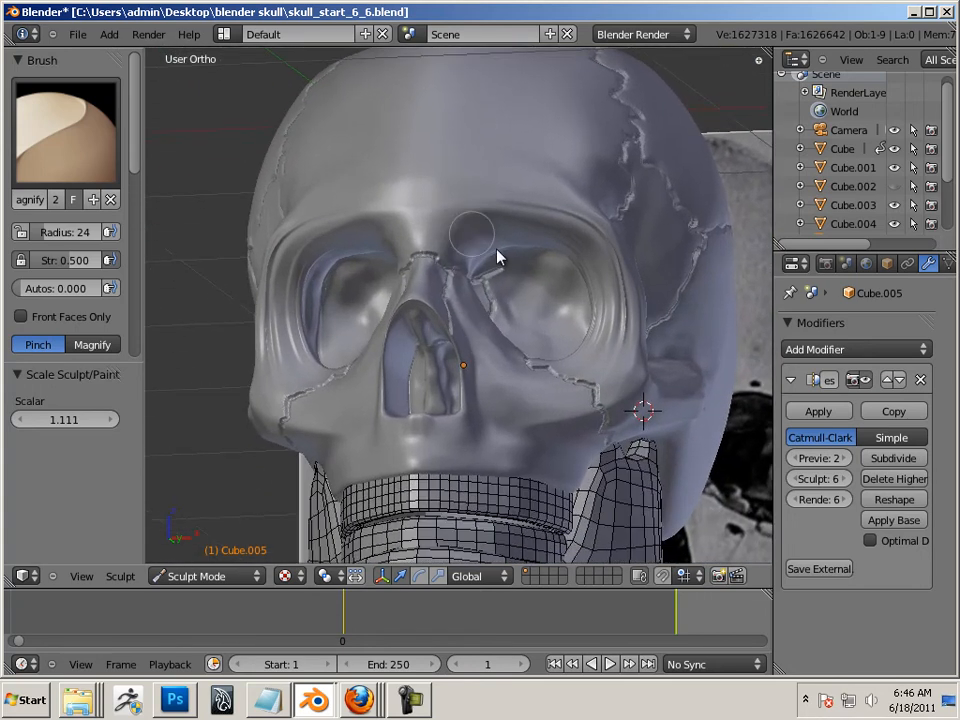
{"action": "scroll", "coordinate": [502, 289], "scroll_direction": "up", "scroll_amount": 3}
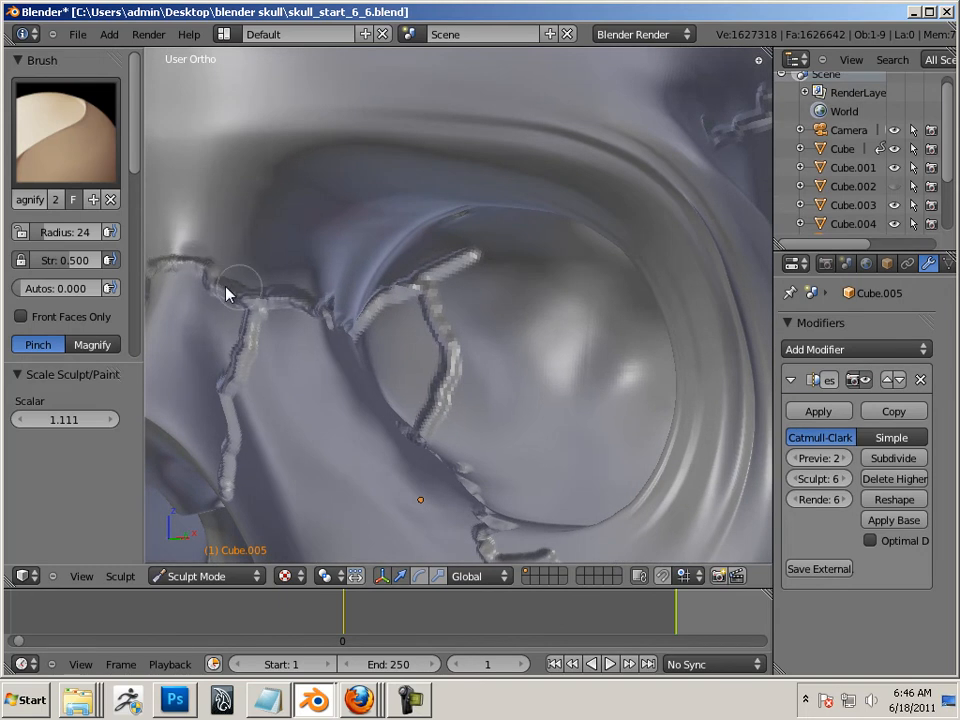
{"action": "left_click_drag", "start_coordinate": [250, 302], "coordinate": [247, 347]}
{"action": "mouse_move", "coordinate": [233, 428]}
{"action": "left_mouse_down"}
{"action": "mouse_move", "coordinate": [229, 491]}
{"action": "mouse_move", "coordinate": [224, 384]}
{"action": "mouse_move", "coordinate": [270, 297]}
{"action": "mouse_move", "coordinate": [319, 302]}
{"action": "mouse_move", "coordinate": [293, 297]}
{"action": "left_mouse_up"}
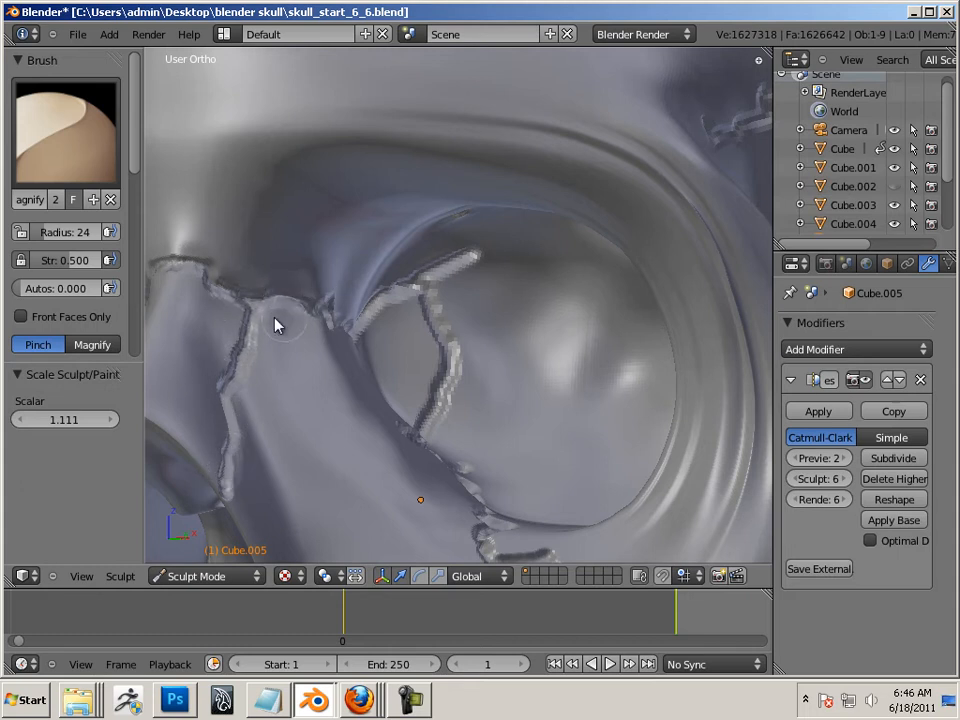
Raise the Pinch strength to 0.653 and the radius to 37, and sharpen the sutures inside the eye socket, beside the nose and along the lower rim
{"action": "left_click_drag", "start_coordinate": [64, 261], "coordinate": [80, 261]}
{"action": "mouse_move", "coordinate": [439, 271]}
{"action": "left_mouse_down"}
{"action": "mouse_move", "coordinate": [469, 266]}
{"action": "mouse_move", "coordinate": [442, 269]}
{"action": "mouse_move", "coordinate": [381, 306]}
{"action": "mouse_move", "coordinate": [432, 305]}
{"action": "mouse_move", "coordinate": [446, 355]}
{"action": "mouse_move", "coordinate": [432, 410]}
{"action": "mouse_move", "coordinate": [443, 382]}
{"action": "left_mouse_up"}
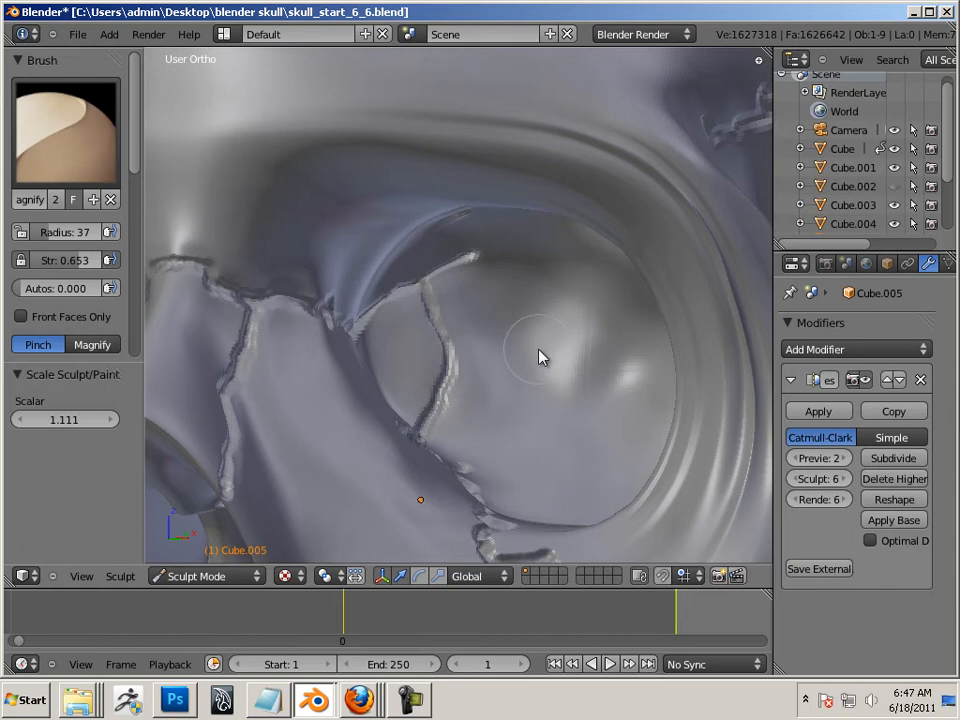
{"action": "mouse_move", "coordinate": [540, 357]}
{"action": "middle_mouse_down"}
{"action": "mouse_move", "coordinate": [495, 401]}
{"action": "mouse_move", "coordinate": [480, 274]}
{"action": "mouse_move", "coordinate": [252, 386]}
{"action": "mouse_move", "coordinate": [317, 296]}
{"action": "mouse_move", "coordinate": [486, 169]}
{"action": "middle_mouse_up"}
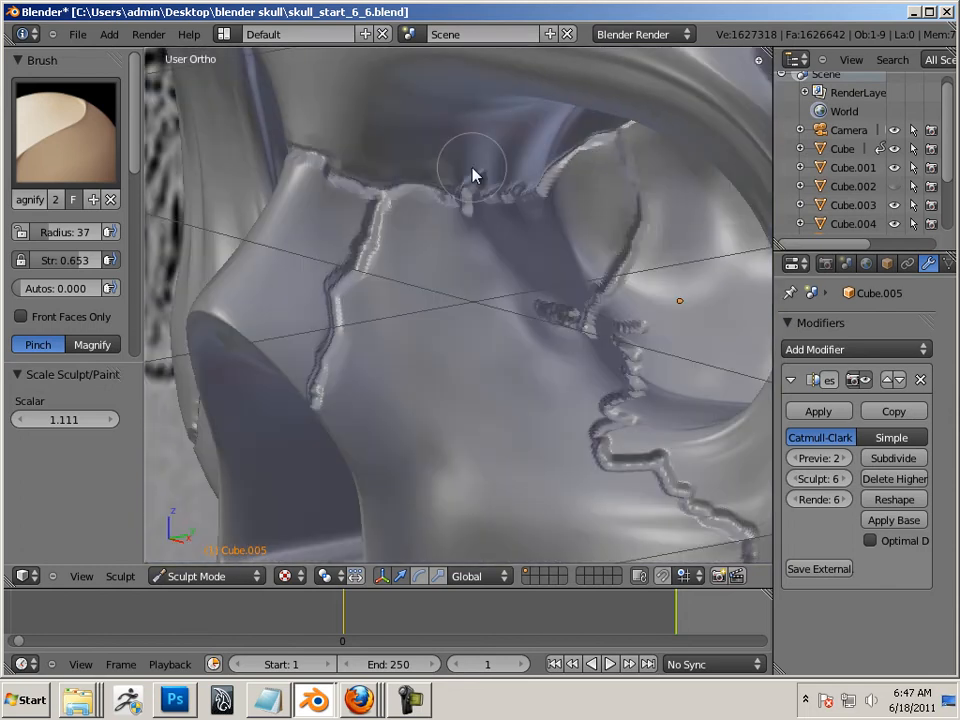
{"action": "mouse_move", "coordinate": [594, 171]}
{"action": "left_mouse_down"}
{"action": "mouse_move", "coordinate": [499, 204]}
{"action": "mouse_move", "coordinate": [392, 199]}
{"action": "mouse_move", "coordinate": [298, 156]}
{"action": "mouse_move", "coordinate": [370, 220]}
{"action": "mouse_move", "coordinate": [334, 298]}
{"action": "mouse_move", "coordinate": [343, 330]}
{"action": "mouse_move", "coordinate": [304, 402]}
{"action": "left_mouse_up"}
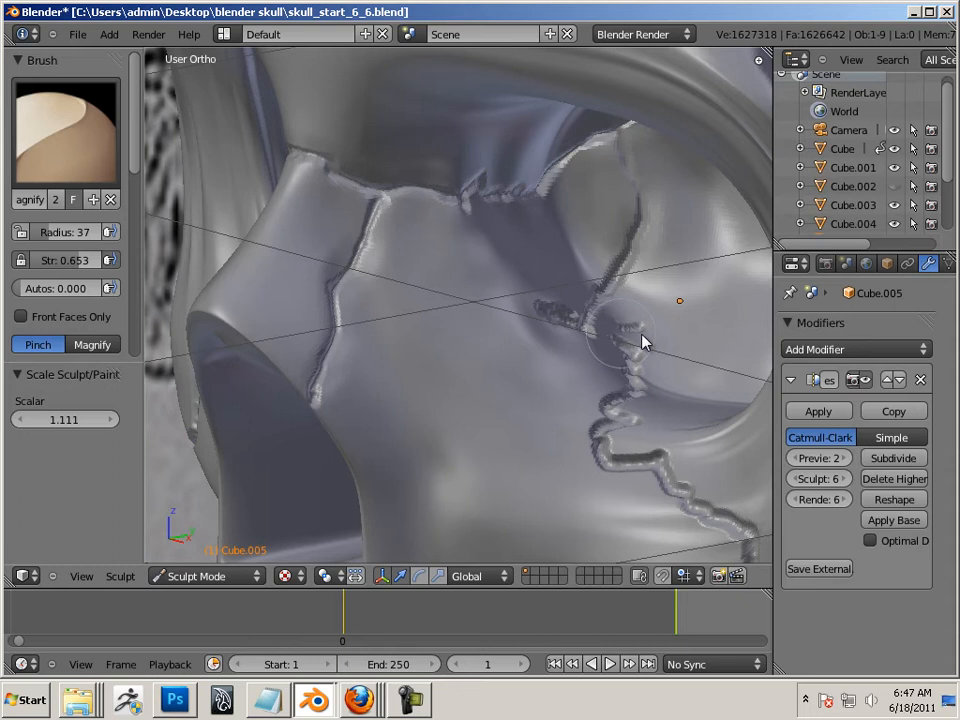
{"action": "mouse_move", "coordinate": [643, 342]}
{"action": "left_mouse_down"}
{"action": "mouse_move", "coordinate": [603, 454]}
{"action": "mouse_move", "coordinate": [621, 469]}
{"action": "left_mouse_up"}
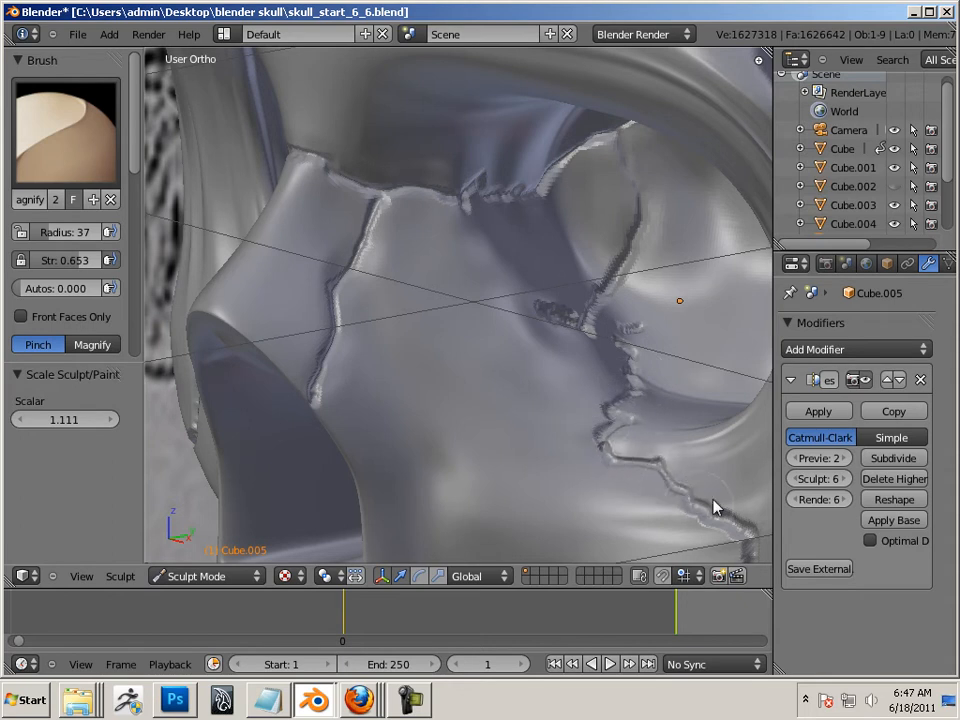
Pinch the cheekbone suture from below the eye socket down to the underside of the cheekbone
{"action": "middle_click_drag", "start_coordinate": [636, 347], "coordinate": [381, 60]}
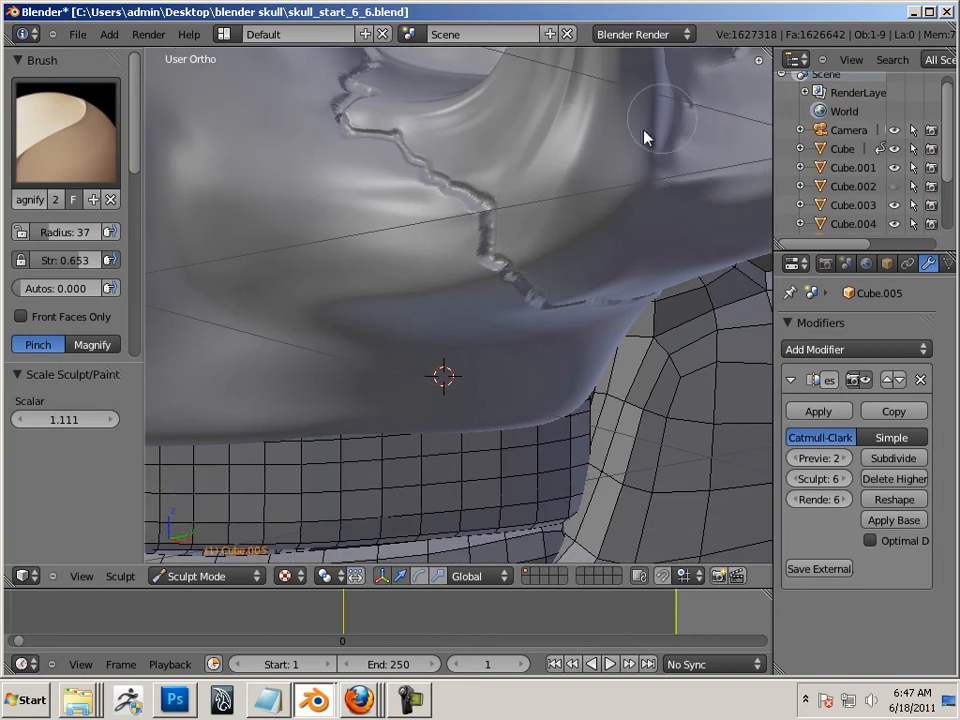
{"action": "mouse_move", "coordinate": [475, 214]}
{"action": "left_mouse_down"}
{"action": "mouse_move", "coordinate": [404, 143]}
{"action": "mouse_move", "coordinate": [515, 277]}
{"action": "left_mouse_up"}
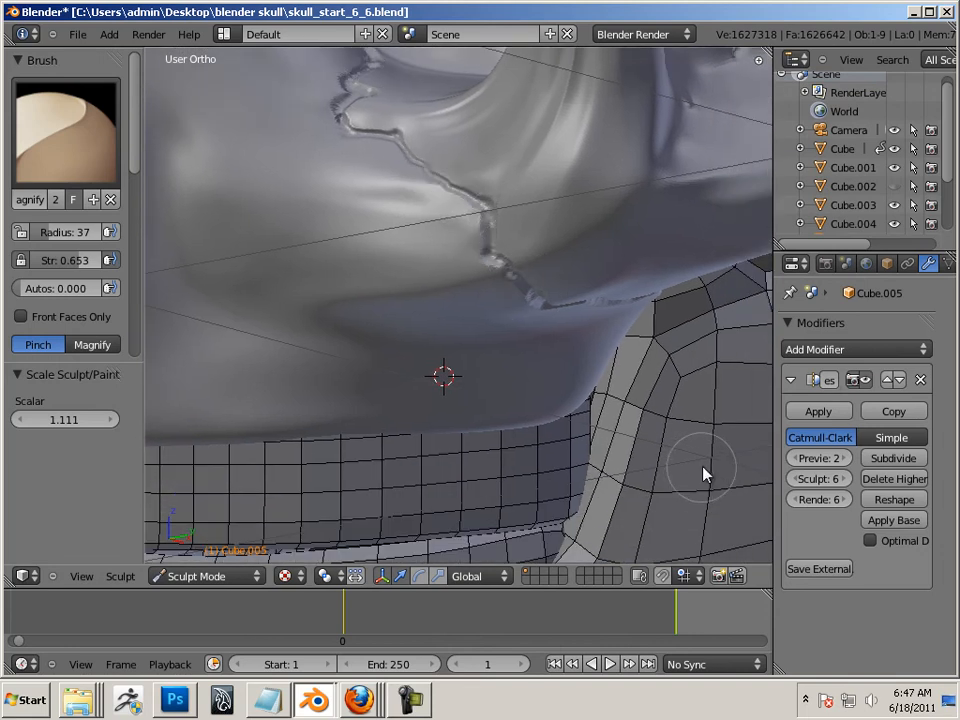
{"action": "middle_click_drag", "start_coordinate": [703, 474], "coordinate": [700, 283]}
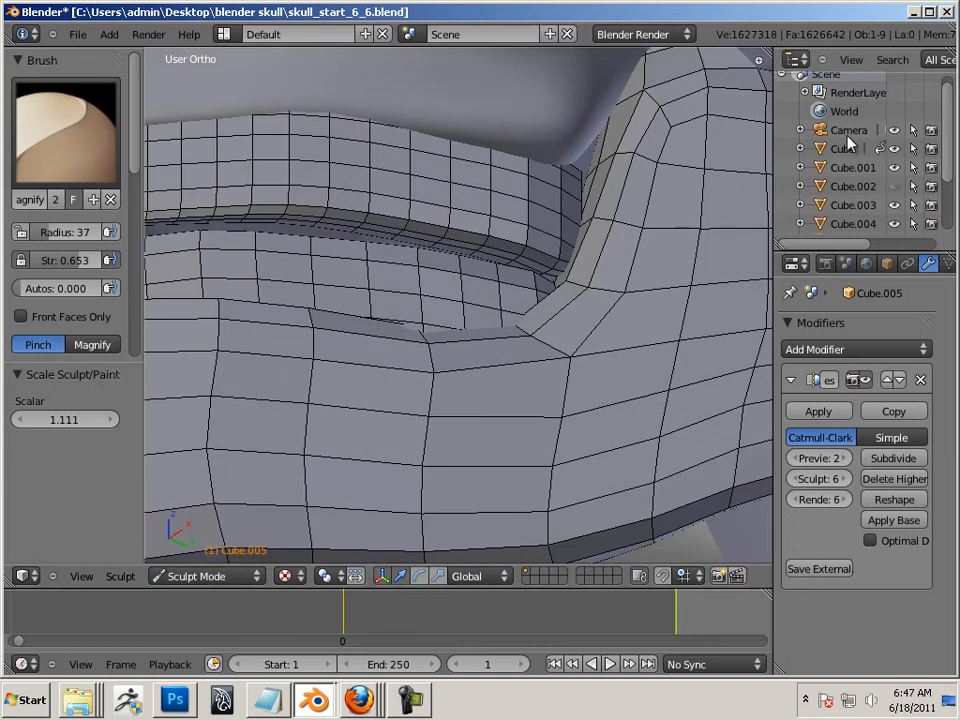
{"action": "middle_click_drag", "start_coordinate": [632, 399], "coordinate": [572, 635]}
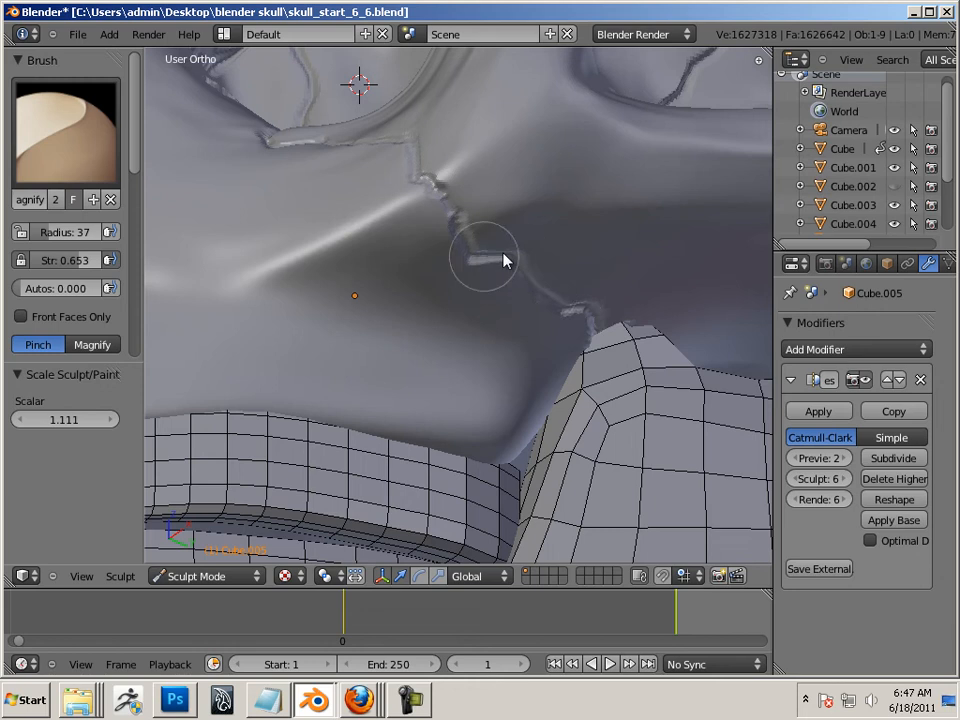
{"action": "mouse_move", "coordinate": [503, 260]}
{"action": "left_mouse_down"}
{"action": "mouse_move", "coordinate": [446, 221]}
{"action": "mouse_move", "coordinate": [439, 189]}
{"action": "mouse_move", "coordinate": [407, 188]}
{"action": "left_mouse_up"}
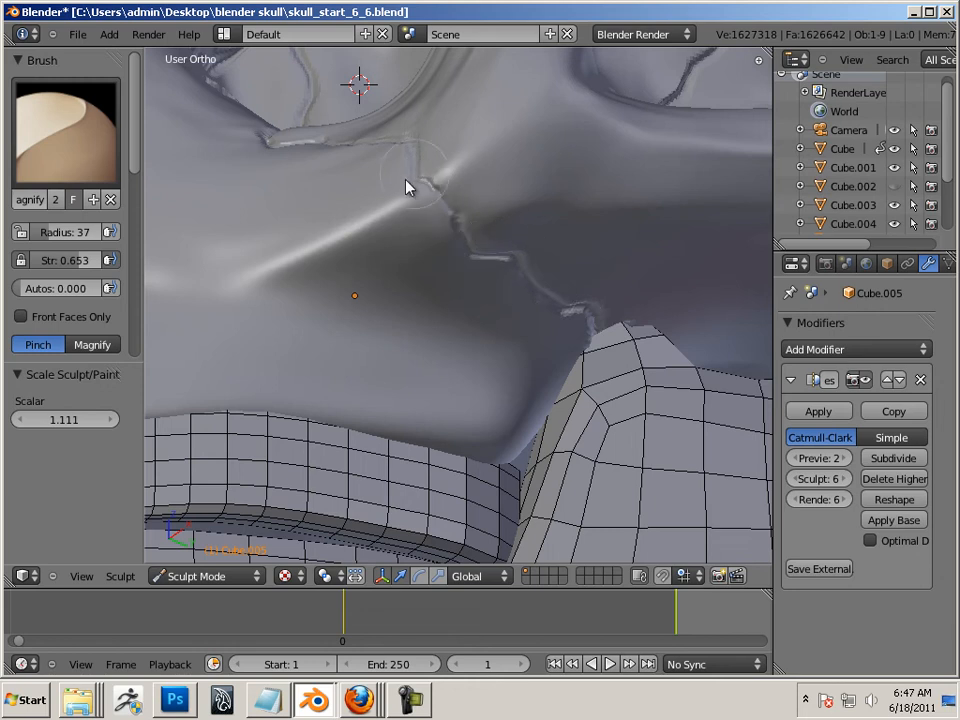
Examine the facial sutures and the eye sockets of the whole skull from several angles
{"action": "scroll", "coordinate": [440, 250], "scroll_direction": "down", "scroll_amount": 10}
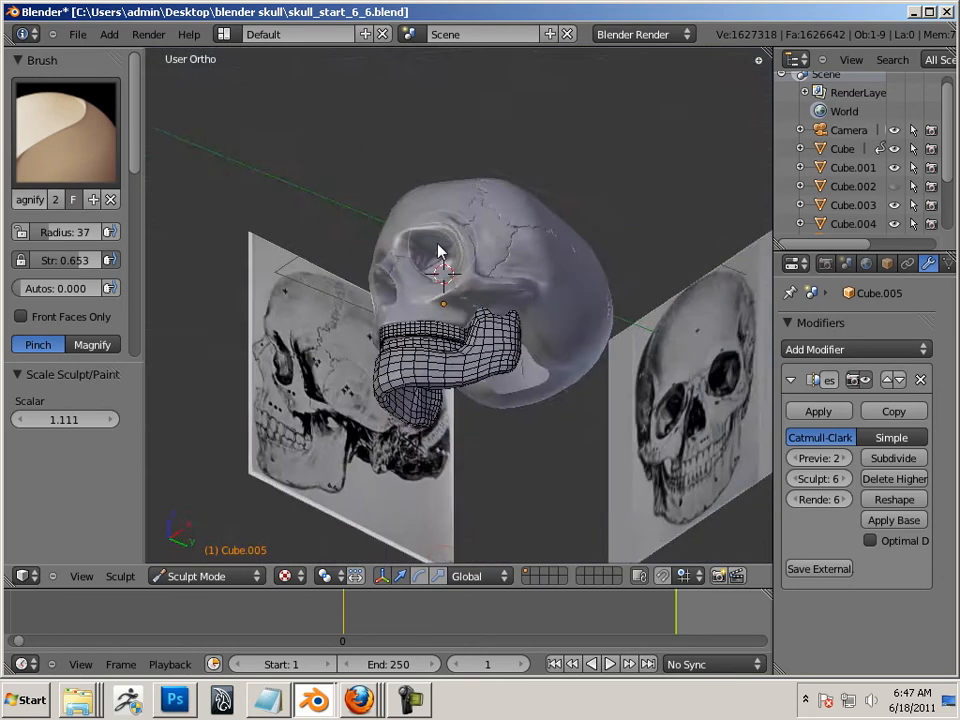
{"action": "middle_click_drag", "start_coordinate": [440, 250], "coordinate": [568, 349]}
{"action": "scroll", "coordinate": [566, 349], "scroll_direction": "up", "scroll_amount": 6}
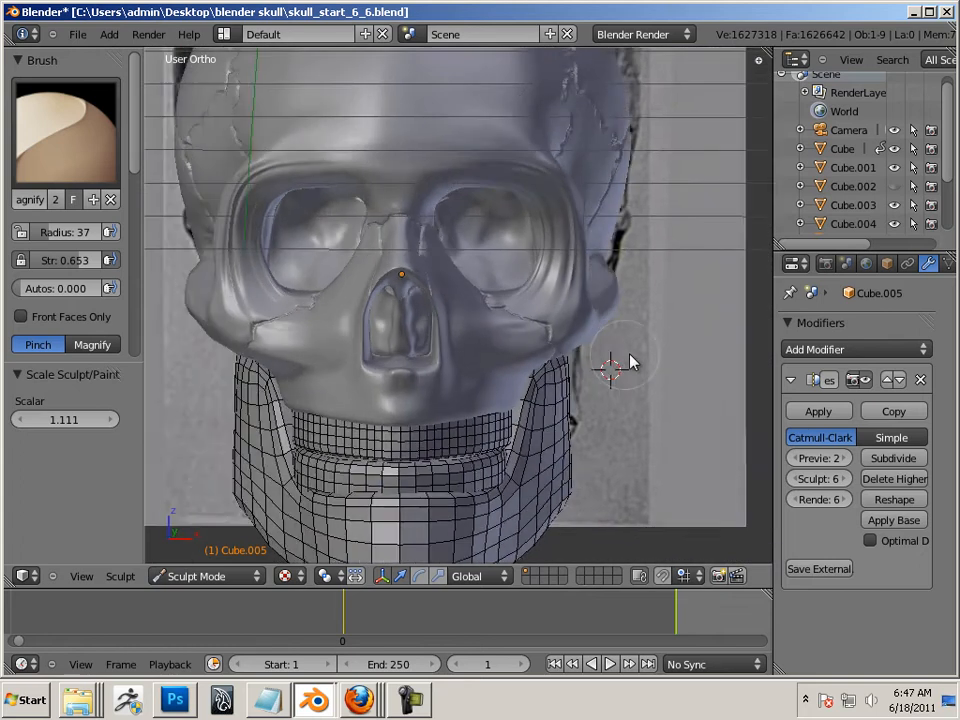
{"action": "middle_click_drag", "start_coordinate": [630, 362], "coordinate": [663, 352]}
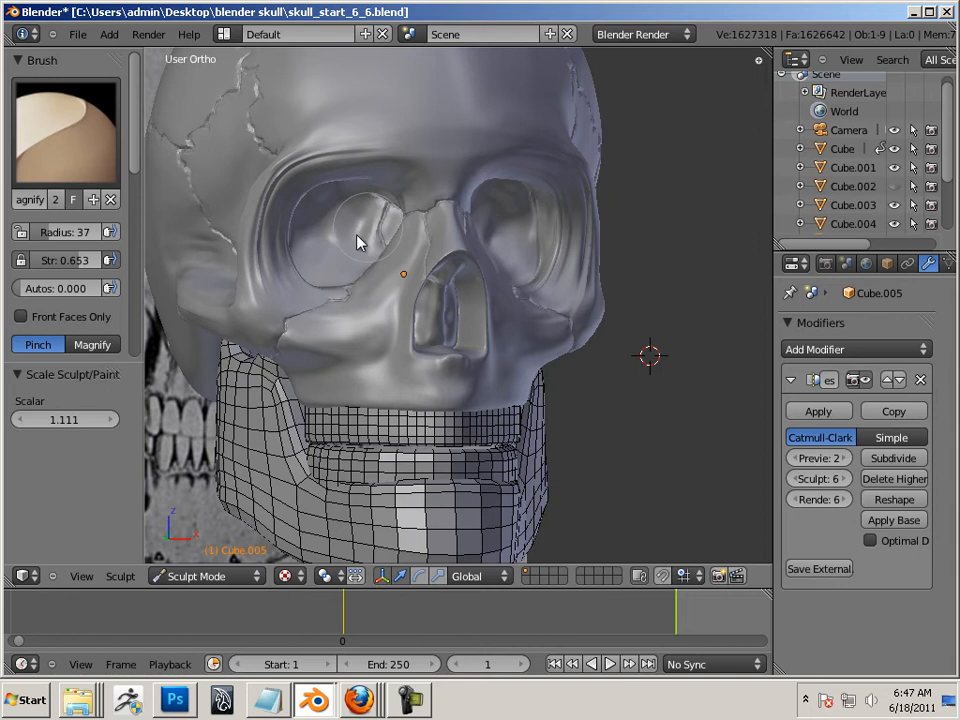
{"action": "middle_click_drag", "start_coordinate": [396, 259], "coordinate": [540, 254], "text": "shift"}
{"action": "middle_click_drag", "start_coordinate": [540, 254], "coordinate": [355, 240]}
{"action": "scroll", "coordinate": [403, 254], "scroll_direction": "up", "scroll_amount": 1}
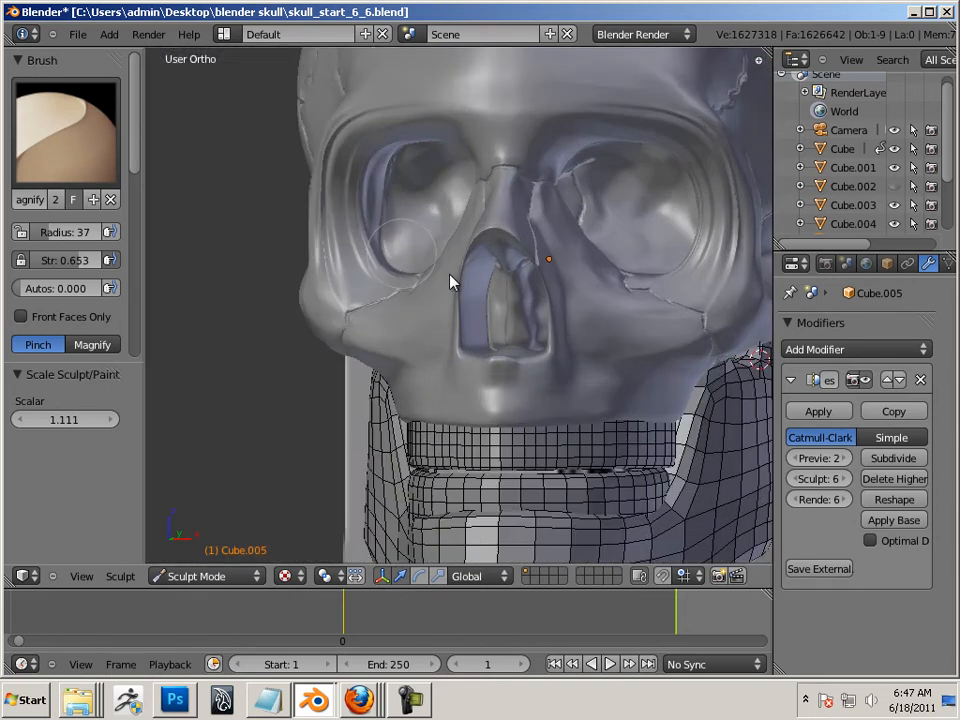
{"action": "scroll", "coordinate": [447, 275], "scroll_direction": "up", "scroll_amount": 2}
{"action": "middle_click_drag", "start_coordinate": [298, 178], "coordinate": [369, 317], "text": "shift"}
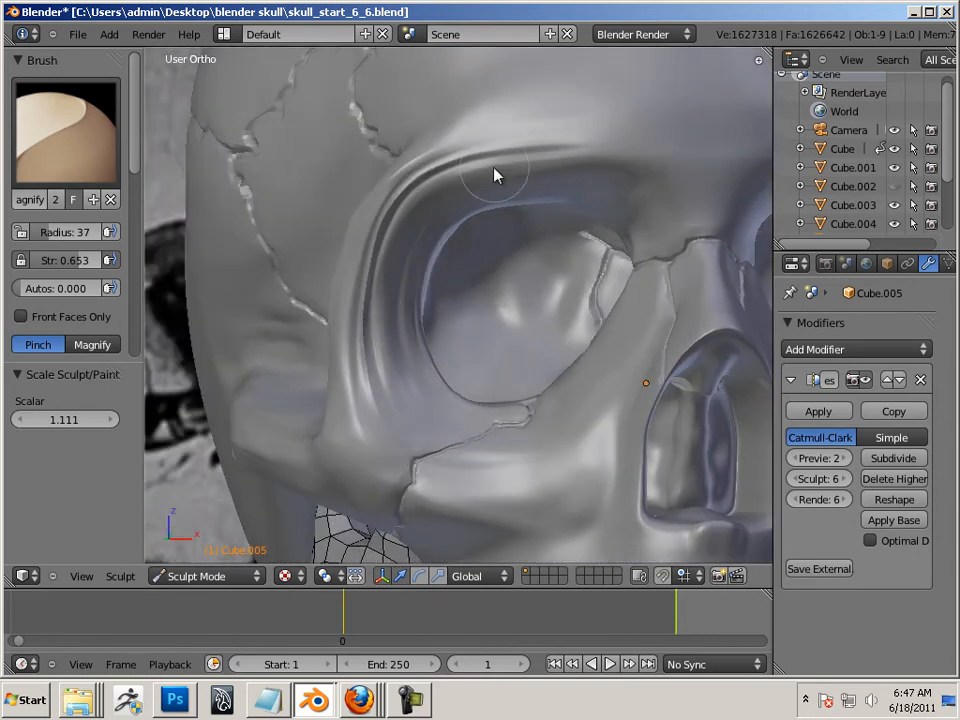
Switch to the Flatten/Contrast brush, reduce its radius to 23, and flatten the ridges along the eye socket's upper rim
{"action": "left_click", "coordinate": [66, 133]}
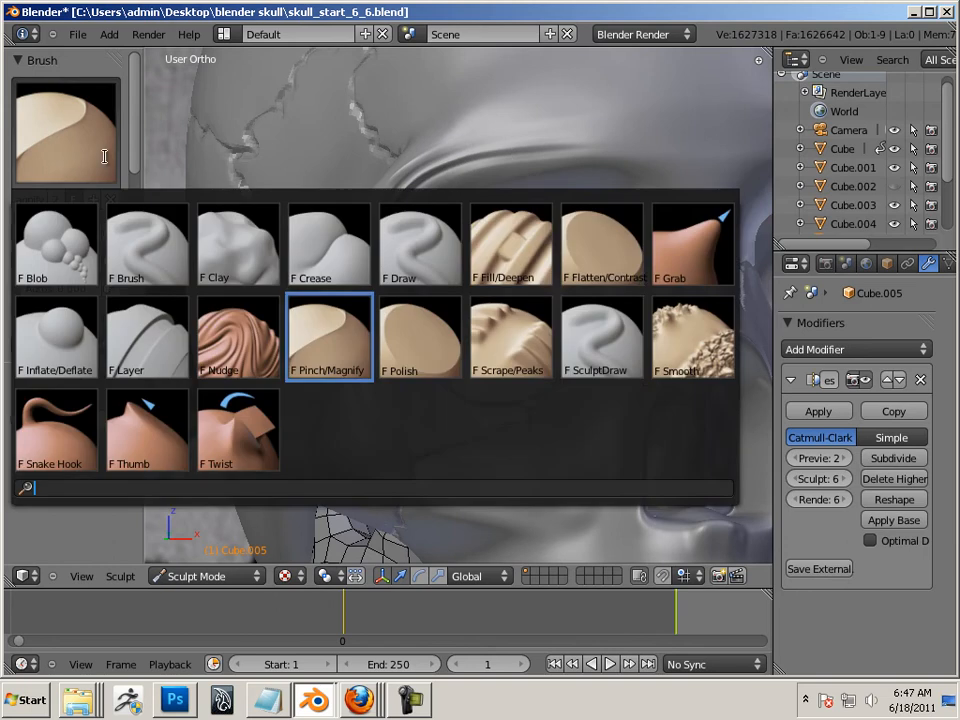
{"action": "left_click", "coordinate": [598, 224]}
{"action": "key", "text": "bracketleft"}
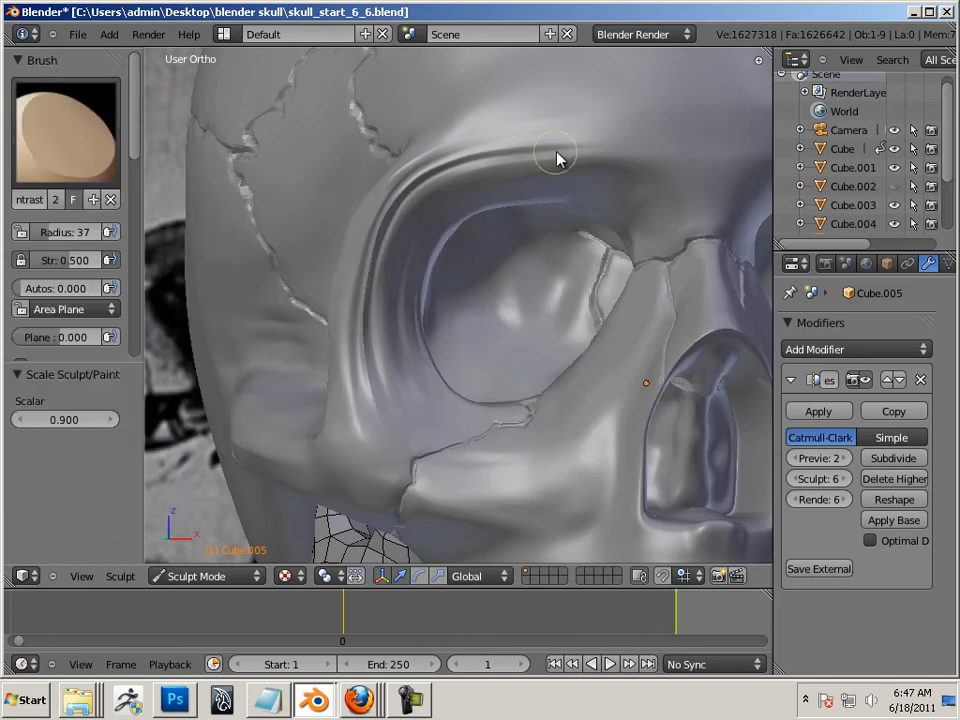
{"action": "key", "text": "bracketleft"}
{"action": "key", "text": "bracketleft"}
{"action": "key", "text": "bracketleft"}
{"action": "key", "text": "bracketleft"}
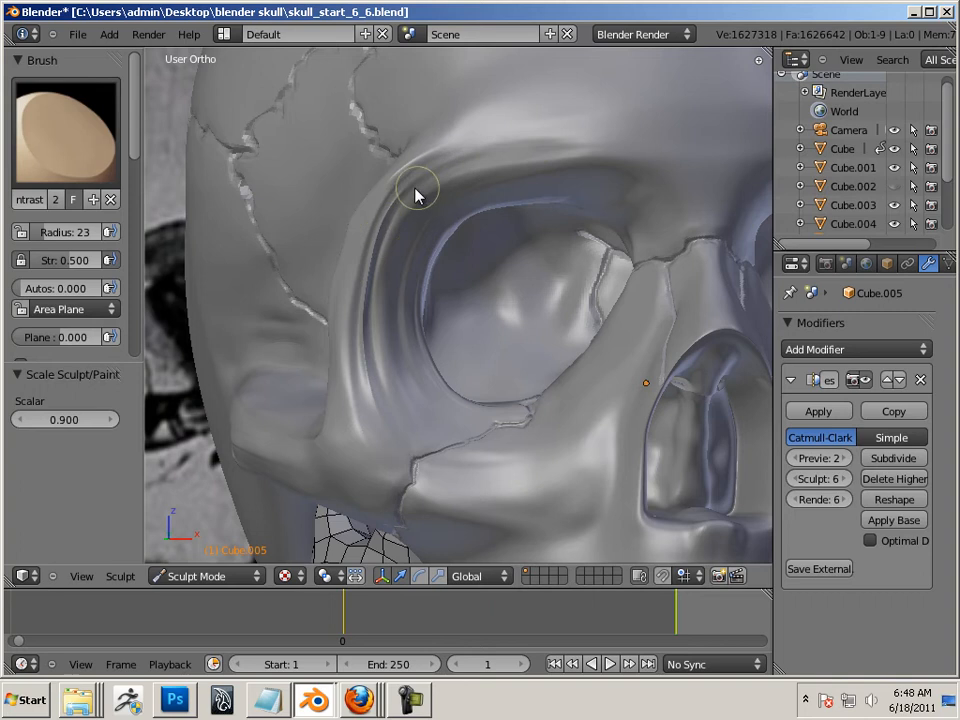
Lower the Multires sculpt level to 4 and flatten the grooves along the upper and outer rim of the eye socket
{"action": "left_click", "coordinate": [795, 480]}
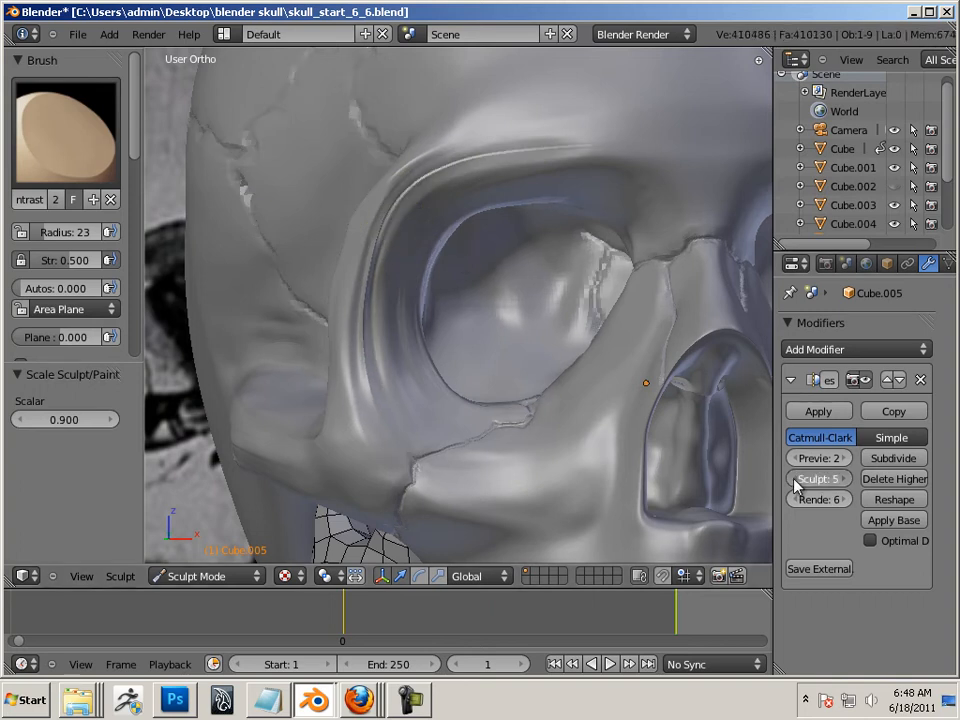
{"action": "left_click", "coordinate": [795, 481]}
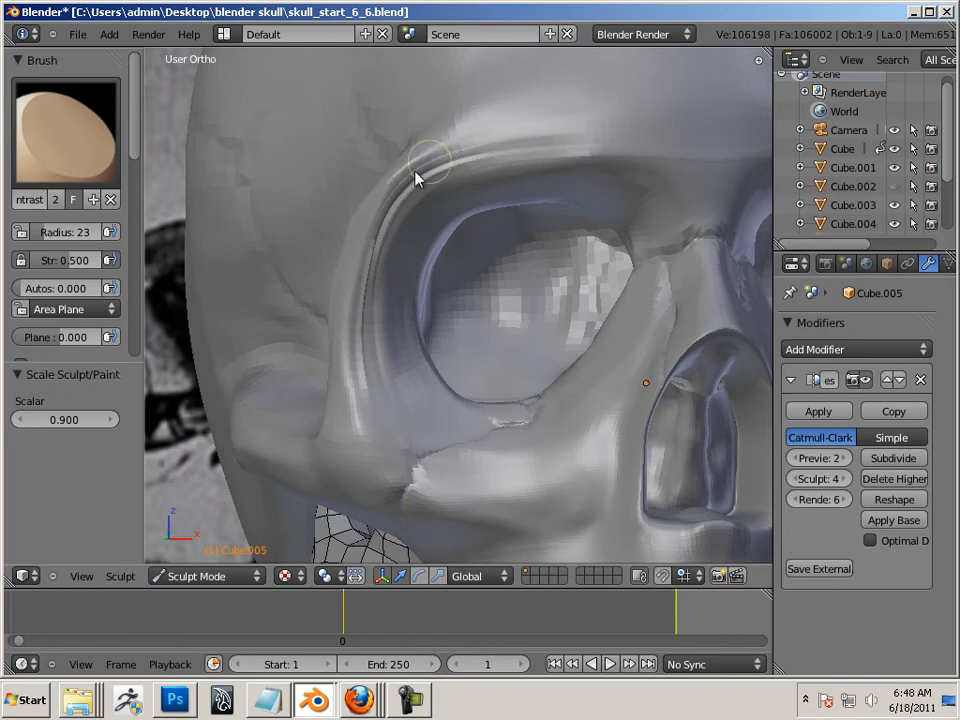
{"action": "mouse_move", "coordinate": [418, 178]}
{"action": "left_mouse_down"}
{"action": "mouse_move", "coordinate": [390, 221]}
{"action": "mouse_move", "coordinate": [446, 176]}
{"action": "mouse_move", "coordinate": [409, 203]}
{"action": "left_mouse_up"}
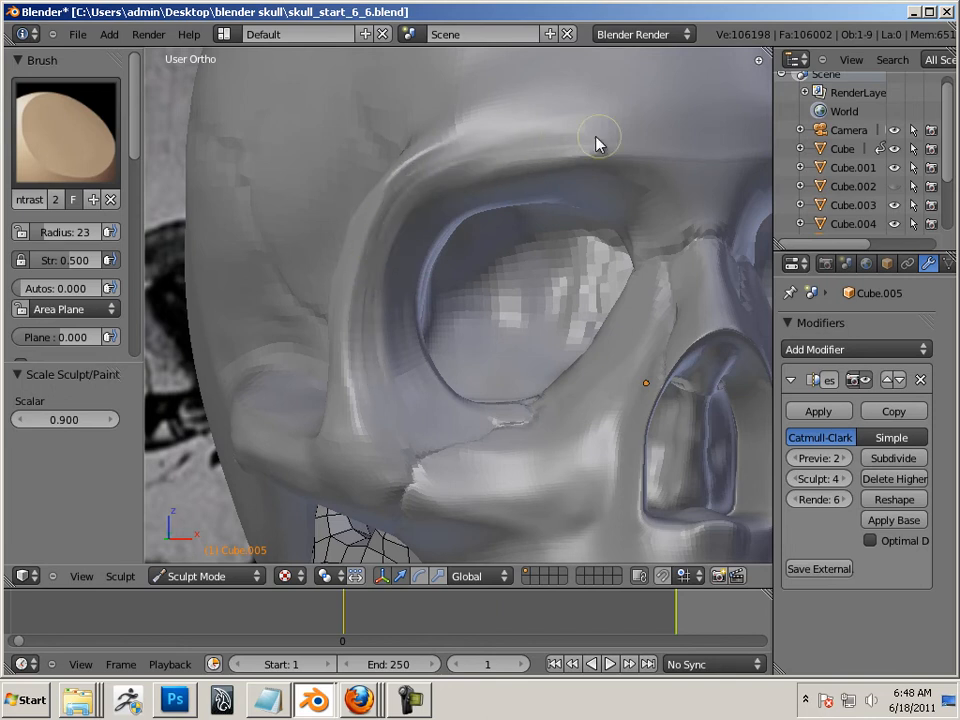
{"action": "left_click_drag", "start_coordinate": [493, 143], "coordinate": [408, 196]}
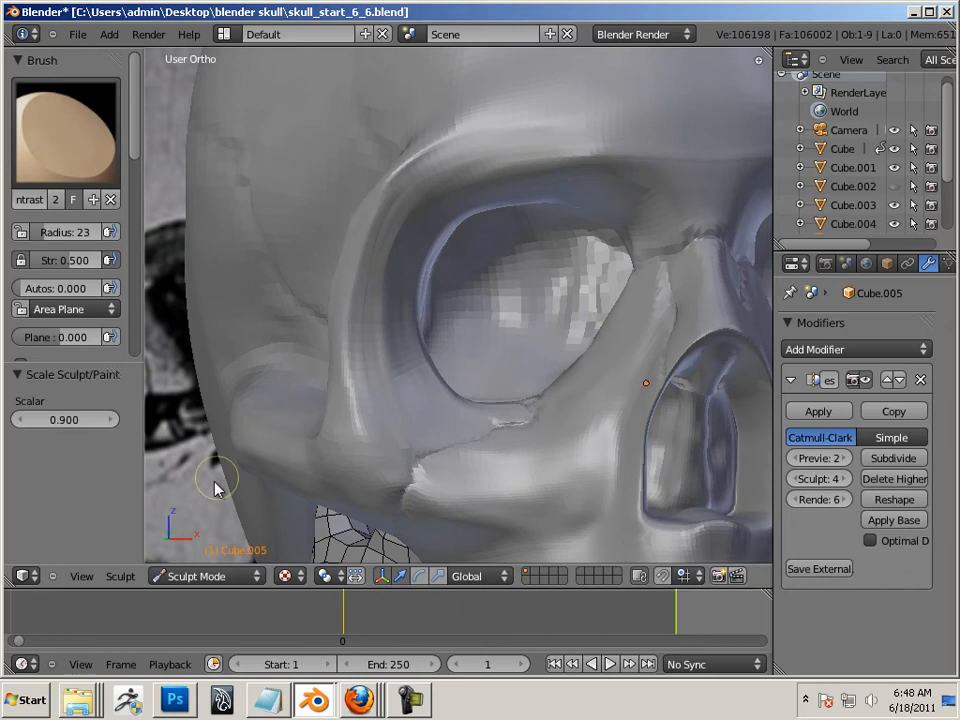
Flatten the outer brow corner above the eye socket and raise the Multires sculpt level to 5
{"action": "middle_click_drag", "start_coordinate": [210, 467], "coordinate": [238, 515]}
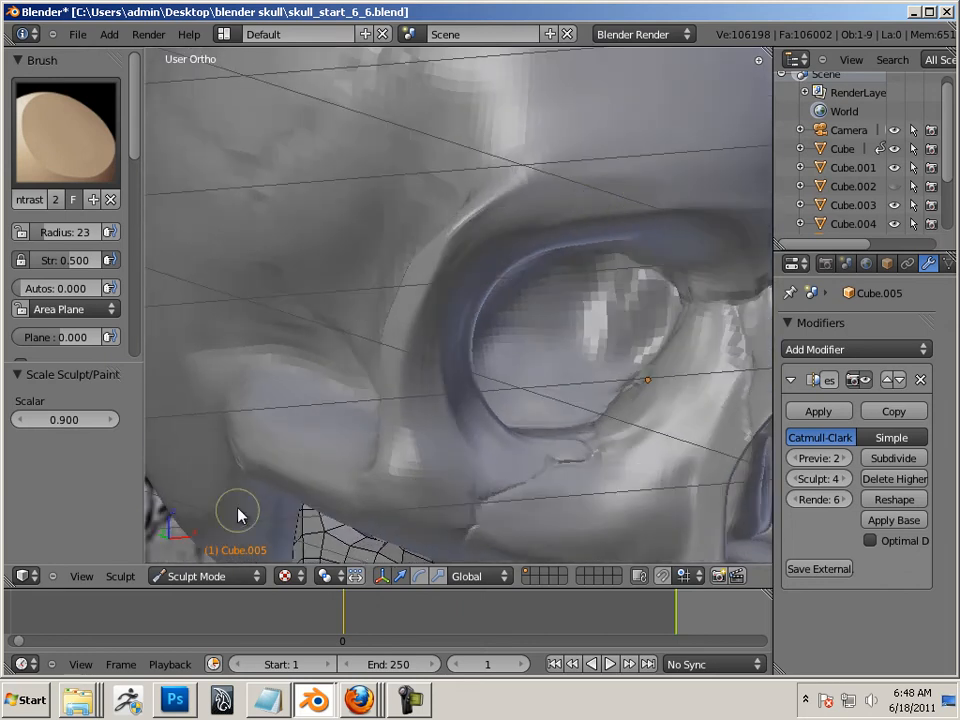
{"action": "mouse_move", "coordinate": [587, 164]}
{"action": "left_mouse_down"}
{"action": "mouse_move", "coordinate": [456, 227]}
{"action": "mouse_move", "coordinate": [583, 186]}
{"action": "mouse_move", "coordinate": [502, 218]}
{"action": "left_mouse_up"}
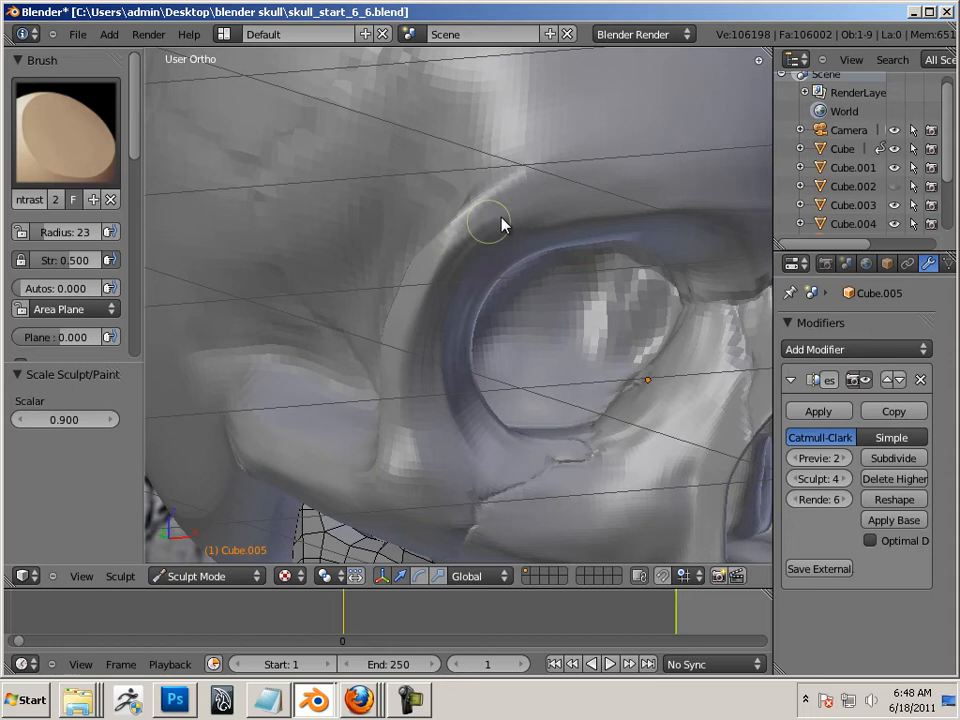
{"action": "middle_click_drag", "start_coordinate": [493, 437], "coordinate": [392, 435]}
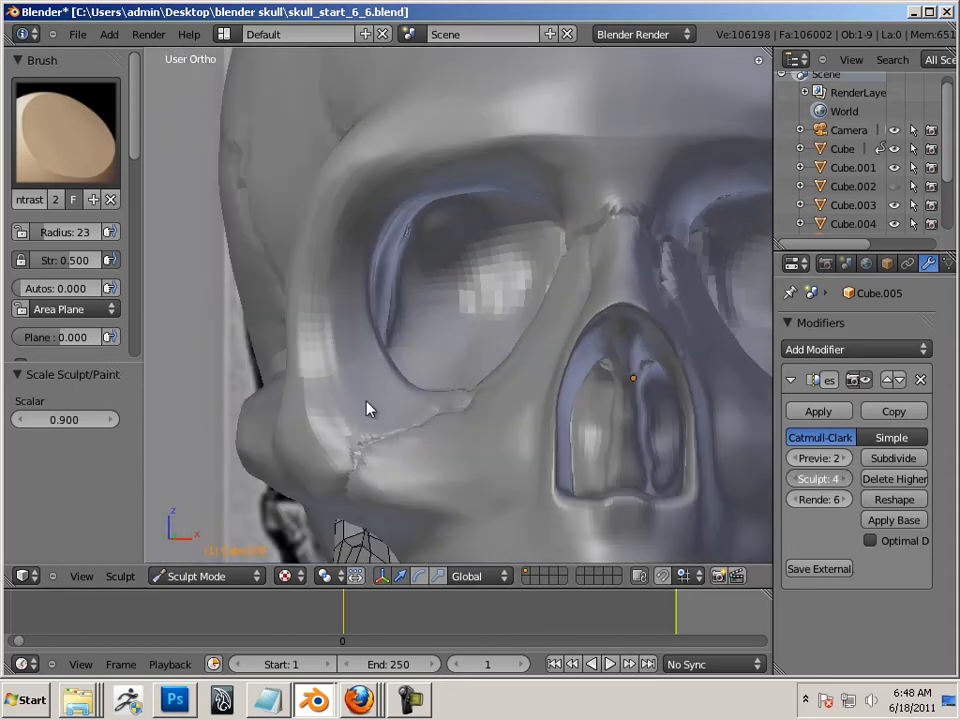
{"action": "mouse_move", "coordinate": [254, 367]}
{"action": "middle_mouse_down"}
{"action": "mouse_move", "coordinate": [263, 381]}
{"action": "mouse_move", "coordinate": [332, 324]}
{"action": "middle_mouse_up"}
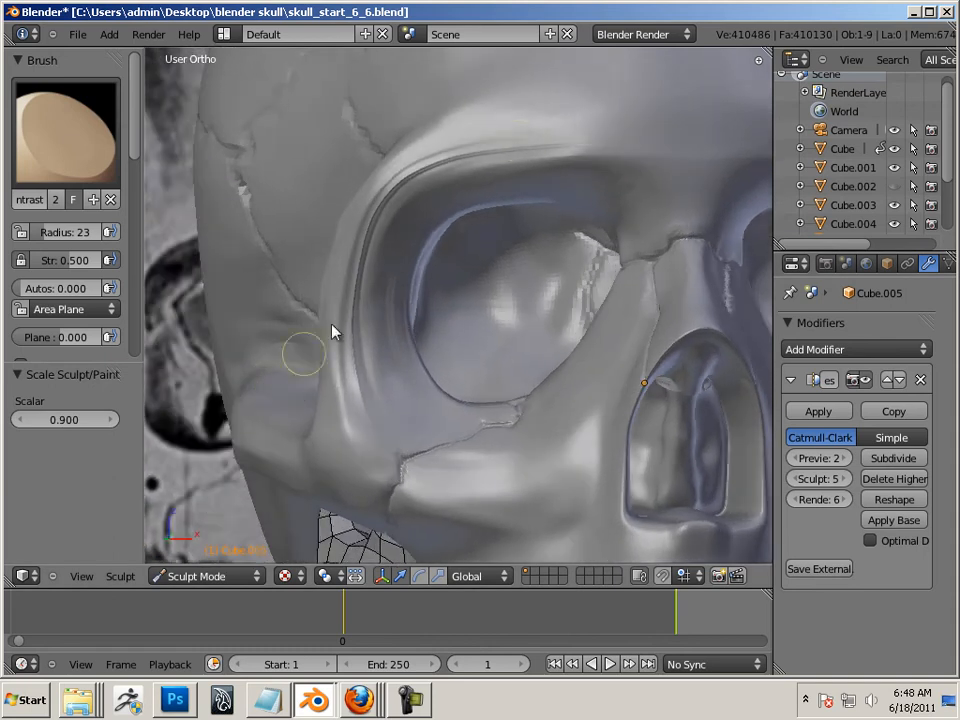
At Multires sculpt level 6, flatten the sharp ridge along the eye socket's outer rim from the brow down to the cheekbone
{"action": "mouse_move", "coordinate": [521, 143]}
{"action": "left_mouse_down"}
{"action": "mouse_move", "coordinate": [431, 161]}
{"action": "mouse_move", "coordinate": [377, 214]}
{"action": "mouse_move", "coordinate": [370, 422]}
{"action": "mouse_move", "coordinate": [347, 386]}
{"action": "mouse_move", "coordinate": [354, 321]}
{"action": "mouse_move", "coordinate": [420, 189]}
{"action": "mouse_move", "coordinate": [548, 141]}
{"action": "left_mouse_up"}
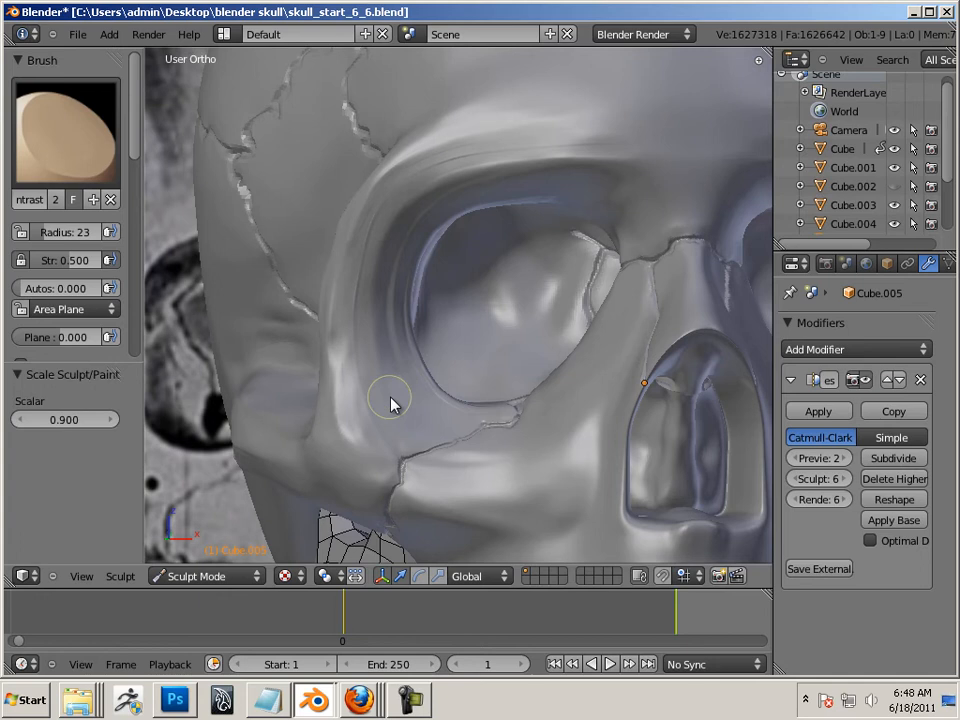
{"action": "middle_click_drag", "start_coordinate": [391, 404], "coordinate": [454, 429]}
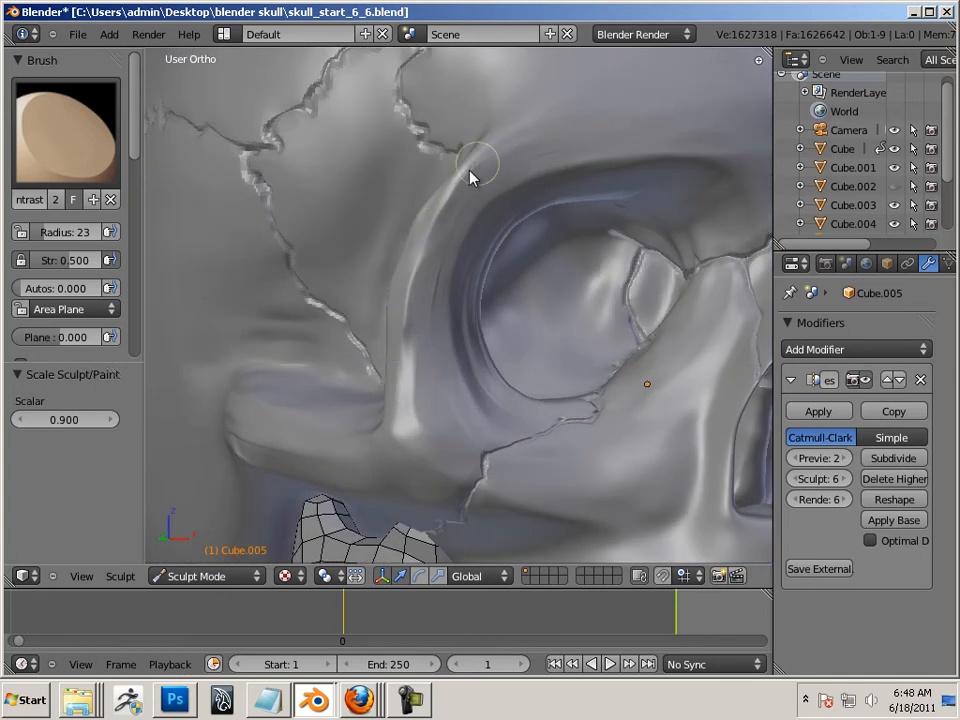
{"action": "mouse_move", "coordinate": [470, 170]}
{"action": "left_mouse_down"}
{"action": "mouse_move", "coordinate": [418, 240]}
{"action": "mouse_move", "coordinate": [405, 367]}
{"action": "left_mouse_up"}
{"action": "mouse_move", "coordinate": [476, 166]}
{"action": "left_mouse_down"}
{"action": "mouse_move", "coordinate": [443, 205]}
{"action": "mouse_move", "coordinate": [414, 285]}
{"action": "left_mouse_up"}
{"action": "mouse_move", "coordinate": [453, 184]}
{"action": "left_mouse_down"}
{"action": "mouse_move", "coordinate": [409, 268]}
{"action": "mouse_move", "coordinate": [404, 330]}
{"action": "left_mouse_up"}
{"action": "left_click_drag", "start_coordinate": [426, 197], "coordinate": [409, 446]}
{"action": "mouse_move", "coordinate": [406, 386]}
{"action": "left_mouse_down"}
{"action": "mouse_move", "coordinate": [401, 347]}
{"action": "mouse_move", "coordinate": [476, 181]}
{"action": "left_mouse_up"}
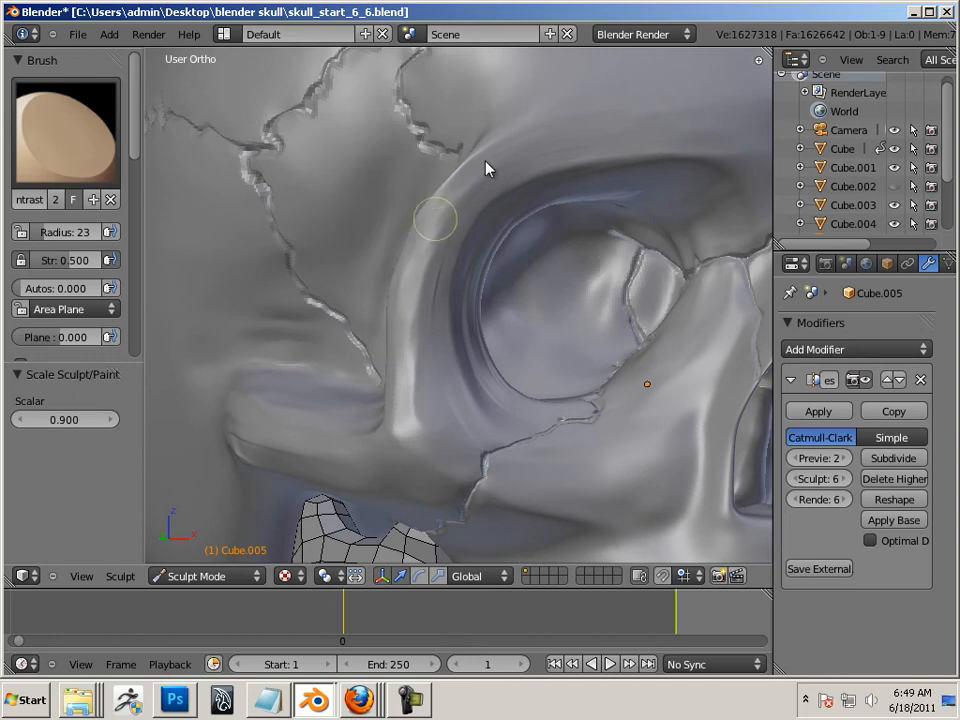
Flatten the grooves on the inner side of the eye socket's outer rim, from its upper corner down the side wall
{"action": "middle_click_drag", "start_coordinate": [619, 274], "coordinate": [503, 329]}
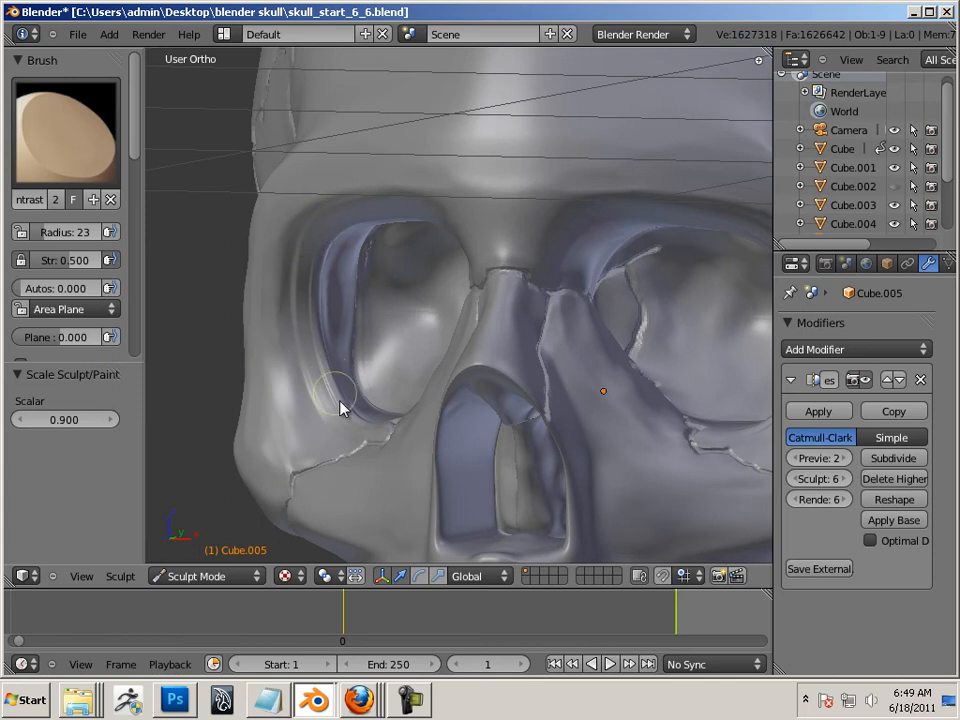
{"action": "middle_click_drag", "start_coordinate": [343, 403], "coordinate": [261, 392]}
{"action": "mouse_move", "coordinate": [220, 468]}
{"action": "middle_mouse_down"}
{"action": "mouse_move", "coordinate": [266, 388]}
{"action": "mouse_move", "coordinate": [277, 437]}
{"action": "middle_mouse_up"}
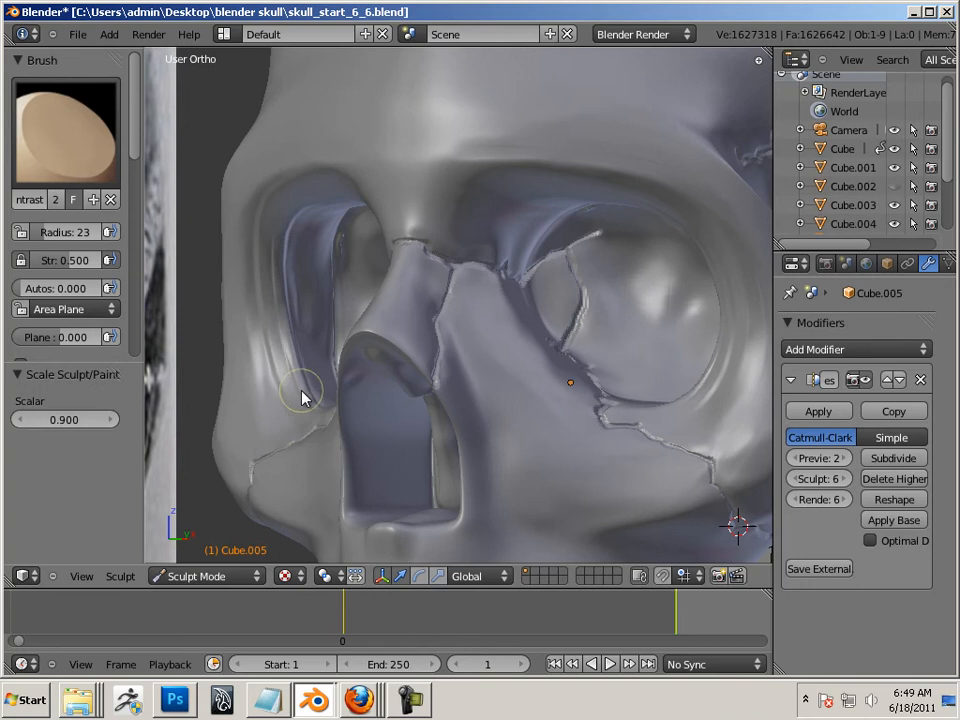
{"action": "mouse_move", "coordinate": [257, 302]}
{"action": "left_mouse_down"}
{"action": "mouse_move", "coordinate": [279, 361]}
{"action": "mouse_move", "coordinate": [291, 241]}
{"action": "mouse_move", "coordinate": [281, 258]}
{"action": "left_mouse_up"}
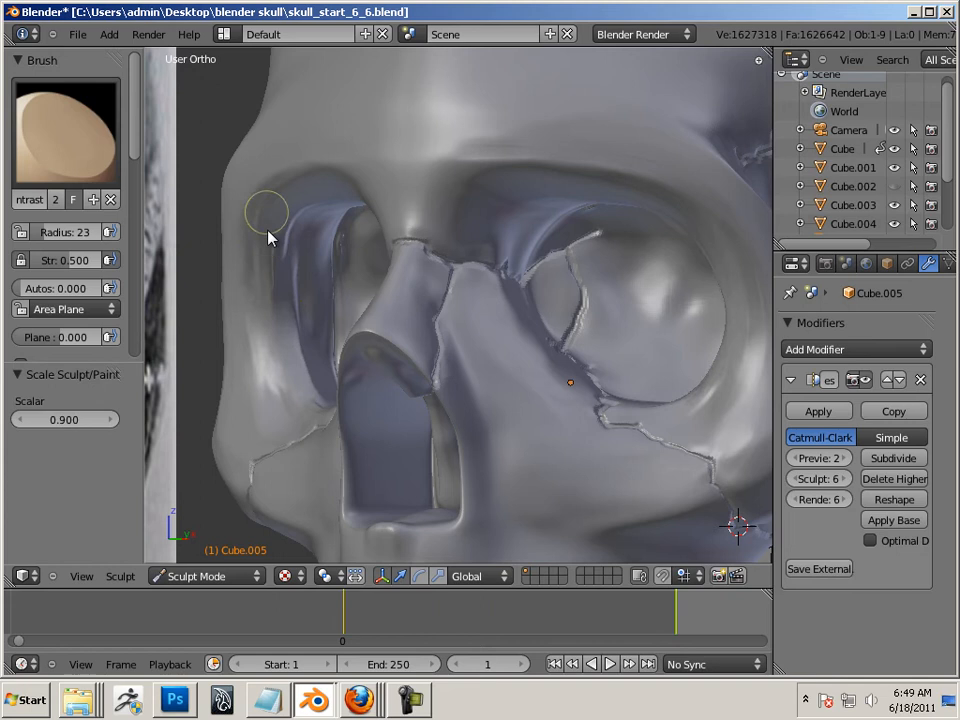
{"action": "mouse_move", "coordinate": [289, 215]}
{"action": "left_mouse_down"}
{"action": "mouse_move", "coordinate": [299, 341]}
{"action": "mouse_move", "coordinate": [320, 384]}
{"action": "mouse_move", "coordinate": [276, 331]}
{"action": "left_mouse_up"}
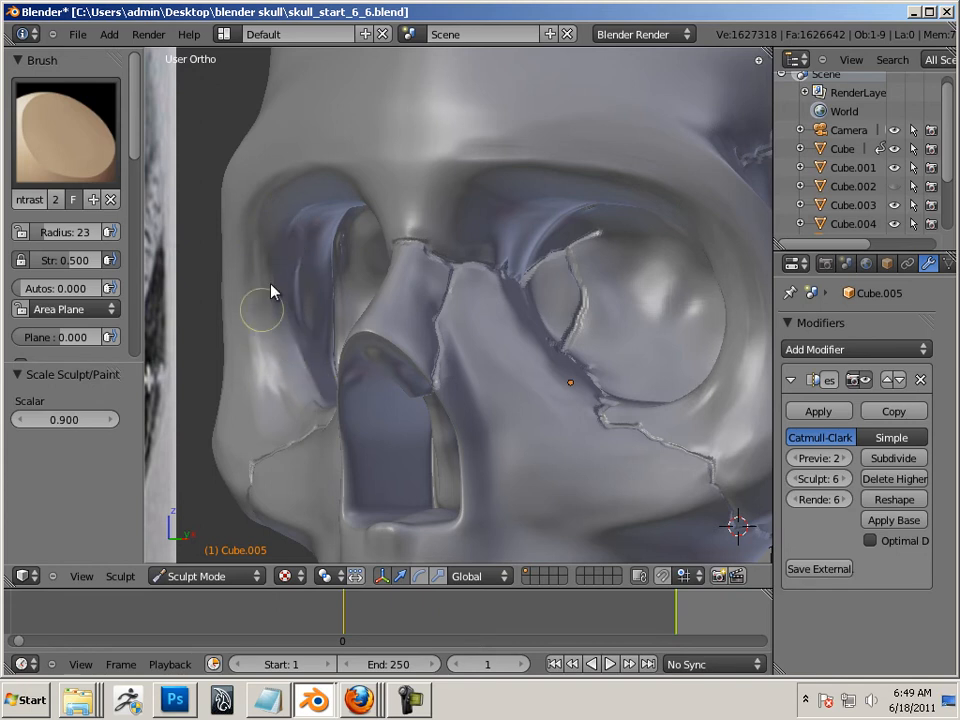
{"action": "middle_click_drag", "start_coordinate": [234, 399], "coordinate": [346, 287]}
{"action": "mouse_move", "coordinate": [345, 281]}
{"action": "left_mouse_down"}
{"action": "mouse_move", "coordinate": [356, 298]}
{"action": "mouse_move", "coordinate": [381, 250]}
{"action": "left_mouse_up"}
Switch from the Flatten/Contrast brush to the Draw brush for work on the nasal cavity
{"action": "middle_click_drag", "start_coordinate": [475, 357], "coordinate": [516, 285]}
{"action": "scroll", "coordinate": [472, 285], "scroll_direction": "down", "scroll_amount": 1}
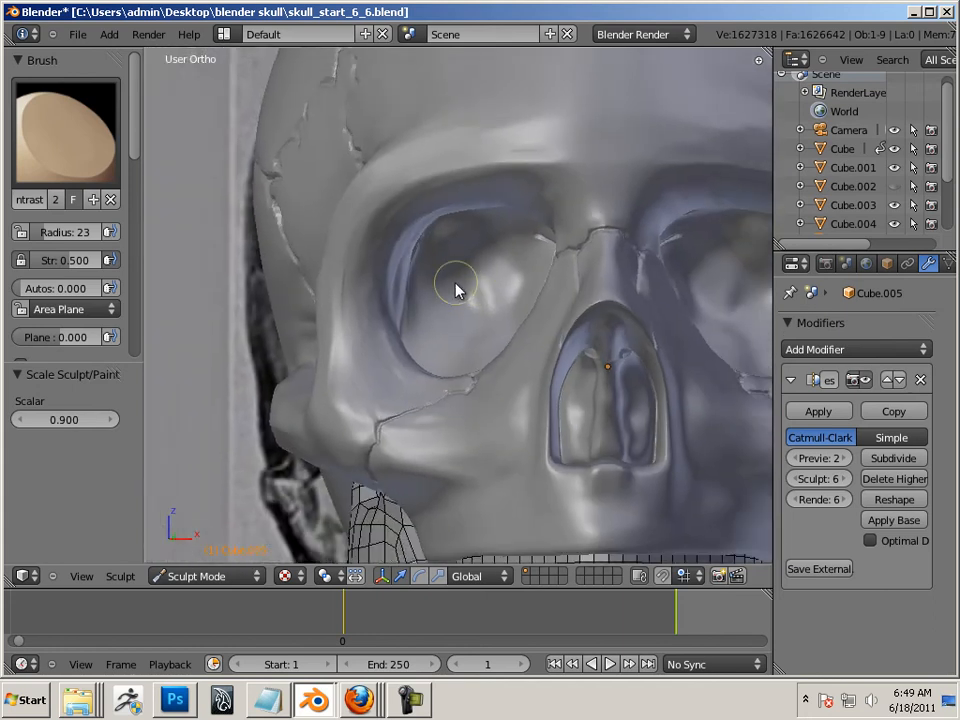
{"action": "middle_click_drag", "start_coordinate": [453, 284], "coordinate": [341, 214], "text": "shift"}
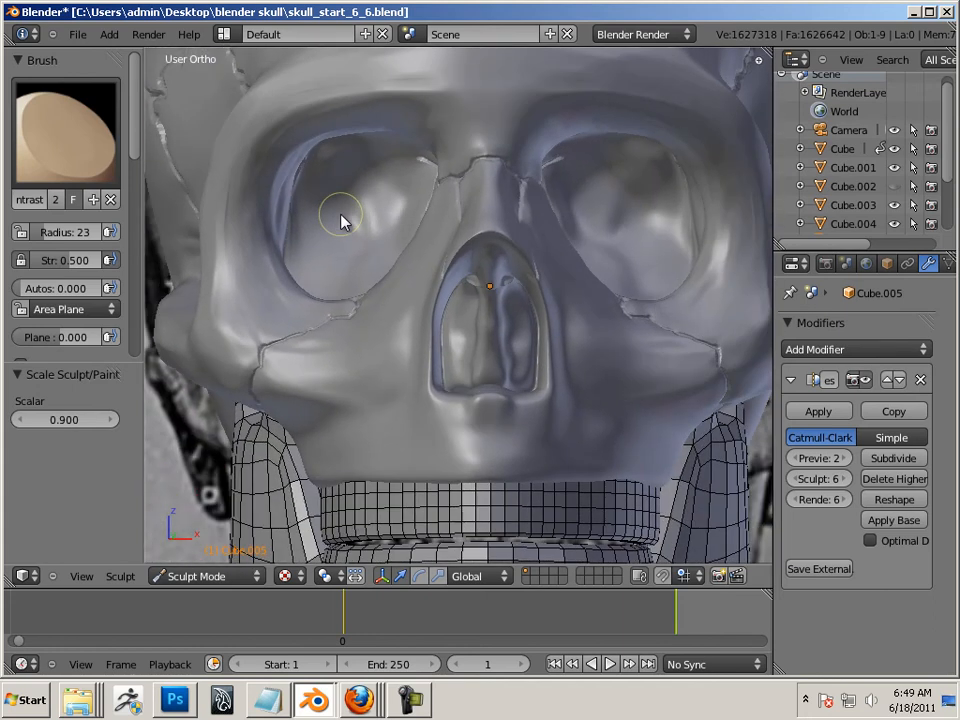
{"action": "mouse_move", "coordinate": [519, 361]}
{"action": "left_mouse_down"}
{"action": "mouse_move", "coordinate": [519, 346]}
{"action": "mouse_move", "coordinate": [510, 360]}
{"action": "mouse_move", "coordinate": [514, 334]}
{"action": "left_mouse_up"}
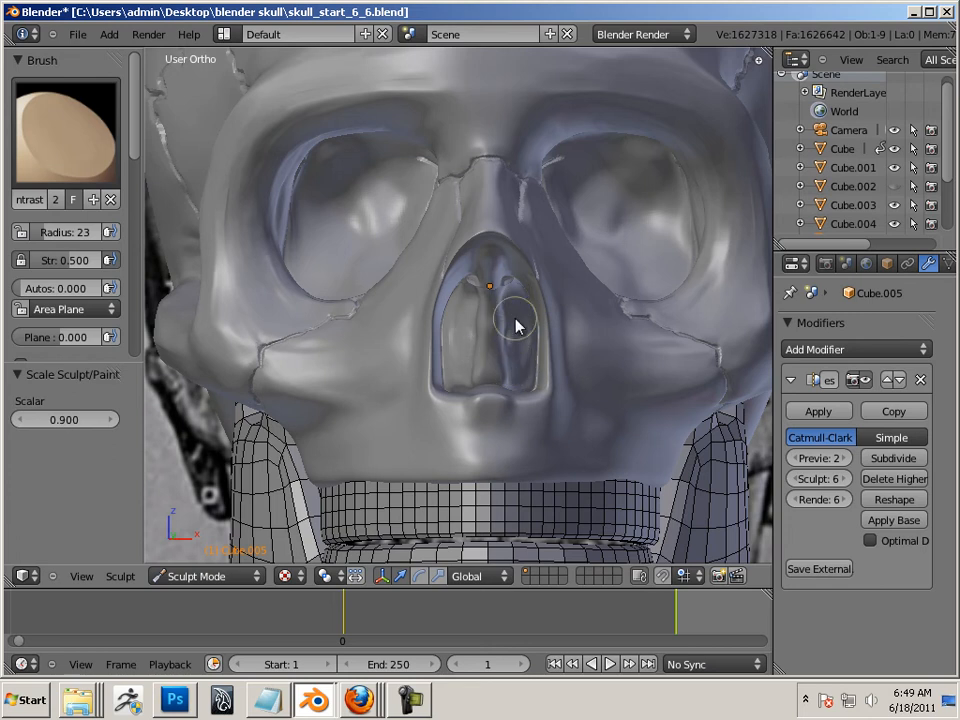
{"action": "middle_click_drag", "start_coordinate": [519, 336], "coordinate": [529, 431]}
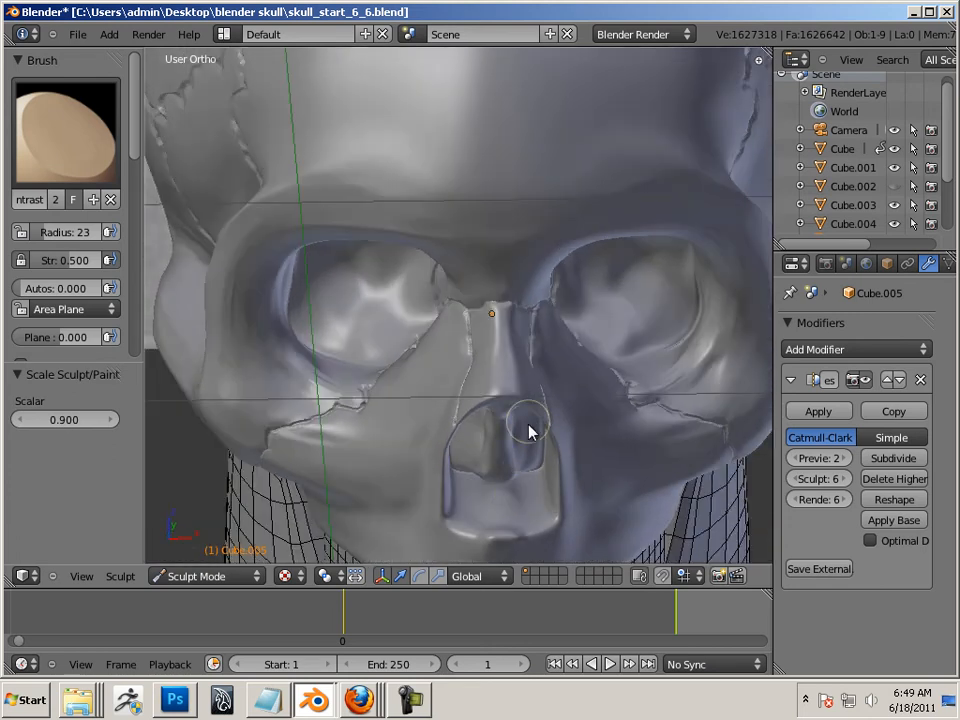
{"action": "middle_click_drag", "start_coordinate": [529, 505], "coordinate": [467, 499]}
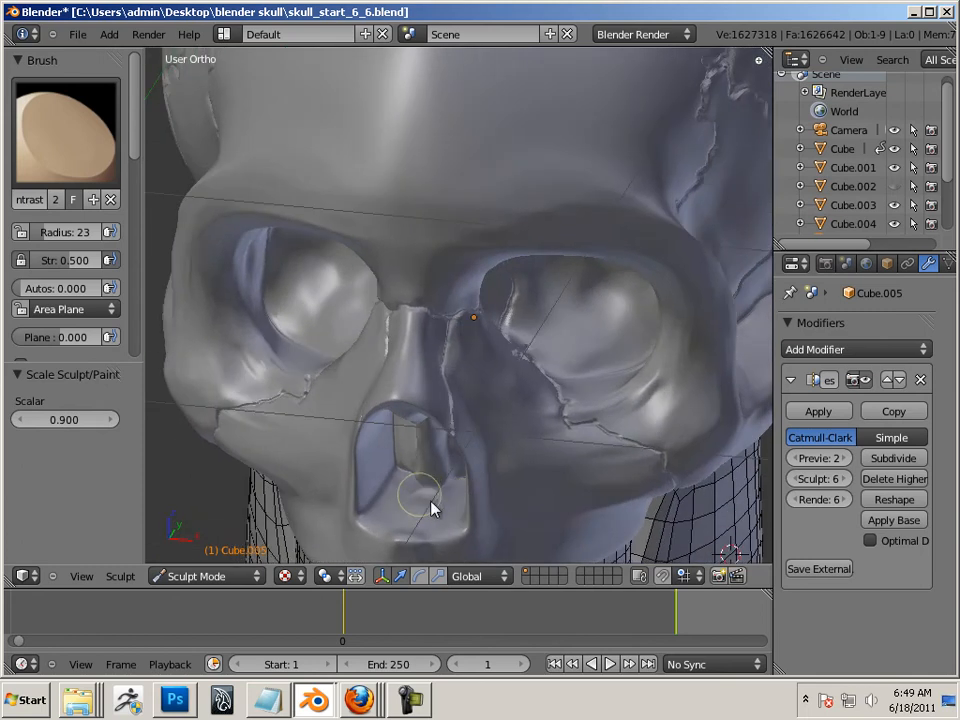
{"action": "middle_click_drag", "start_coordinate": [315, 467], "coordinate": [314, 385]}
{"action": "left_click", "coordinate": [17, 109]}
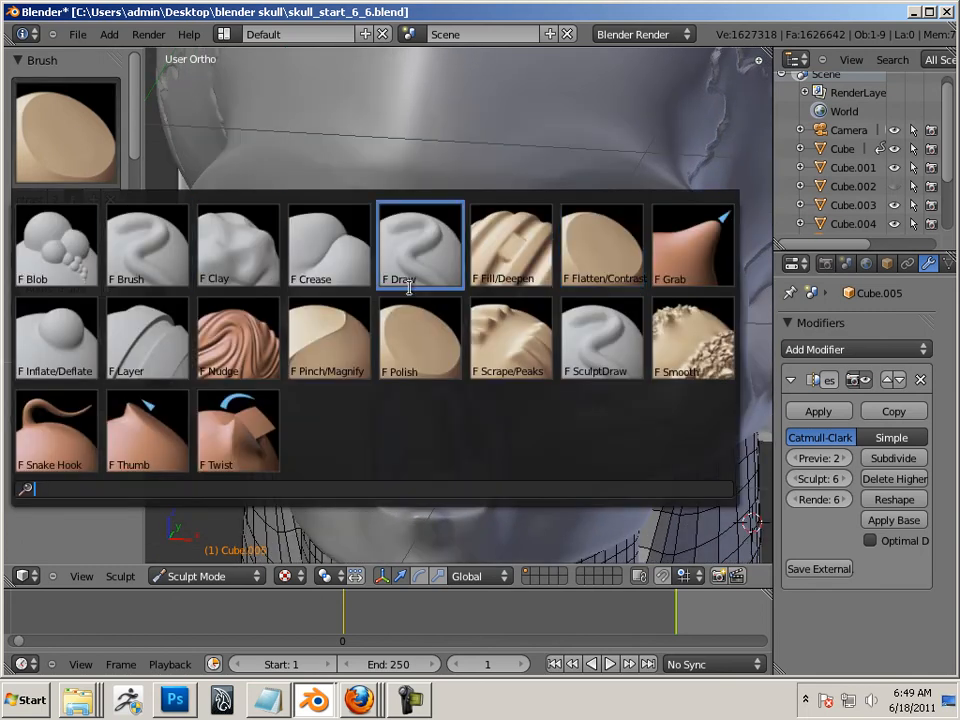
{"action": "left_click", "coordinate": [420, 245]}
{"action": "middle_click_drag", "start_coordinate": [416, 466], "coordinate": [390, 402]}
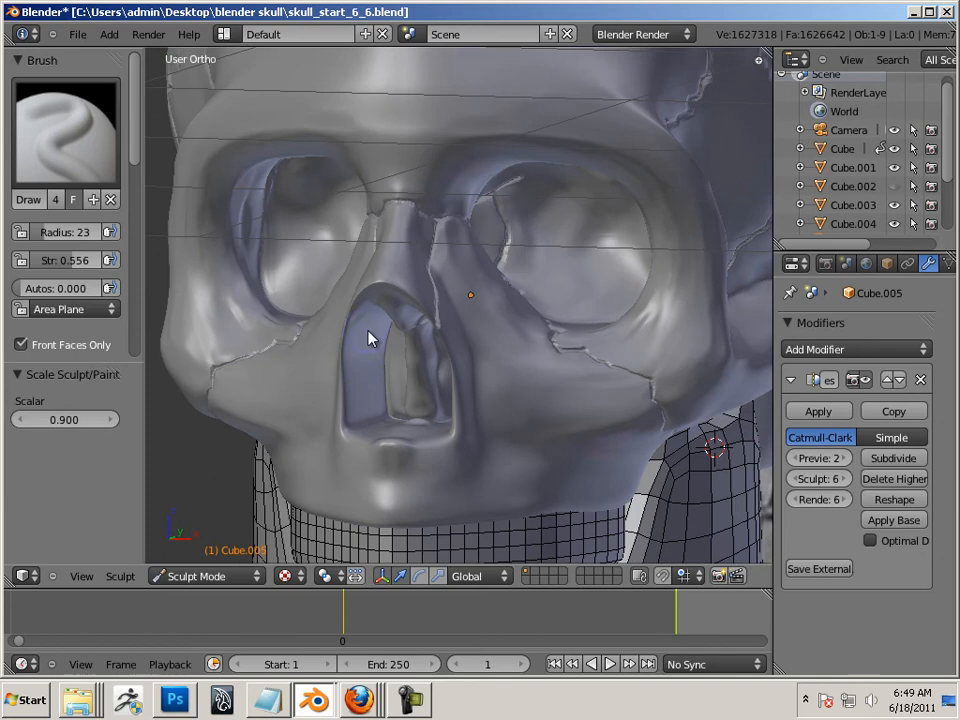
Try to carve the nasal cavity's inner wall with the Draw brush in Subtract mode at radius 39, and undo the stroke
{"action": "scroll", "coordinate": [135, 172], "scroll_direction": "down", "scroll_amount": 3}
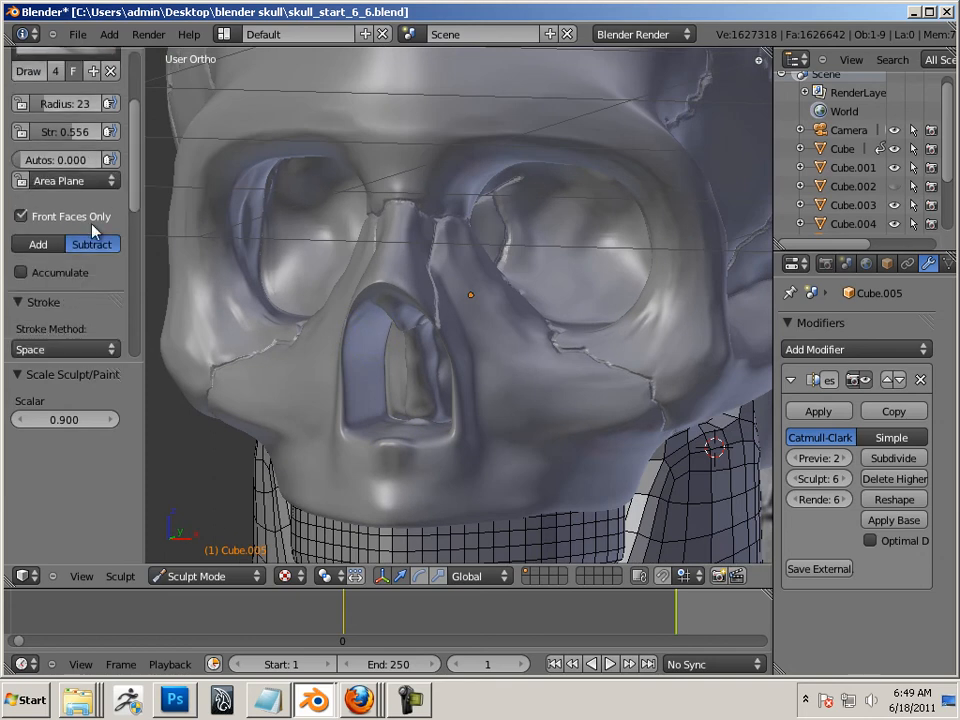
{"action": "key", "text": "bracketright"}
{"action": "key", "text": "bracketleft"}
{"action": "key", "text": "bracketright"}
{"action": "key", "text": "bracketright"}
{"action": "key", "text": "bracketright"}
{"action": "key", "text": "bracketright"}
{"action": "key", "text": "bracketright"}
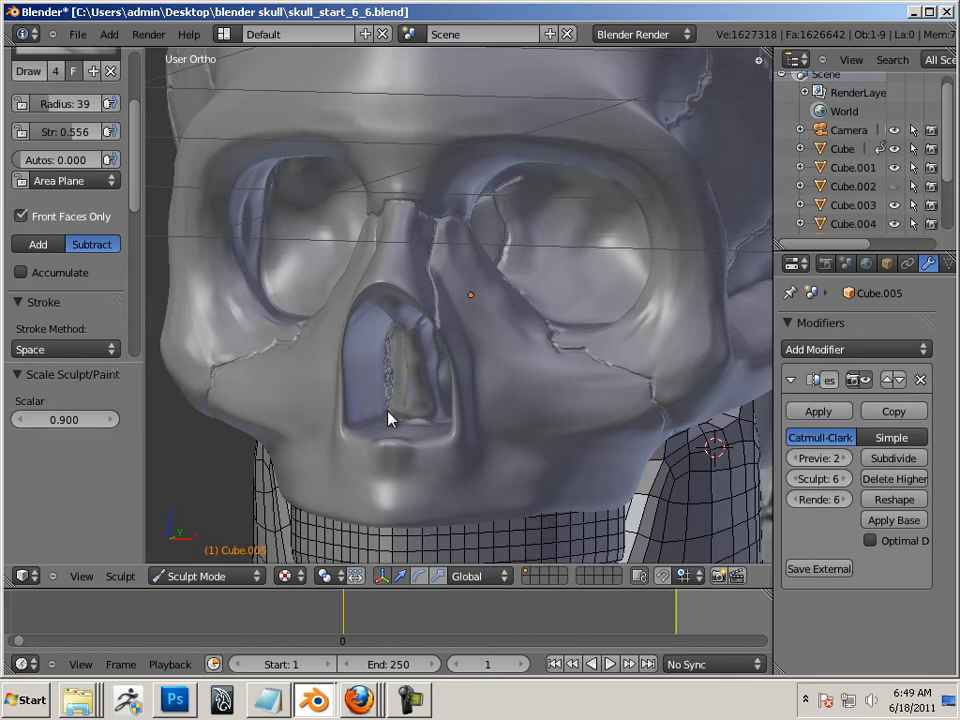
{"action": "key", "text": "ctrl+z"}
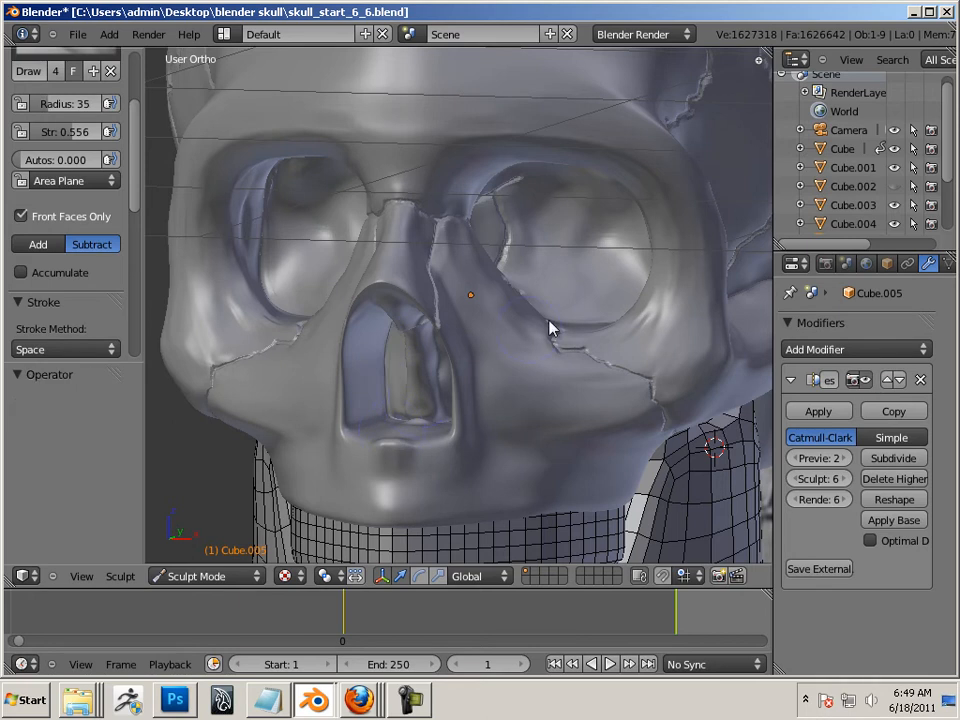
Lower the Multires sculpt level to 3 and set the Draw brush strength to 0.347
{"action": "left_click", "coordinate": [792, 479]}
{"action": "left_click", "coordinate": [792, 479]}
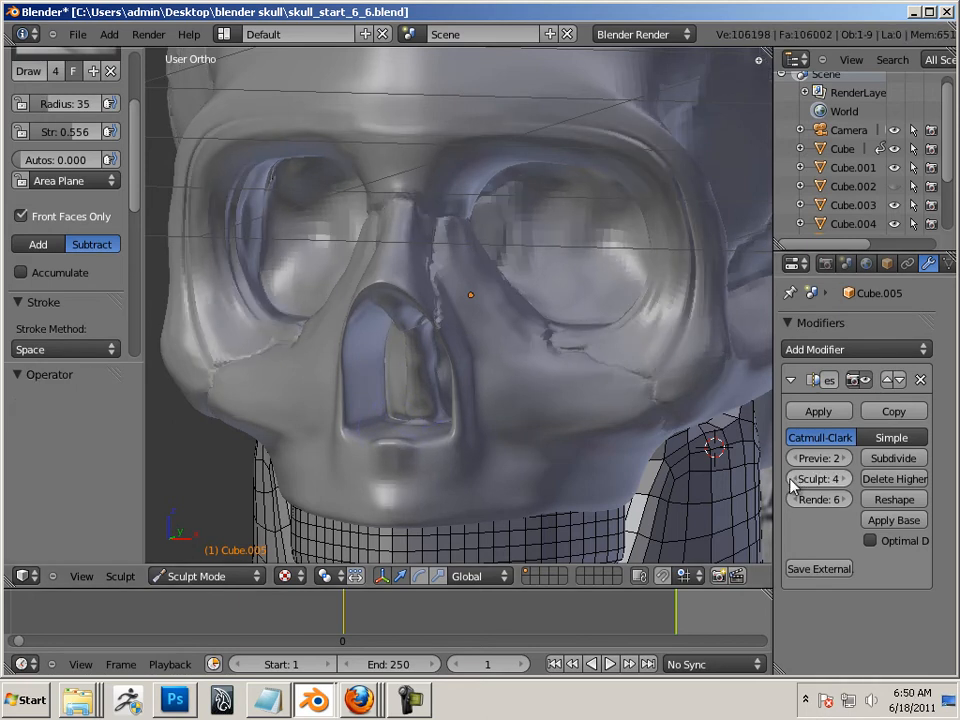
{"action": "left_click", "coordinate": [792, 479]}
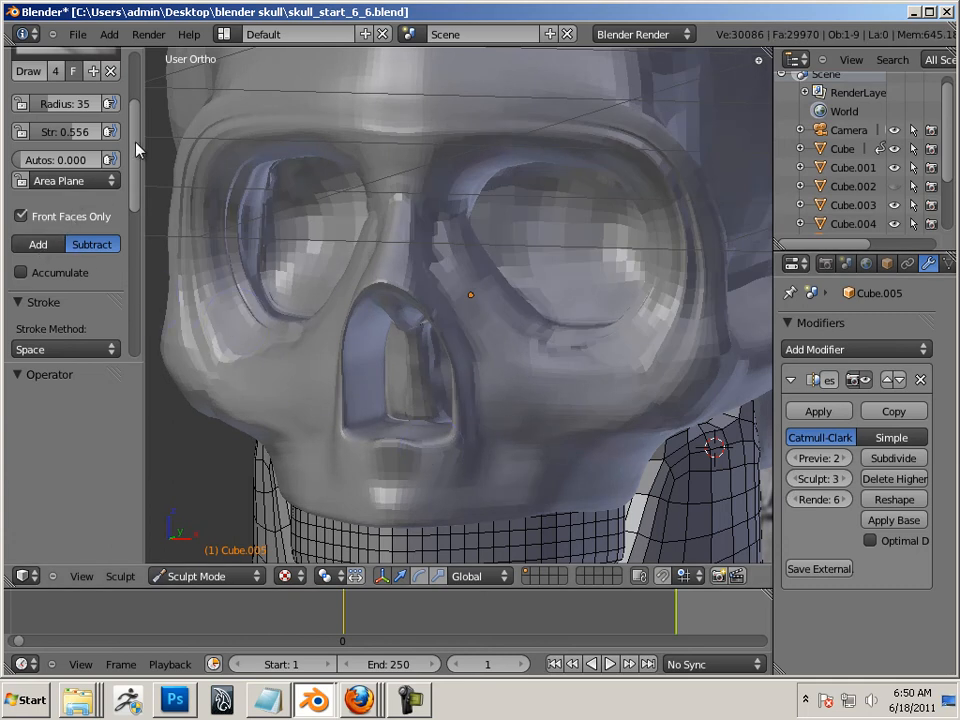
{"action": "scroll", "coordinate": [137, 125], "scroll_direction": "up", "scroll_amount": 3}
{"action": "scroll", "coordinate": [137, 130], "scroll_direction": "up", "scroll_amount": 2}
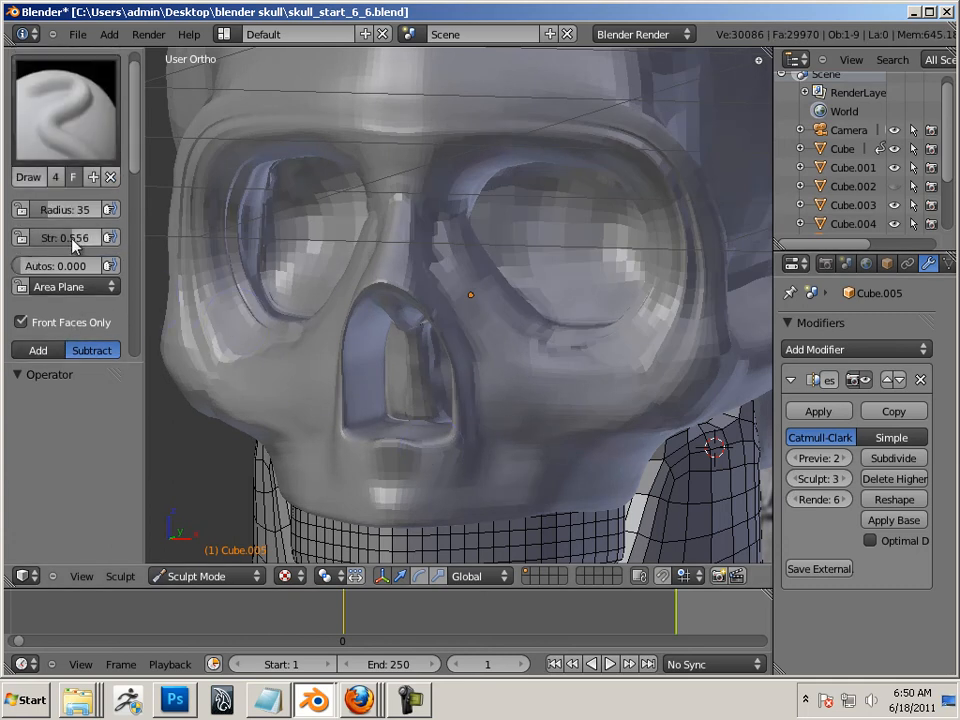
{"action": "left_click_drag", "start_coordinate": [63, 247], "coordinate": [59, 247]}
Carve into the side wall of the nasal cavity with the subtracting Draw brush at radius 35
{"action": "middle_click_drag", "start_coordinate": [380, 371], "coordinate": [362, 300]}
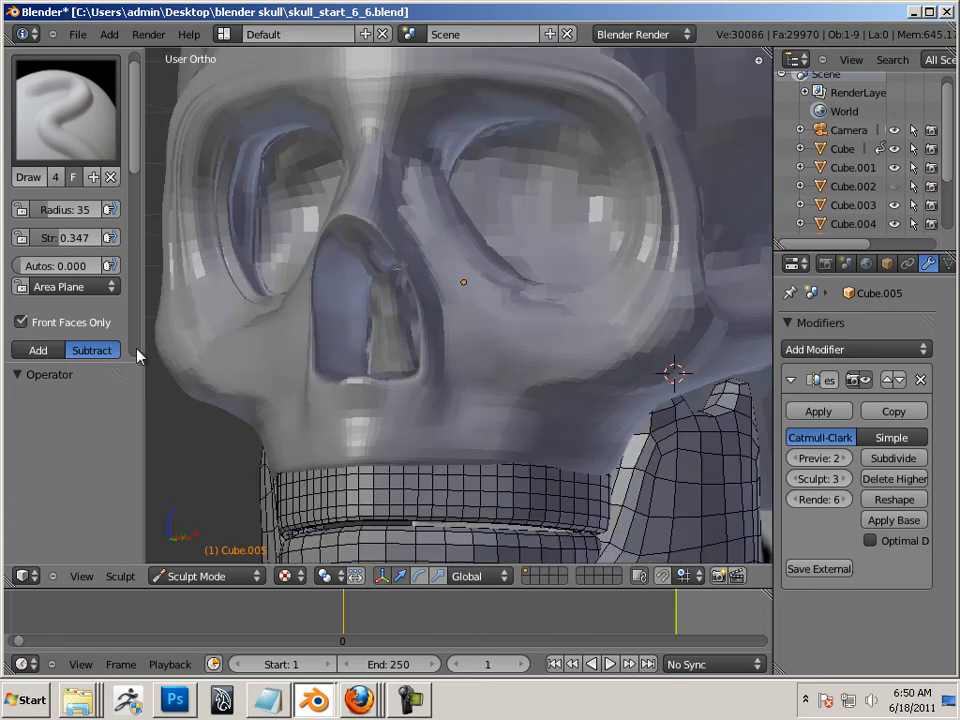
{"action": "middle_click_drag", "start_coordinate": [150, 446], "coordinate": [255, 319]}
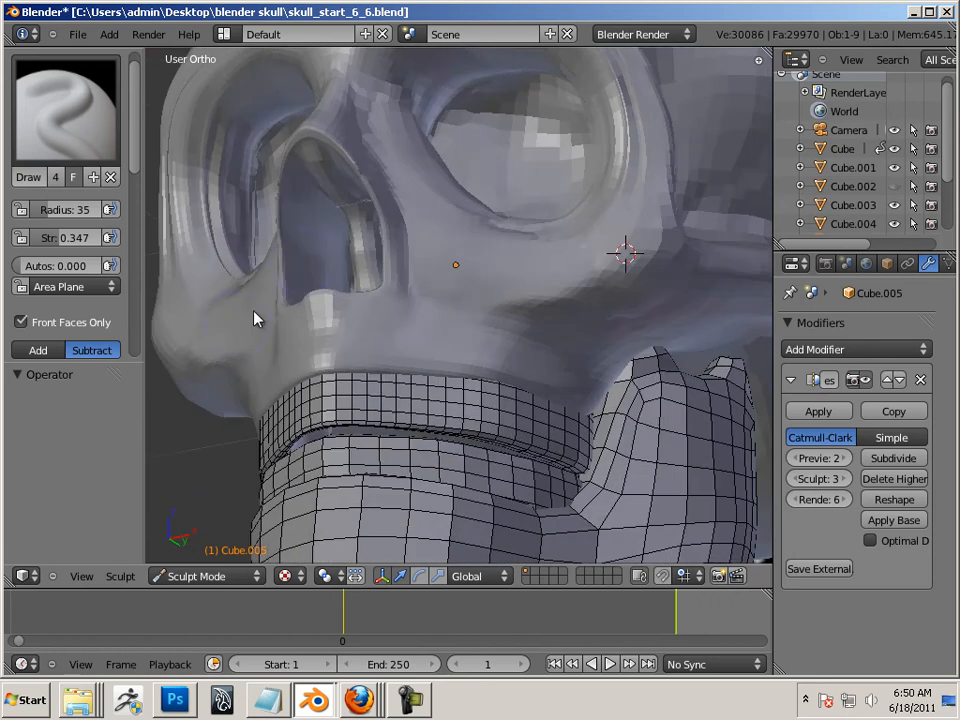
{"action": "key", "text": "bracketleft"}
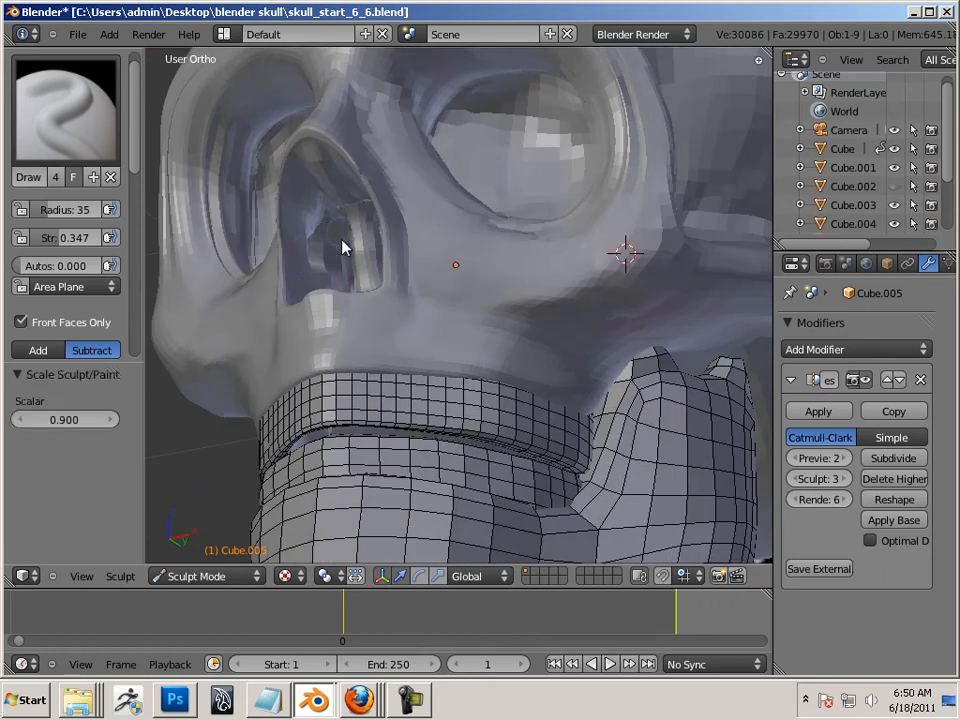
Reduce the Draw brush radius to 16 and hollow out the nasal cavity on either side of the septum
{"action": "key", "text": "f"}
{"action": "left_click", "coordinate": [311, 200]}
{"action": "mouse_move", "coordinate": [185, 375]}
{"action": "middle_mouse_down"}
{"action": "mouse_move", "coordinate": [232, 483]}
{"action": "mouse_move", "coordinate": [289, 505]}
{"action": "mouse_move", "coordinate": [589, 362]}
{"action": "mouse_move", "coordinate": [583, 369]}
{"action": "mouse_move", "coordinate": [516, 364]}
{"action": "mouse_move", "coordinate": [529, 251]}
{"action": "middle_mouse_up"}
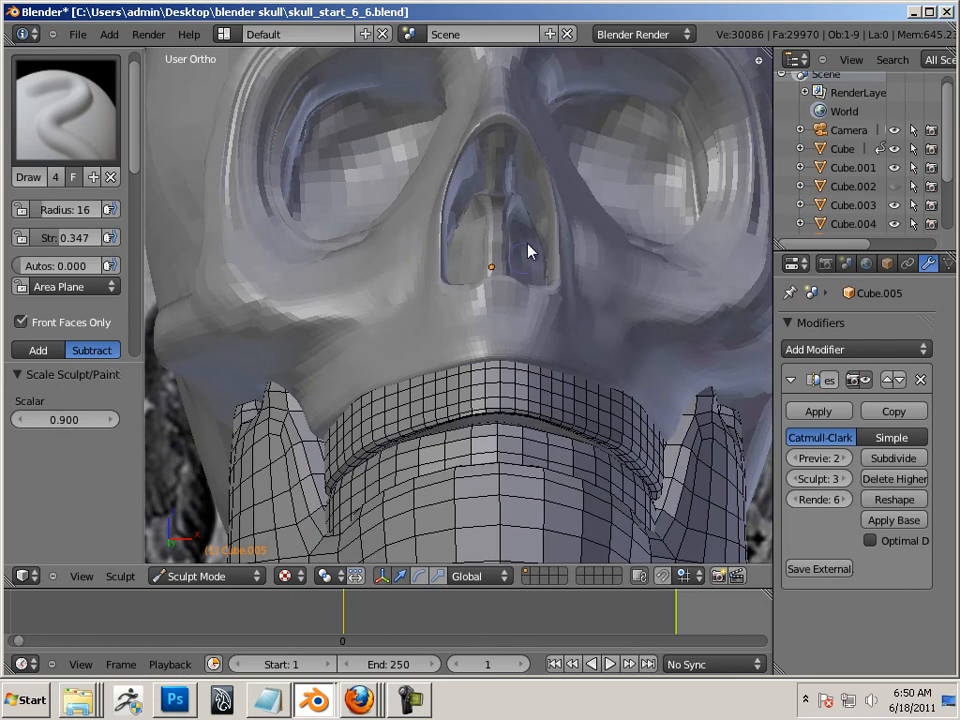
{"action": "mouse_move", "coordinate": [528, 244]}
{"action": "left_mouse_down"}
{"action": "mouse_move", "coordinate": [531, 235]}
{"action": "mouse_move", "coordinate": [543, 260]}
{"action": "mouse_move", "coordinate": [527, 265]}
{"action": "mouse_move", "coordinate": [512, 218]}
{"action": "mouse_move", "coordinate": [534, 268]}
{"action": "left_mouse_up"}
{"action": "mouse_move", "coordinate": [534, 268]}
{"action": "middle_mouse_down"}
{"action": "mouse_move", "coordinate": [474, 326]}
{"action": "mouse_move", "coordinate": [478, 432]}
{"action": "middle_mouse_up"}
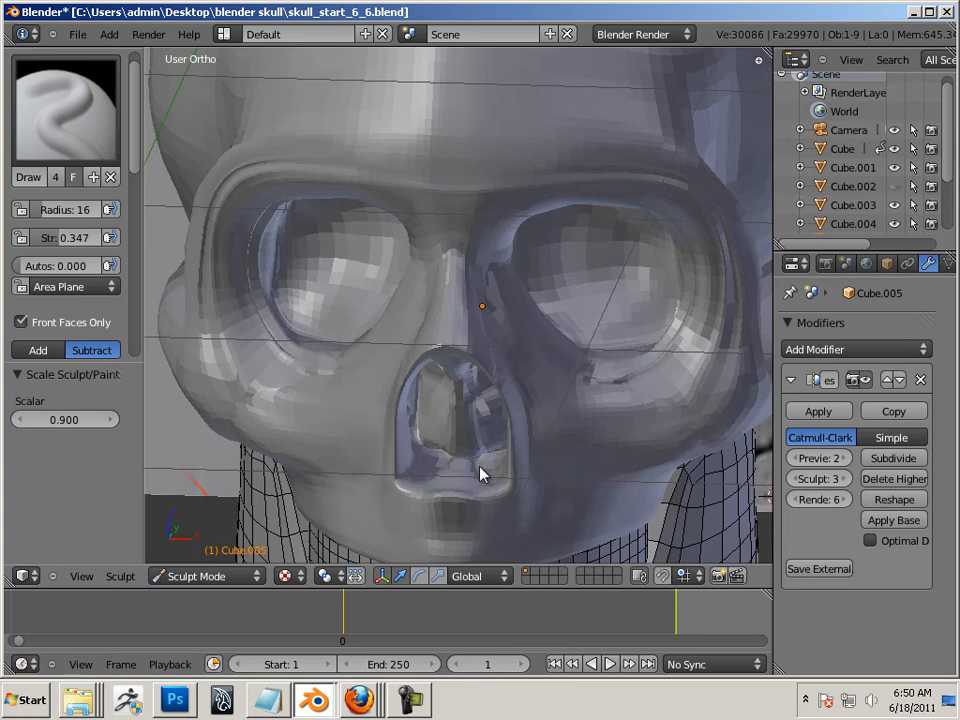
{"action": "mouse_move", "coordinate": [491, 452]}
{"action": "middle_mouse_down"}
{"action": "mouse_move", "coordinate": [467, 461]}
{"action": "mouse_move", "coordinate": [478, 442]}
{"action": "middle_mouse_up"}
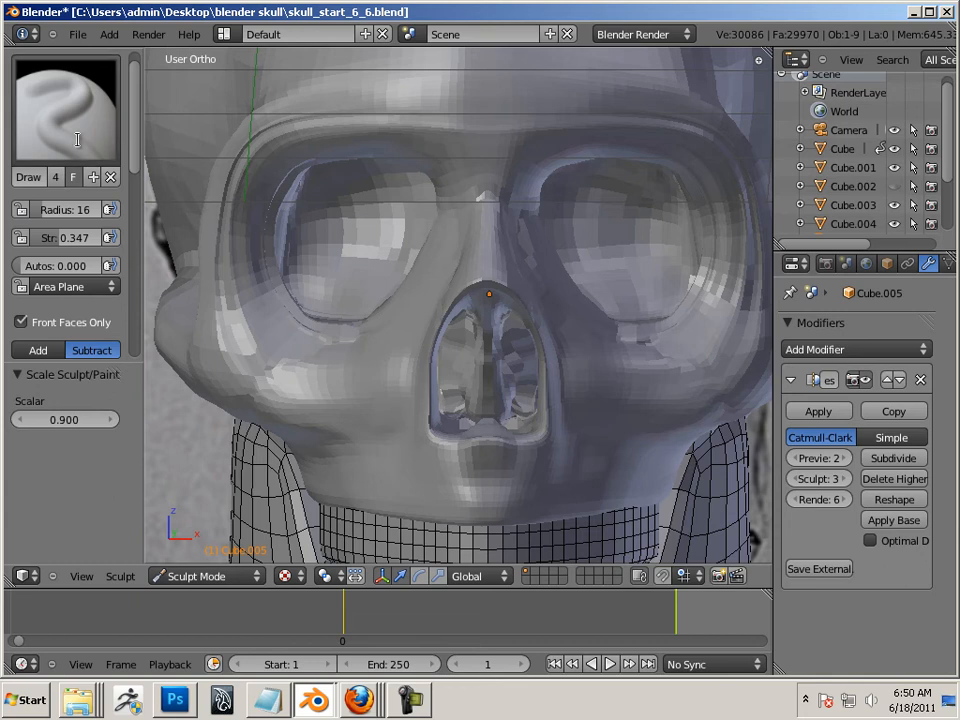
Switch to the Smooth brush and smooth the carved walls and floor inside the nasal cavity
{"action": "left_click", "coordinate": [65, 105]}
{"action": "left_click", "coordinate": [693, 315]}
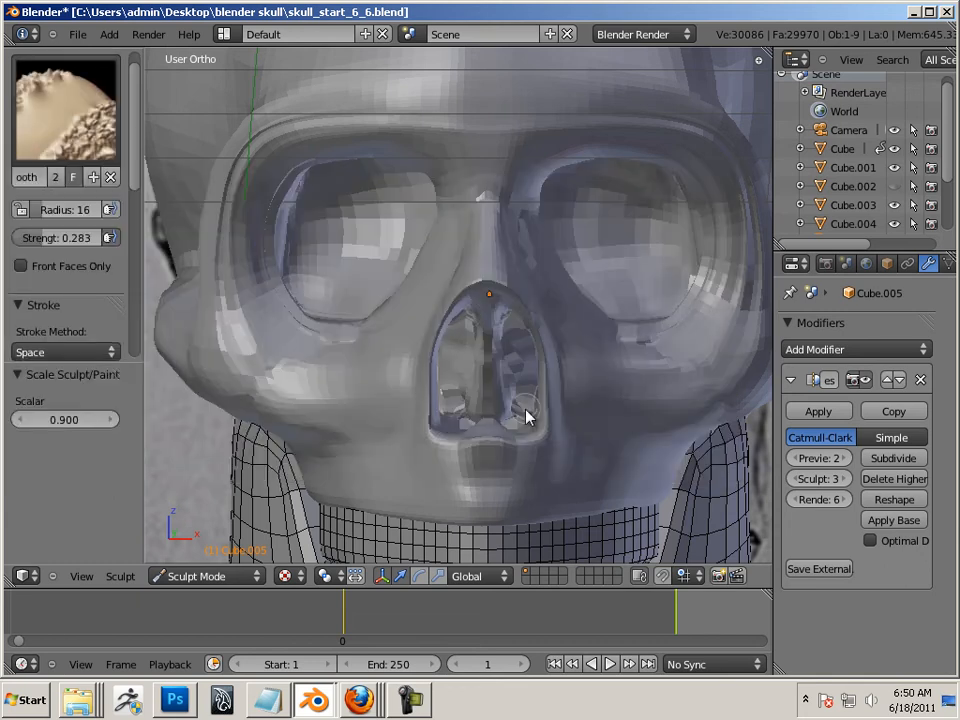
{"action": "left_click_drag", "start_coordinate": [525, 414], "coordinate": [512, 334]}
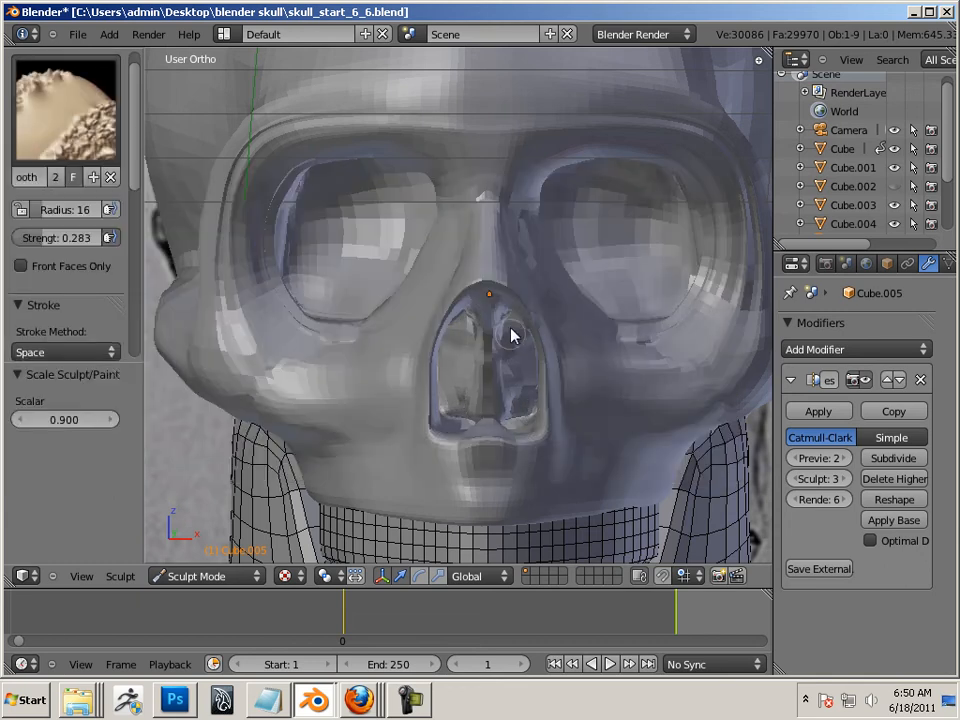
{"action": "middle_click_drag", "start_coordinate": [519, 407], "coordinate": [516, 476]}
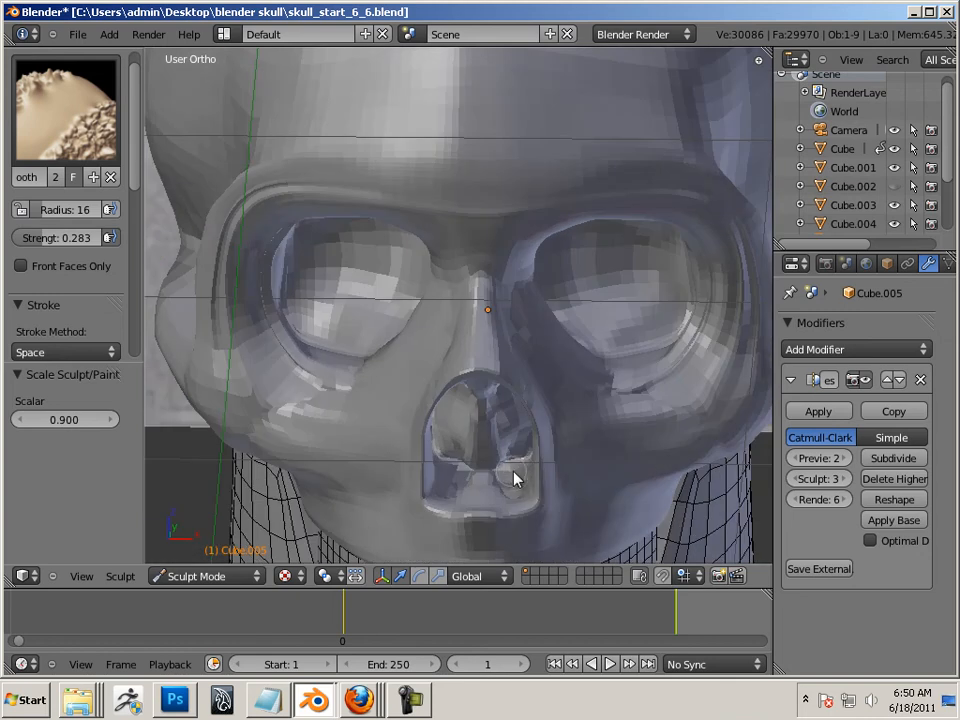
{"action": "mouse_move", "coordinate": [525, 481]}
{"action": "left_mouse_down"}
{"action": "mouse_move", "coordinate": [512, 492]}
{"action": "mouse_move", "coordinate": [519, 412]}
{"action": "left_mouse_up"}
Smooth the remaining rough areas around the septum, side walls and floor of the nasal cavity from both sides
{"action": "middle_click_drag", "start_coordinate": [516, 424], "coordinate": [595, 345]}
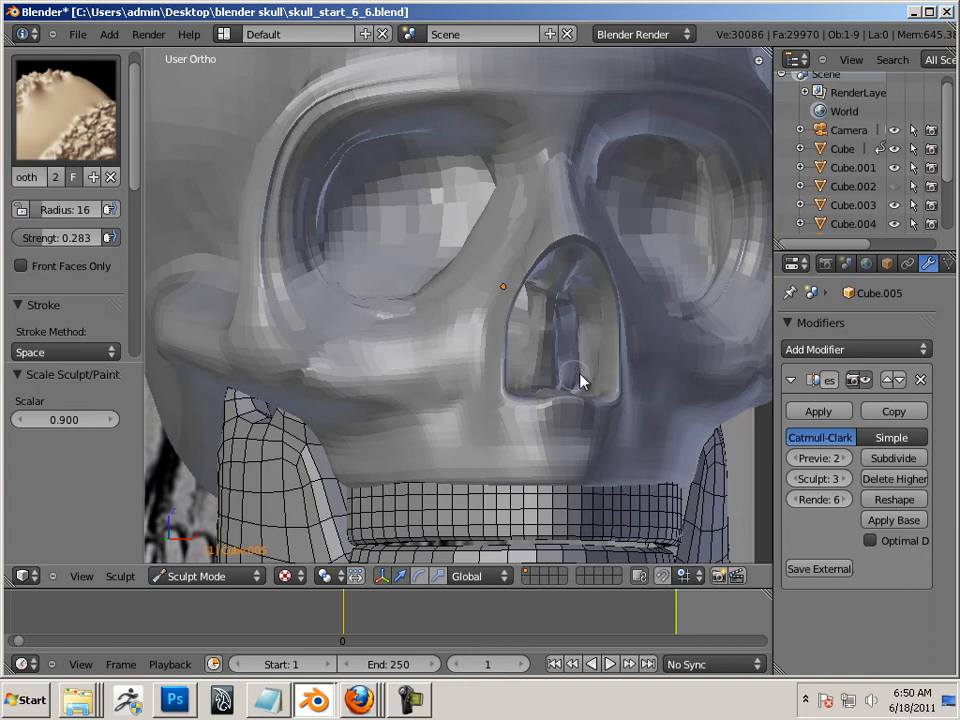
{"action": "middle_click_drag", "start_coordinate": [591, 358], "coordinate": [422, 364]}
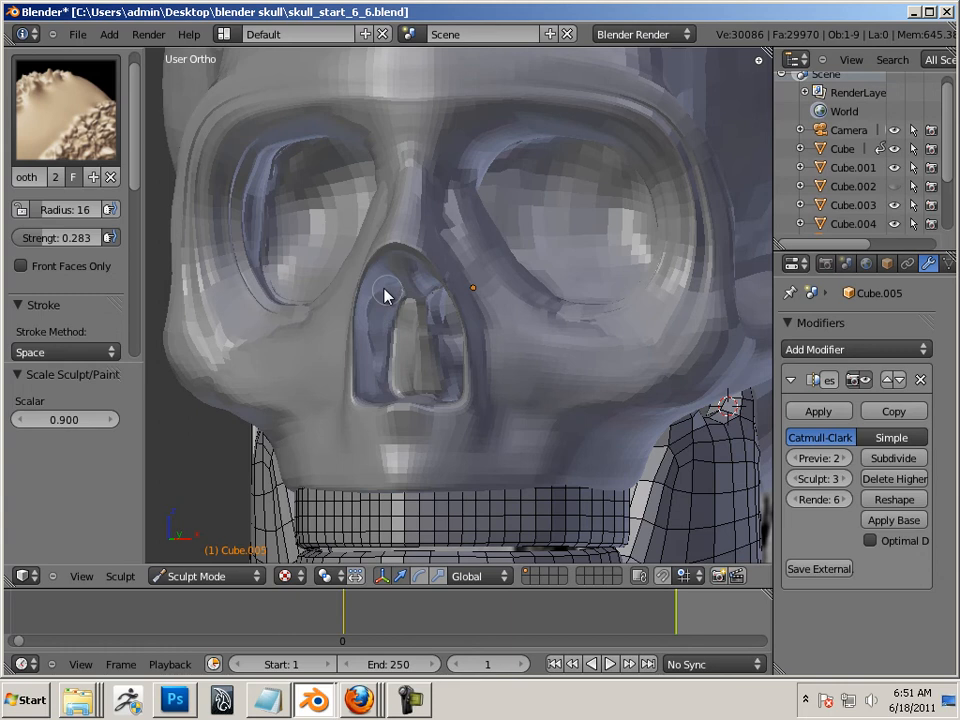
{"action": "middle_click_drag", "start_coordinate": [390, 317], "coordinate": [516, 336]}
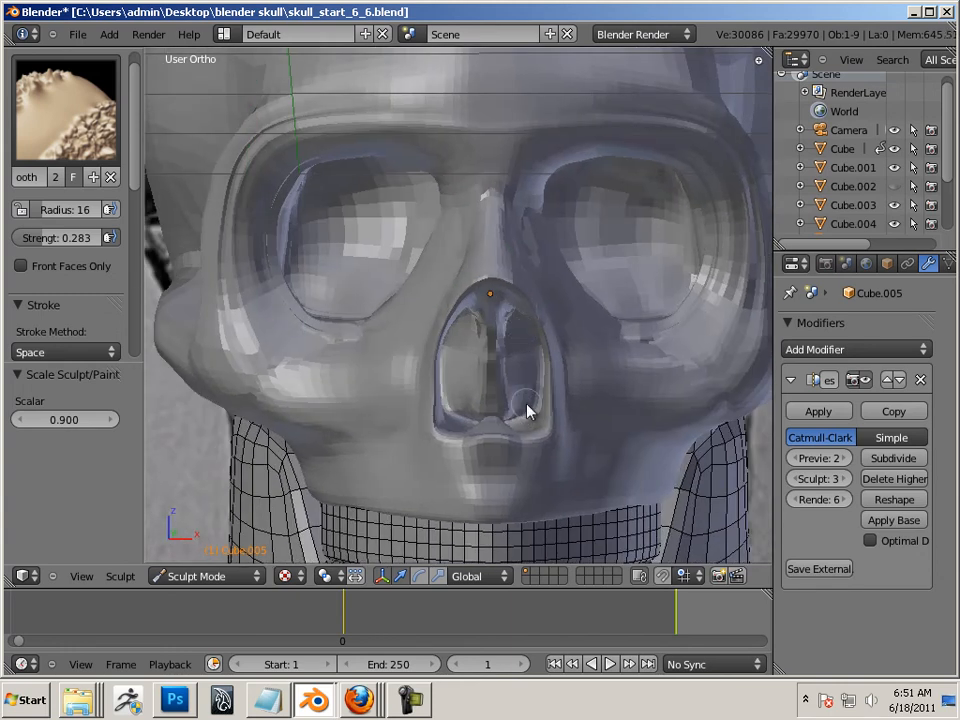
{"action": "middle_click_drag", "start_coordinate": [527, 407], "coordinate": [514, 489]}
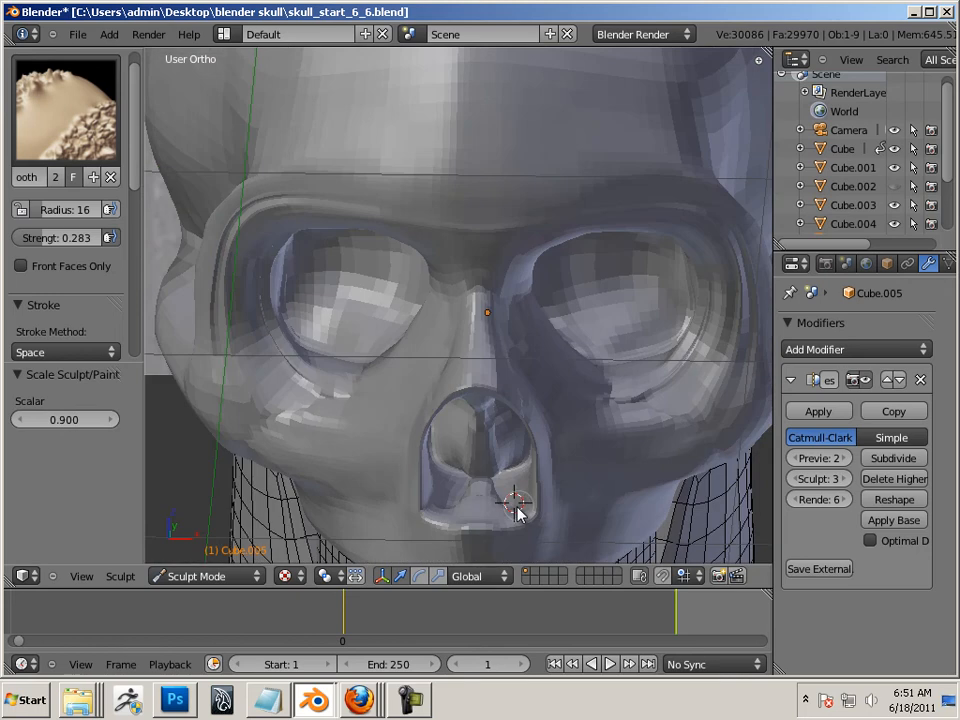
{"action": "left_click", "coordinate": [434, 482]}
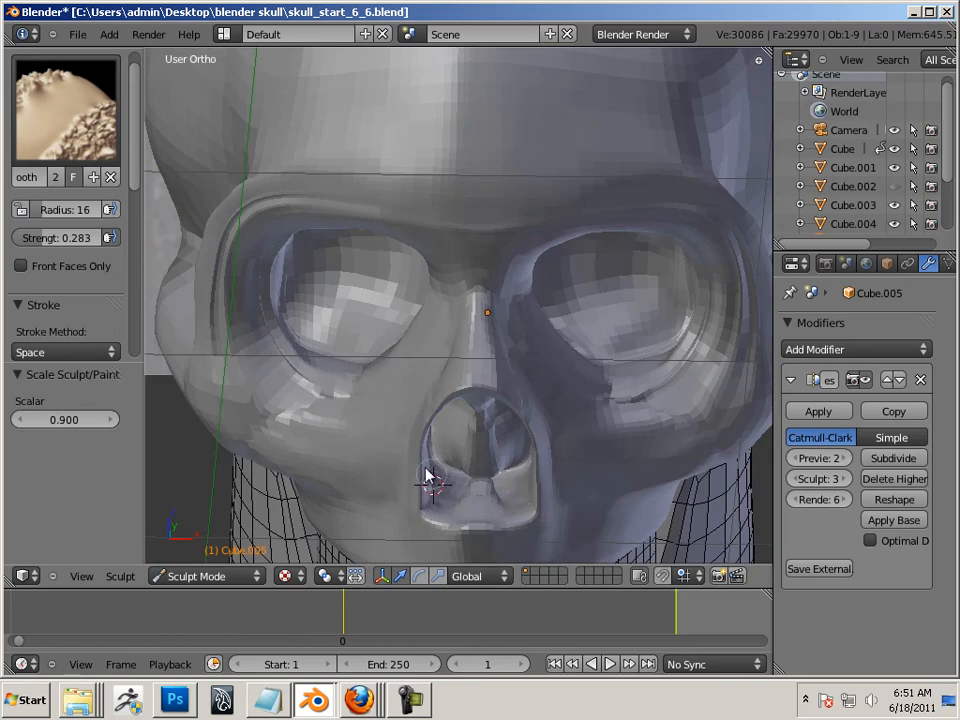
{"action": "scroll", "coordinate": [553, 418], "scroll_direction": "down", "scroll_amount": 7}
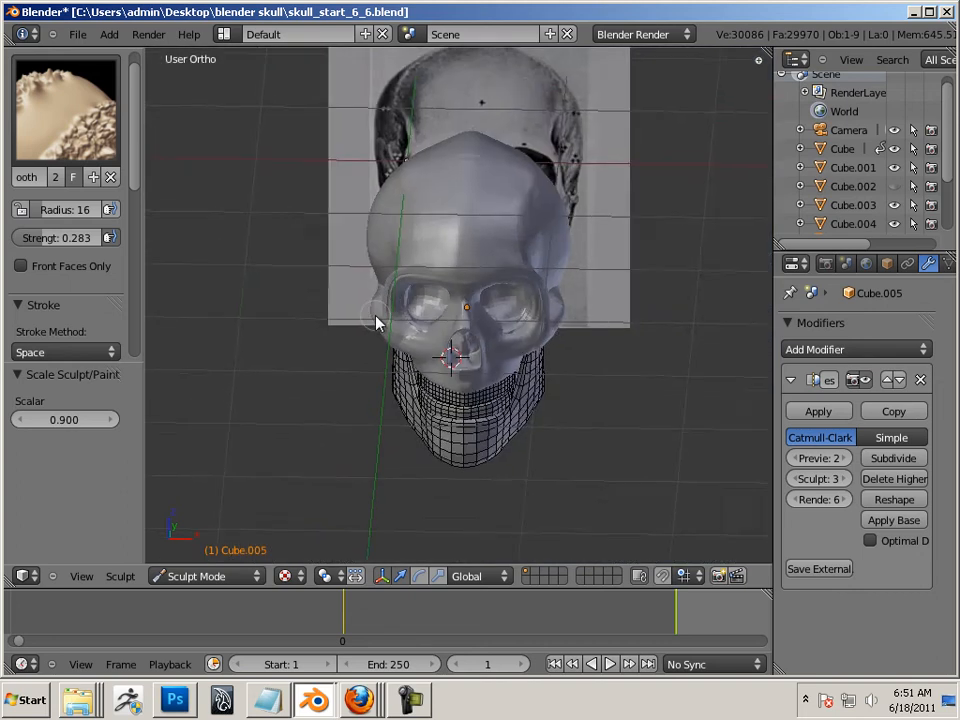
Raise the Multires modifier's sculpt level to 6 while checking the eye sockets and nasal cavity from the front
{"action": "scroll", "coordinate": [603, 486], "scroll_direction": "up", "scroll_amount": 4}
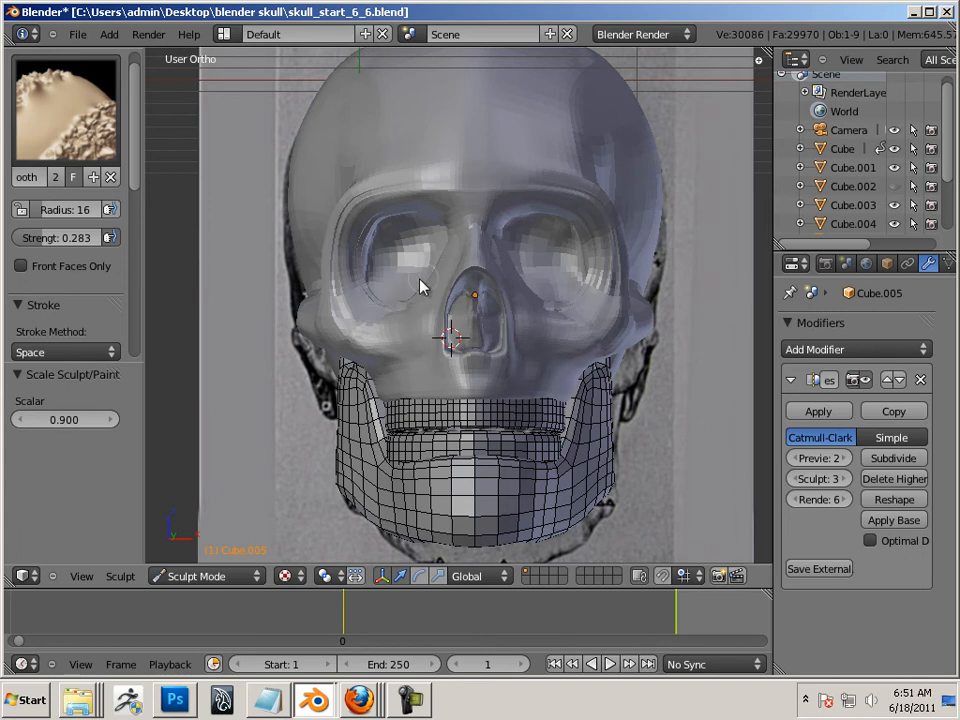
{"action": "middle_click_drag", "start_coordinate": [726, 334], "coordinate": [658, 371]}
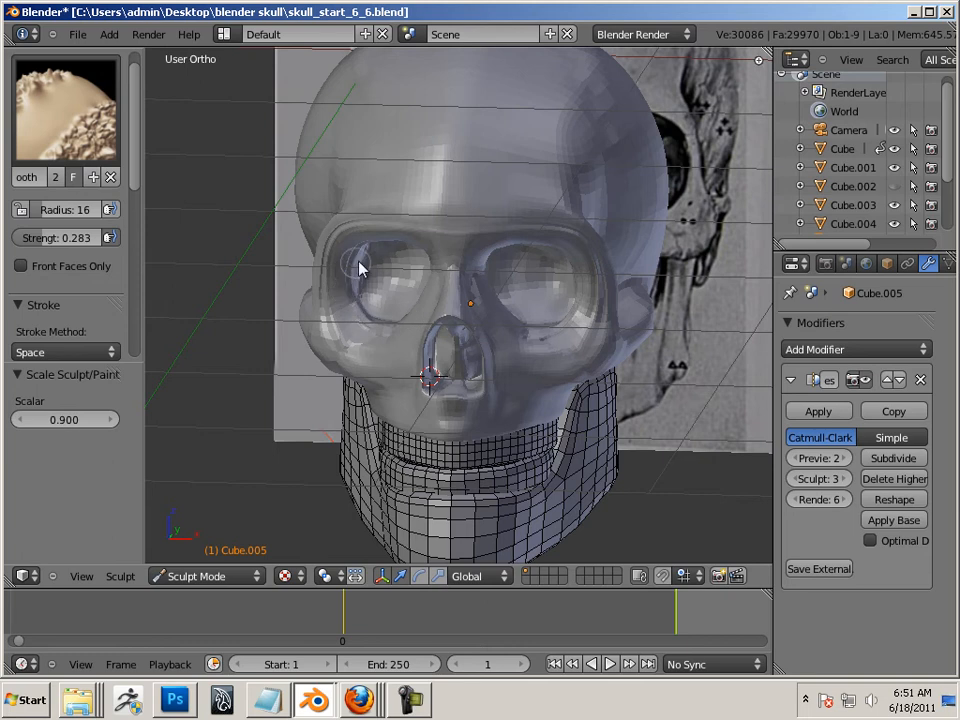
{"action": "middle_click_drag", "start_coordinate": [336, 332], "coordinate": [253, 412]}
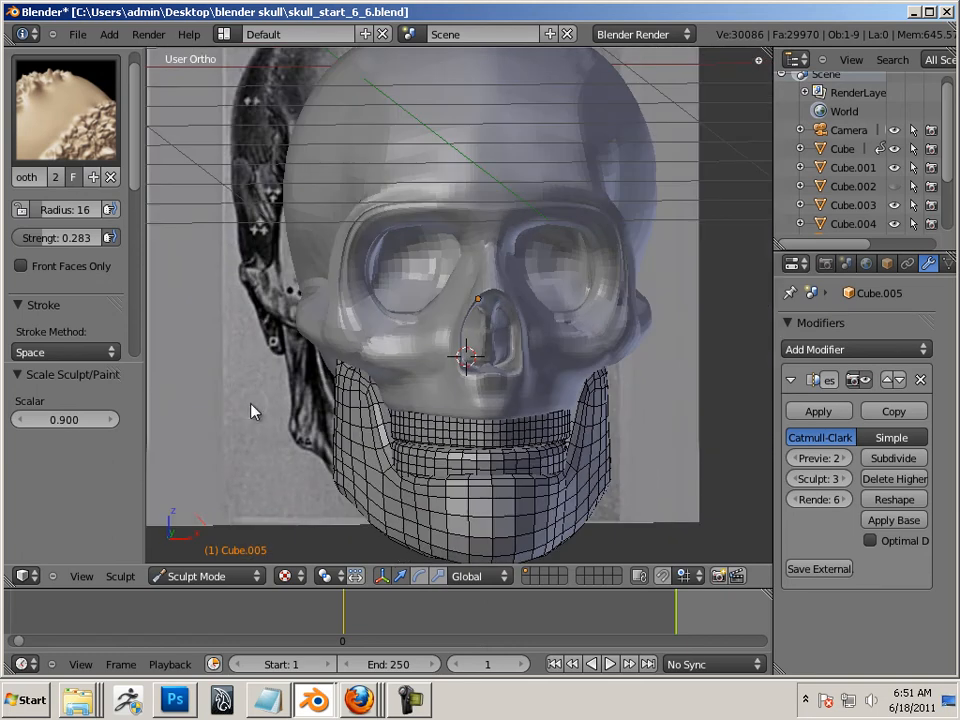
{"action": "scroll", "coordinate": [232, 268], "scroll_direction": "up", "scroll_amount": 5}
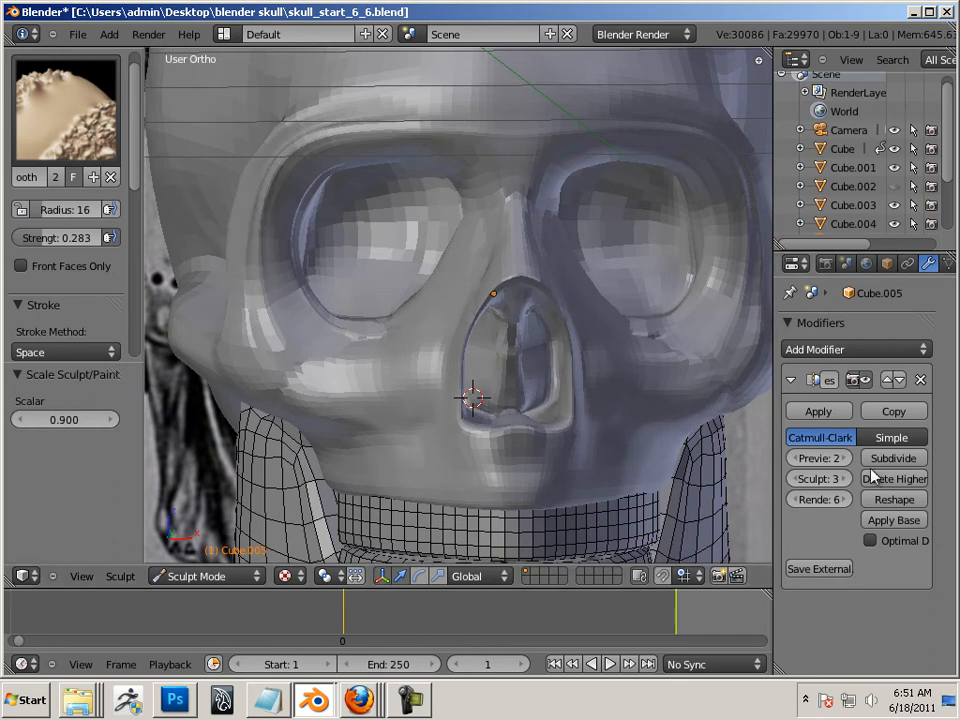
{"action": "left_click", "coordinate": [843, 481]}
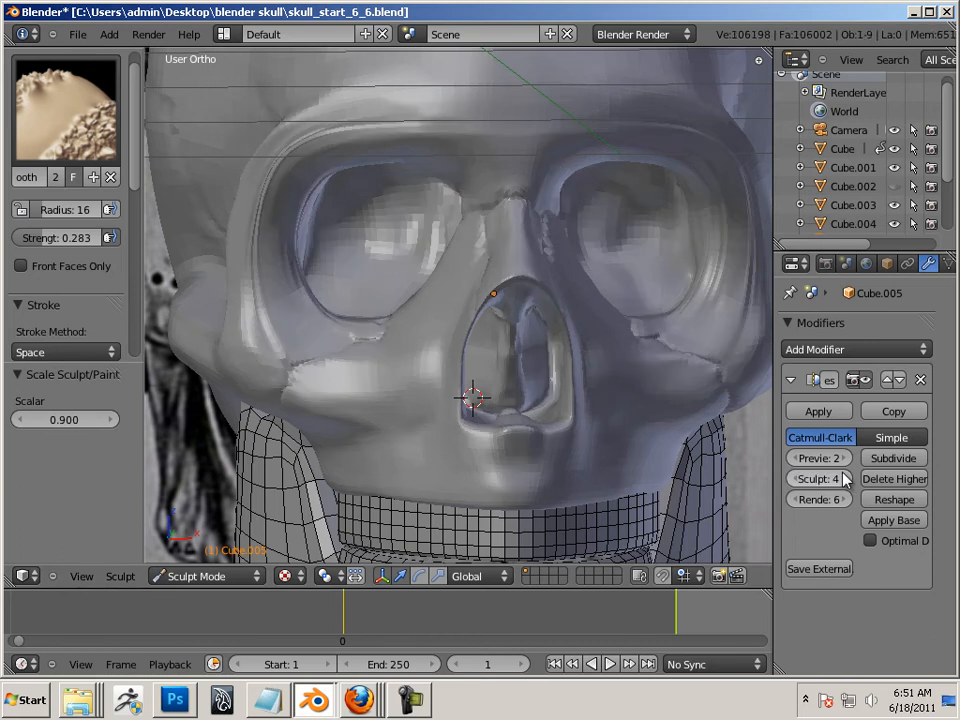
{"action": "left_click", "coordinate": [843, 481]}
{"action": "left_click", "coordinate": [842, 481]}
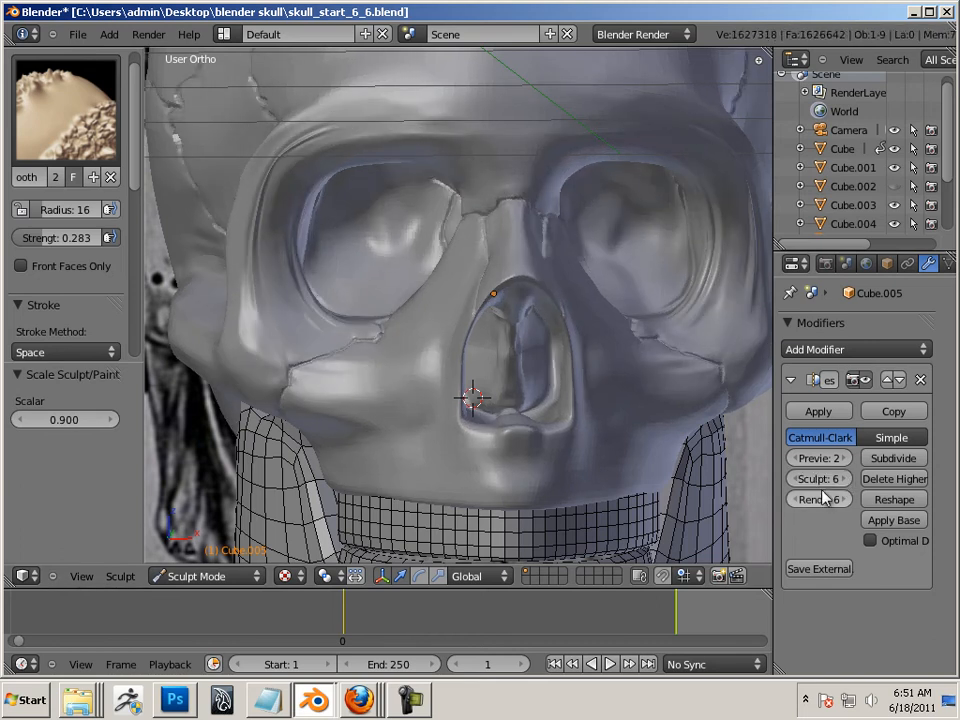
Switch to the Flatten/Contrast brush at radius 16 and flatten the outer rim of the eye socket
{"action": "mouse_move", "coordinate": [727, 501]}
{"action": "middle_mouse_down"}
{"action": "mouse_move", "coordinate": [668, 522]}
{"action": "mouse_move", "coordinate": [705, 522]}
{"action": "mouse_move", "coordinate": [698, 518]}
{"action": "middle_mouse_up"}
{"action": "left_click", "coordinate": [64, 110]}
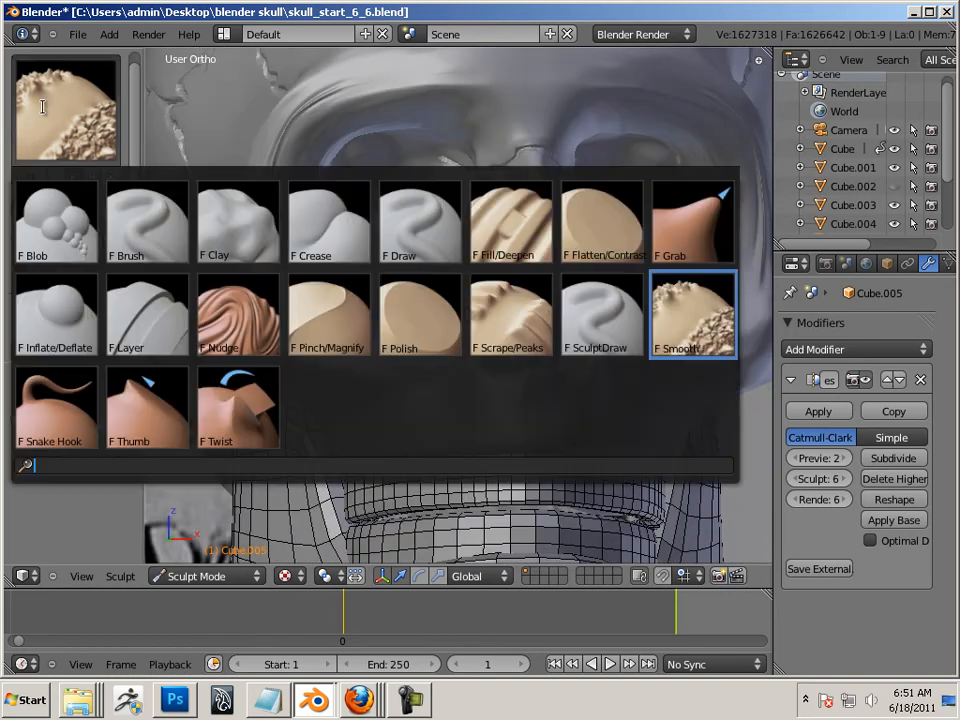
{"action": "left_click", "coordinate": [593, 256]}
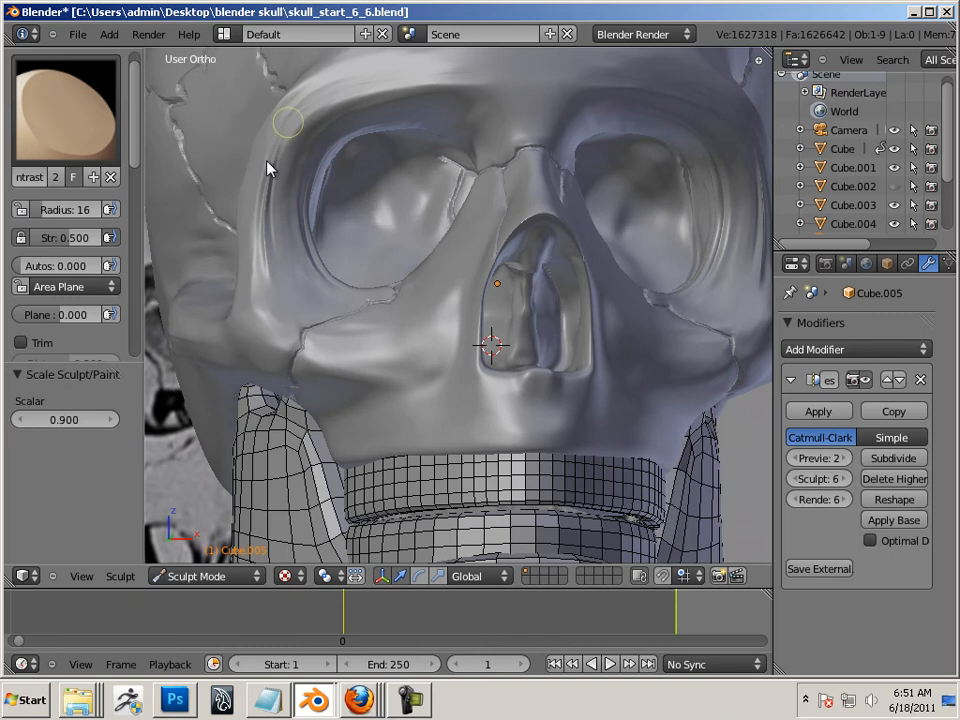
{"action": "left_click_drag", "start_coordinate": [270, 166], "coordinate": [269, 243]}
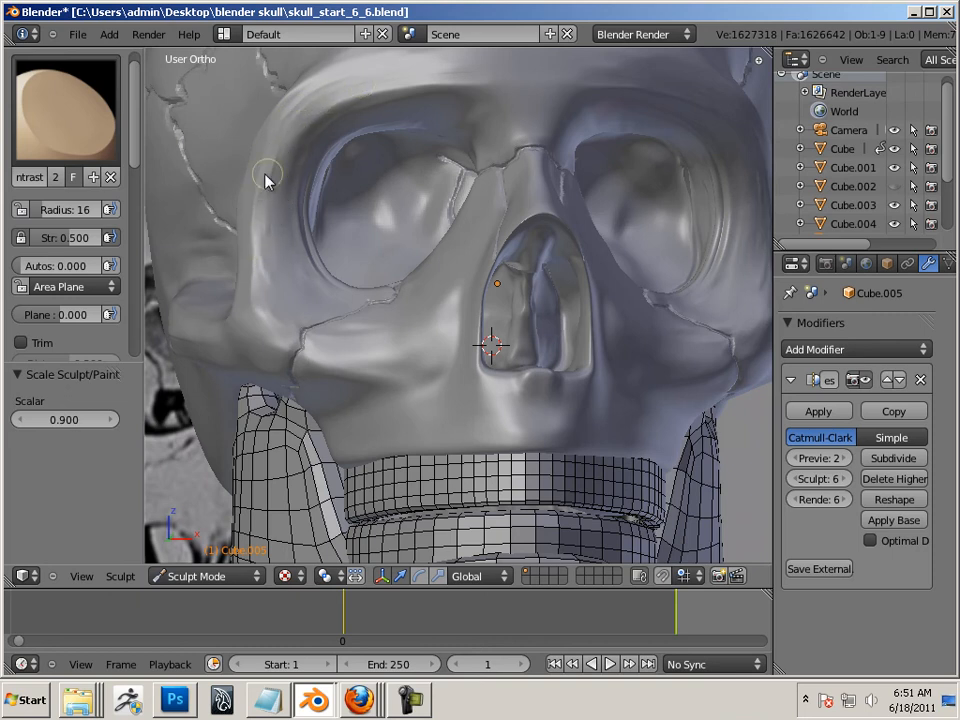
Enlarge the Flatten/Contrast brush radius to 28 and flatten the side of the eye socket's outer rim above the cheekbone
{"action": "mouse_move", "coordinate": [371, 336]}
{"action": "middle_mouse_down"}
{"action": "mouse_move", "coordinate": [414, 349]}
{"action": "mouse_move", "coordinate": [465, 328]}
{"action": "mouse_move", "coordinate": [458, 157]}
{"action": "mouse_move", "coordinate": [508, 272]}
{"action": "mouse_move", "coordinate": [553, 272]}
{"action": "mouse_move", "coordinate": [568, 250]}
{"action": "middle_mouse_up"}
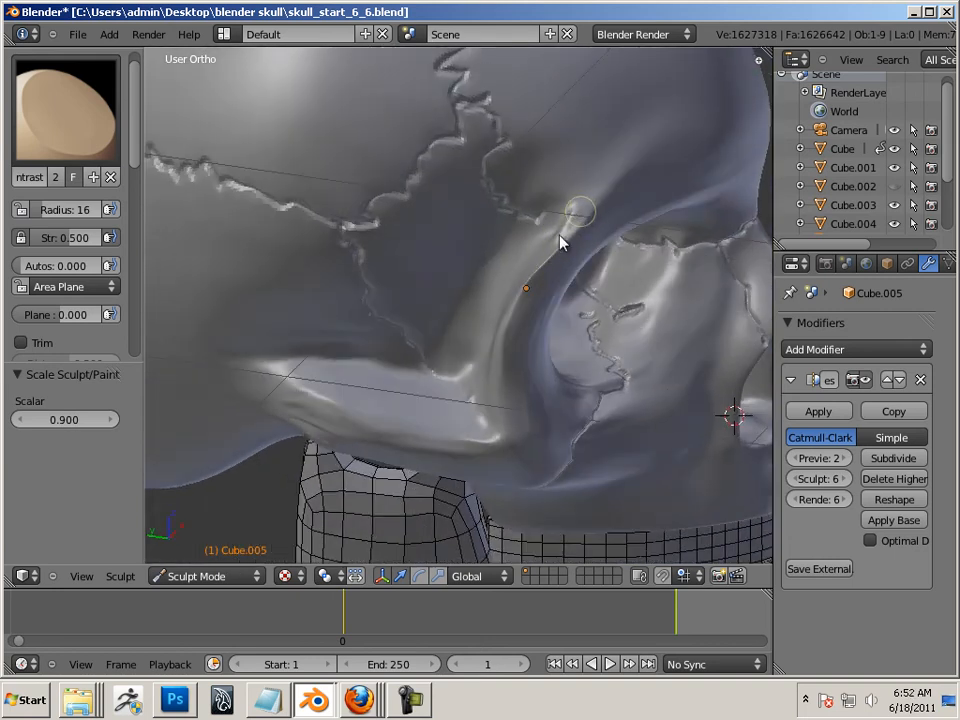
{"action": "key", "text": "bracketright"}
{"action": "key", "text": "bracketright"}
{"action": "key", "text": "bracketright"}
{"action": "key", "text": "bracketright"}
{"action": "key", "text": "bracketright"}
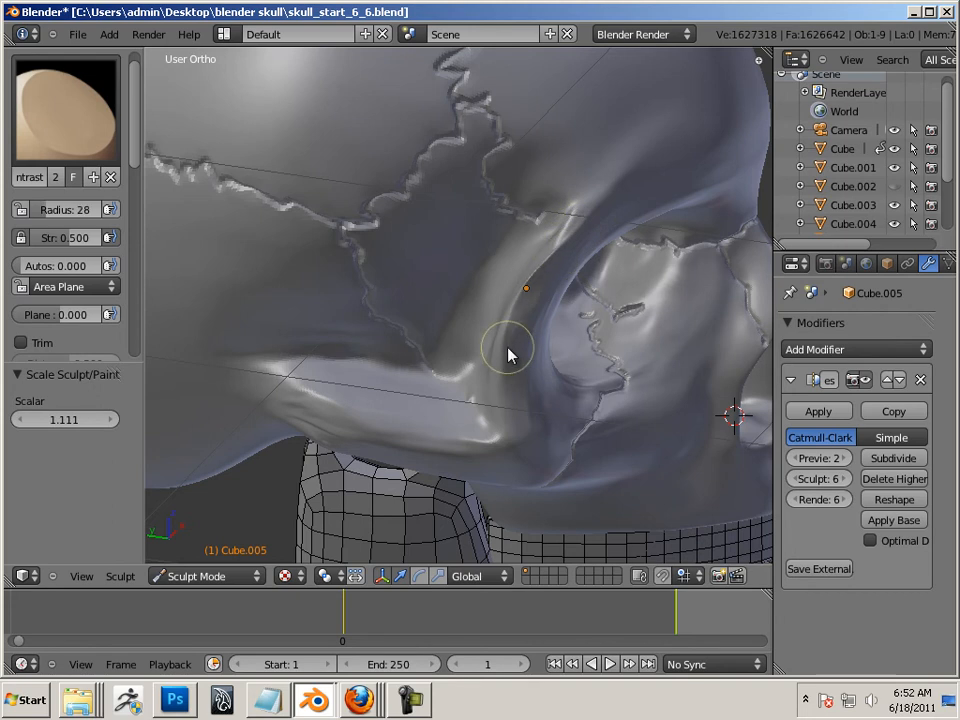
{"action": "left_click_drag", "start_coordinate": [507, 370], "coordinate": [510, 376]}
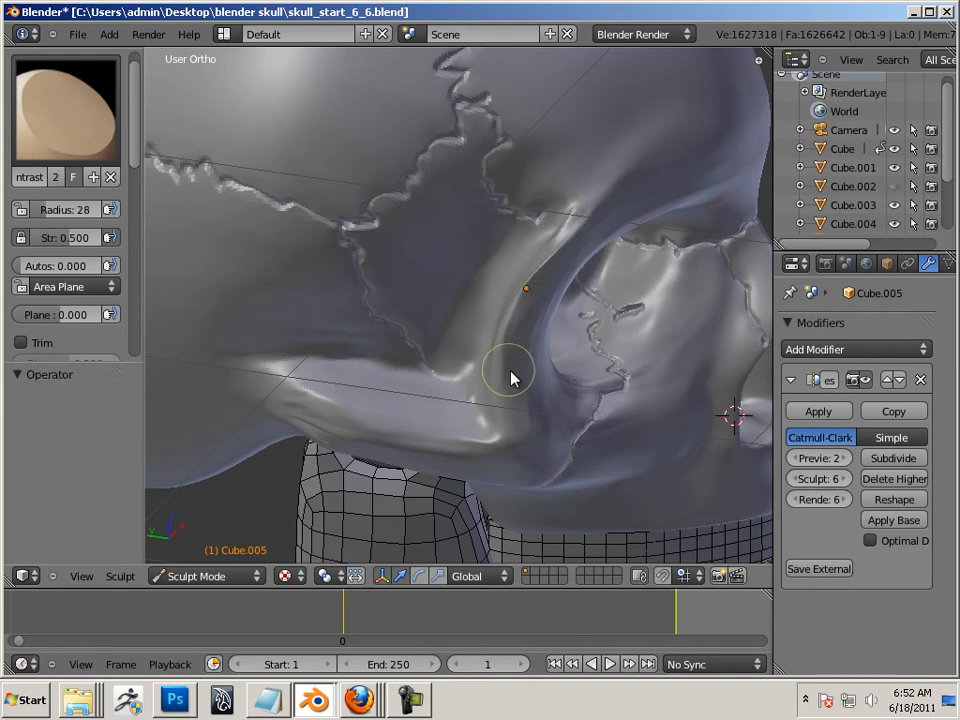
Switch to the Inflate/Deflate brush and thicken the outer rim of the eye socket at radius 55
{"action": "left_click", "coordinate": [65, 108]}
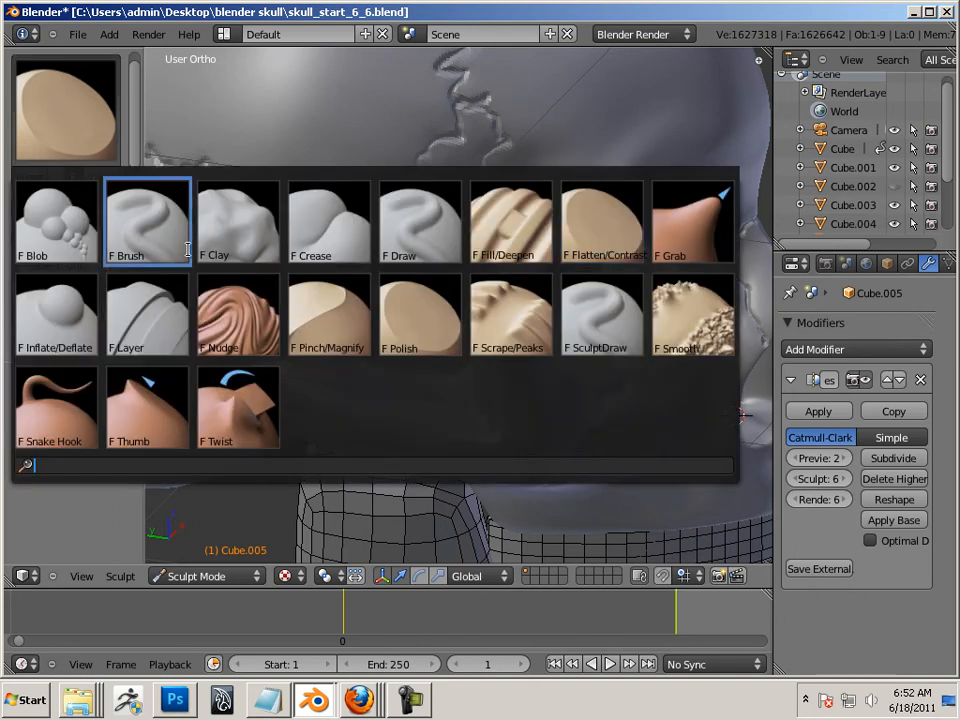
{"action": "left_click", "coordinate": [60, 328]}
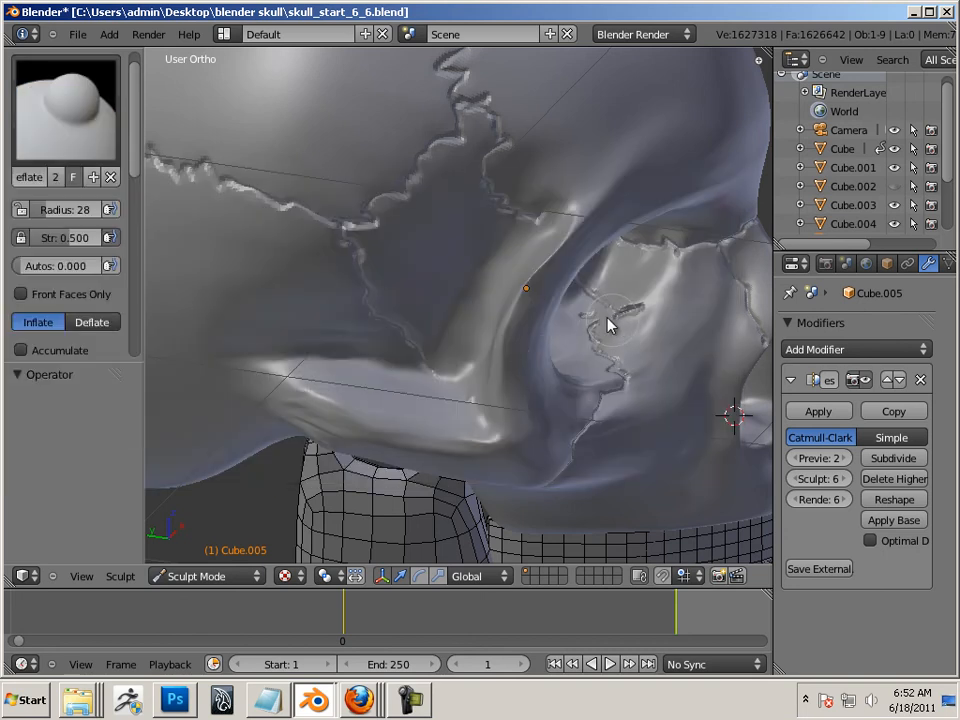
{"action": "mouse_move", "coordinate": [611, 326]}
{"action": "middle_mouse_down"}
{"action": "mouse_move", "coordinate": [585, 311]}
{"action": "mouse_move", "coordinate": [575, 170]}
{"action": "mouse_move", "coordinate": [557, 279]}
{"action": "mouse_move", "coordinate": [499, 137]}
{"action": "middle_mouse_up"}
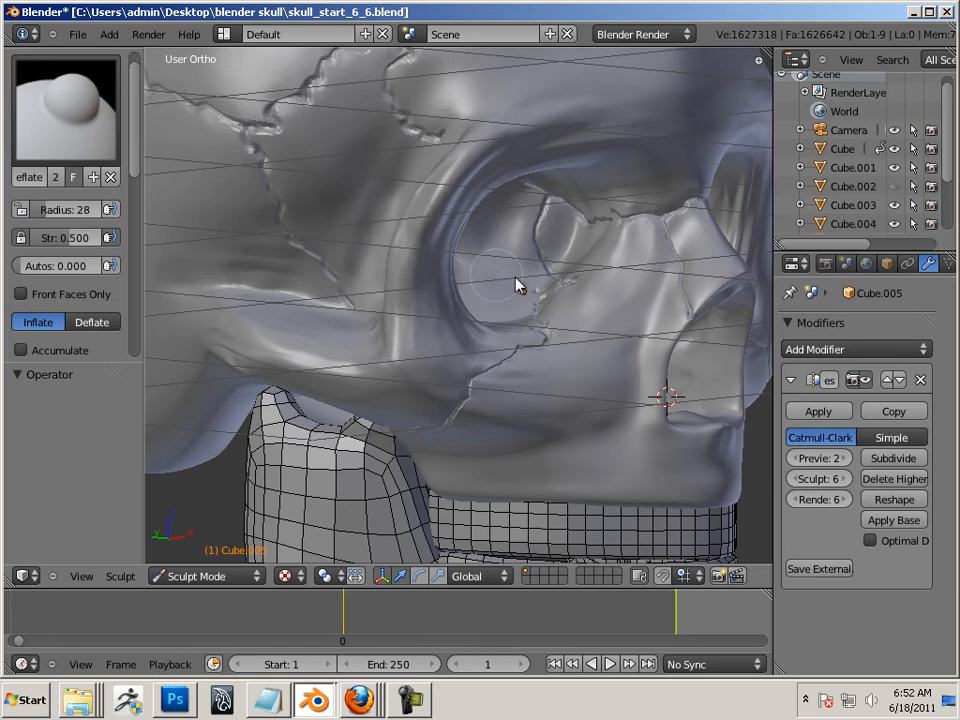
{"action": "mouse_move", "coordinate": [519, 281]}
{"action": "middle_mouse_down"}
{"action": "mouse_move", "coordinate": [489, 291]}
{"action": "mouse_move", "coordinate": [424, 135]}
{"action": "middle_mouse_up"}
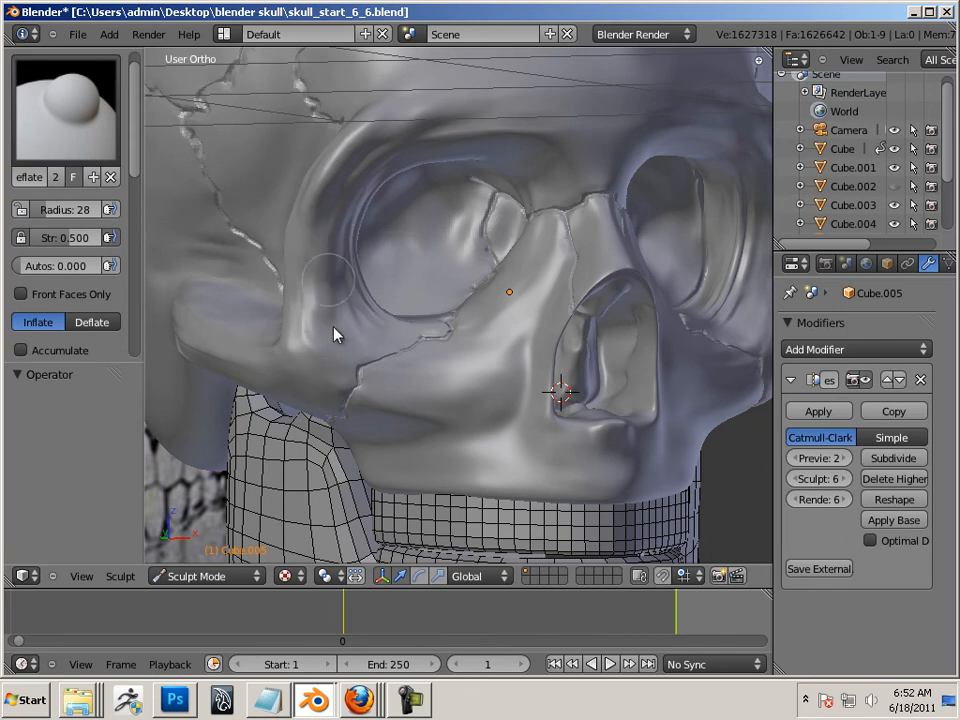
{"action": "key", "text": "bracketright"}
{"action": "key", "text": "bracketright"}
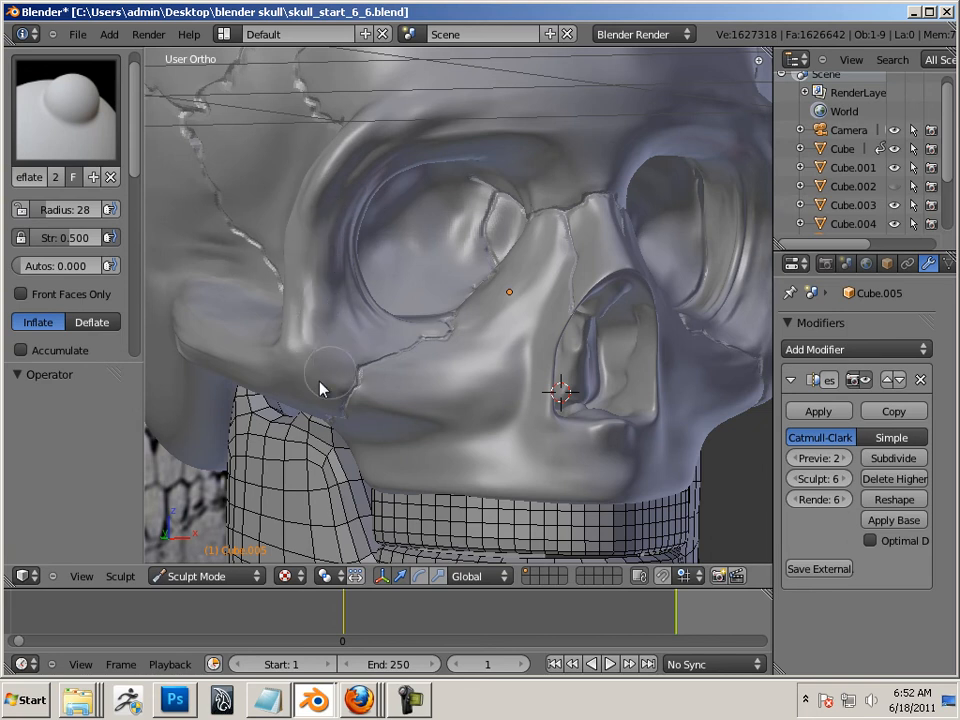
{"action": "mouse_move", "coordinate": [310, 349]}
{"action": "left_mouse_down"}
{"action": "mouse_move", "coordinate": [296, 266]}
{"action": "mouse_move", "coordinate": [328, 205]}
{"action": "mouse_move", "coordinate": [383, 182]}
{"action": "left_mouse_up"}
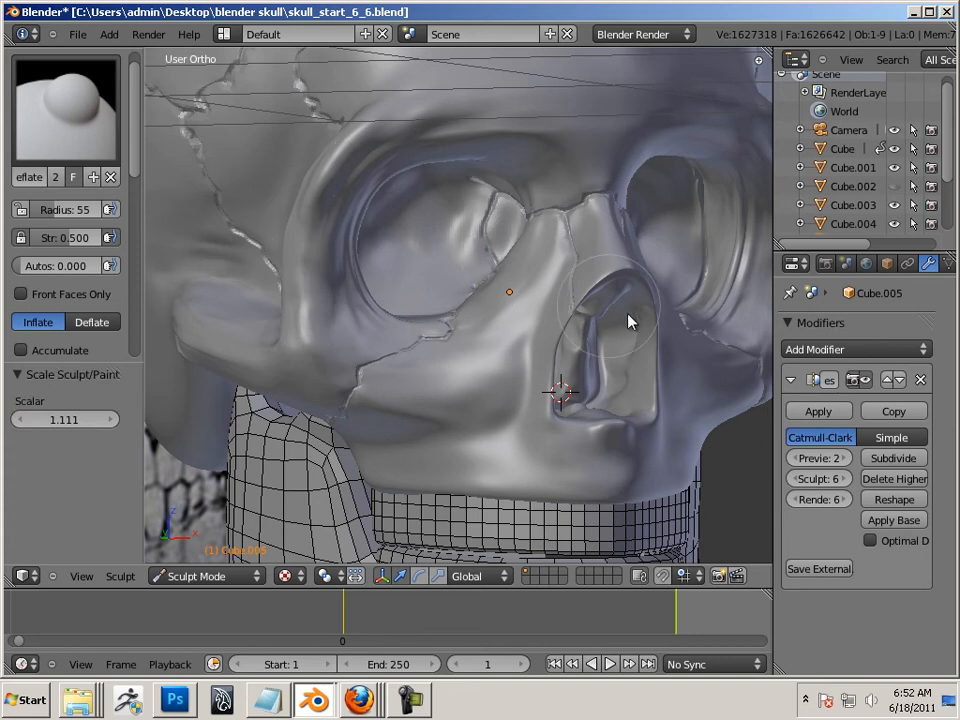
Flatten the thickened outer rim of the eye socket using the Flatten/Contrast brush at radius 27 and strength 0.333
{"action": "mouse_move", "coordinate": [564, 401]}
{"action": "middle_mouse_down"}
{"action": "mouse_move", "coordinate": [510, 400]}
{"action": "mouse_move", "coordinate": [497, 390]}
{"action": "mouse_move", "coordinate": [530, 393]}
{"action": "mouse_move", "coordinate": [407, 272]}
{"action": "middle_mouse_up"}
{"action": "left_click", "coordinate": [69, 137]}
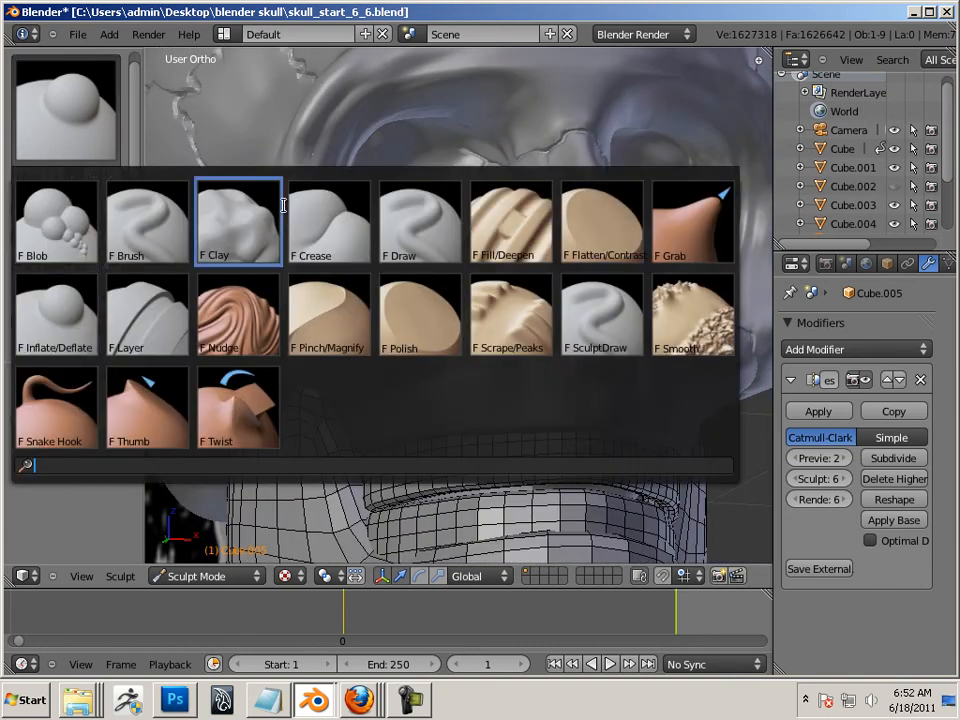
{"action": "left_click", "coordinate": [605, 211]}
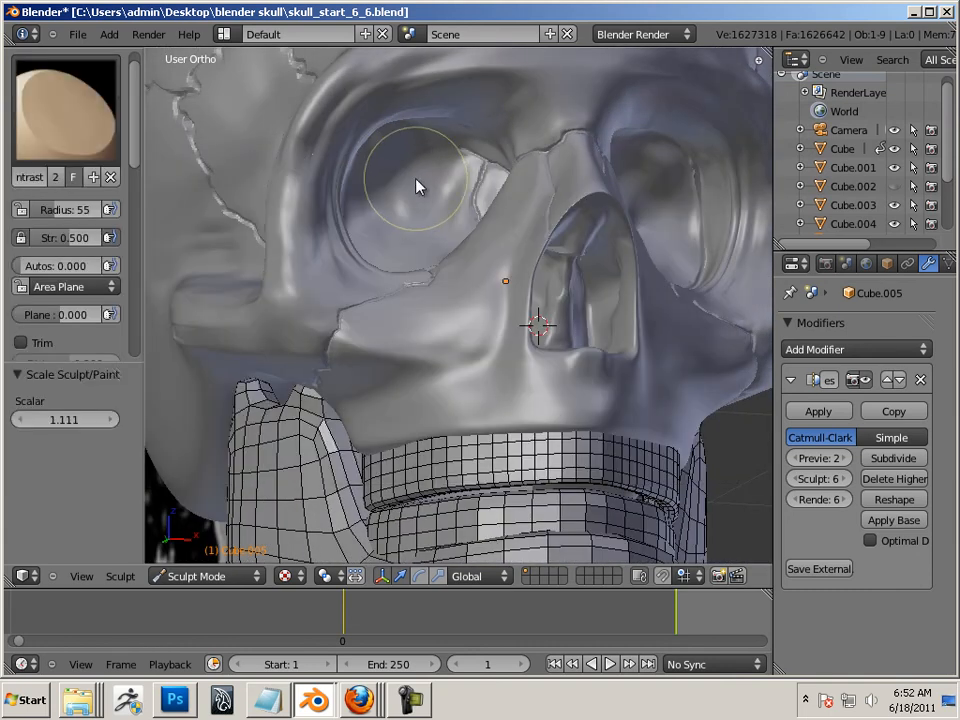
{"action": "middle_click_drag", "start_coordinate": [435, 206], "coordinate": [435, 167]}
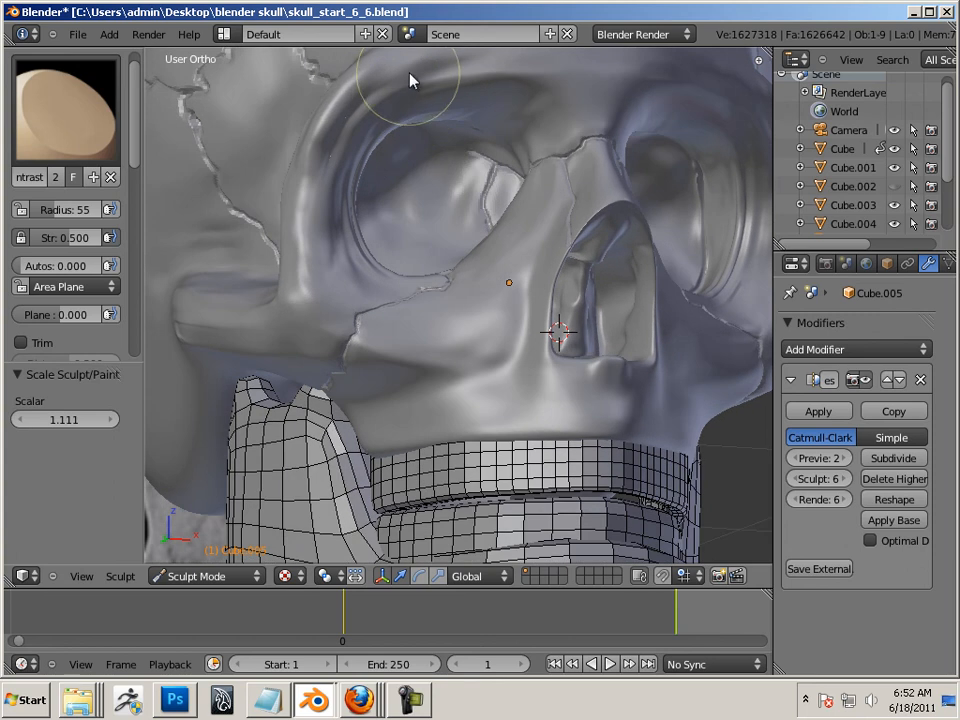
{"action": "key", "text": "bracketleft"}
{"action": "key", "text": "bracketleft"}
{"action": "key", "text": "bracketleft"}
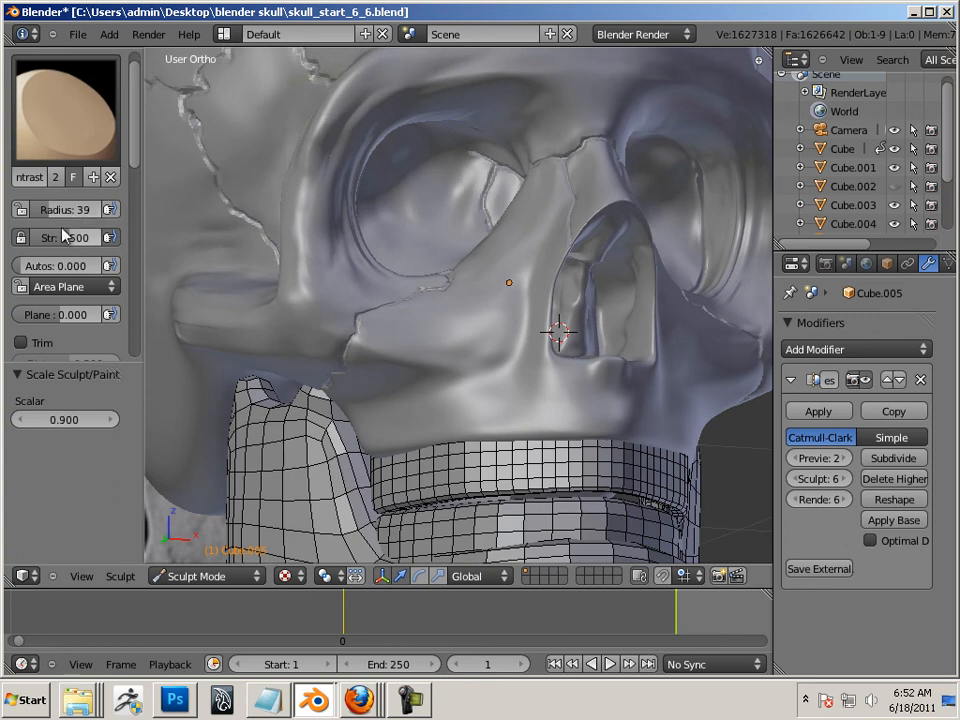
{"action": "left_click_drag", "start_coordinate": [60, 236], "coordinate": [47, 238]}
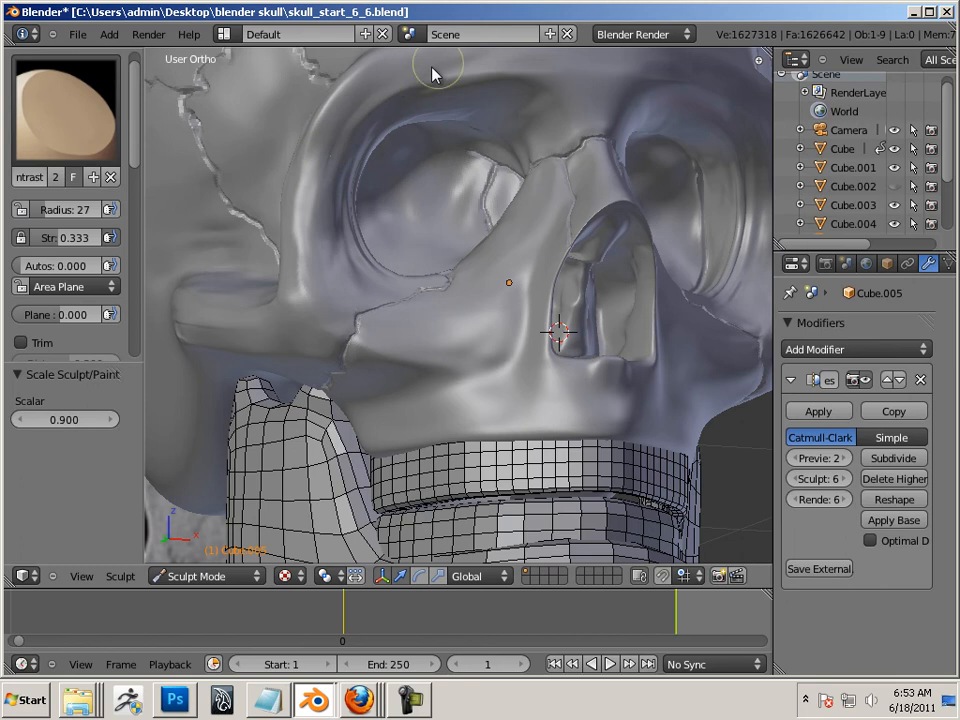
{"action": "middle_click_drag", "start_coordinate": [377, 270], "coordinate": [575, 196]}
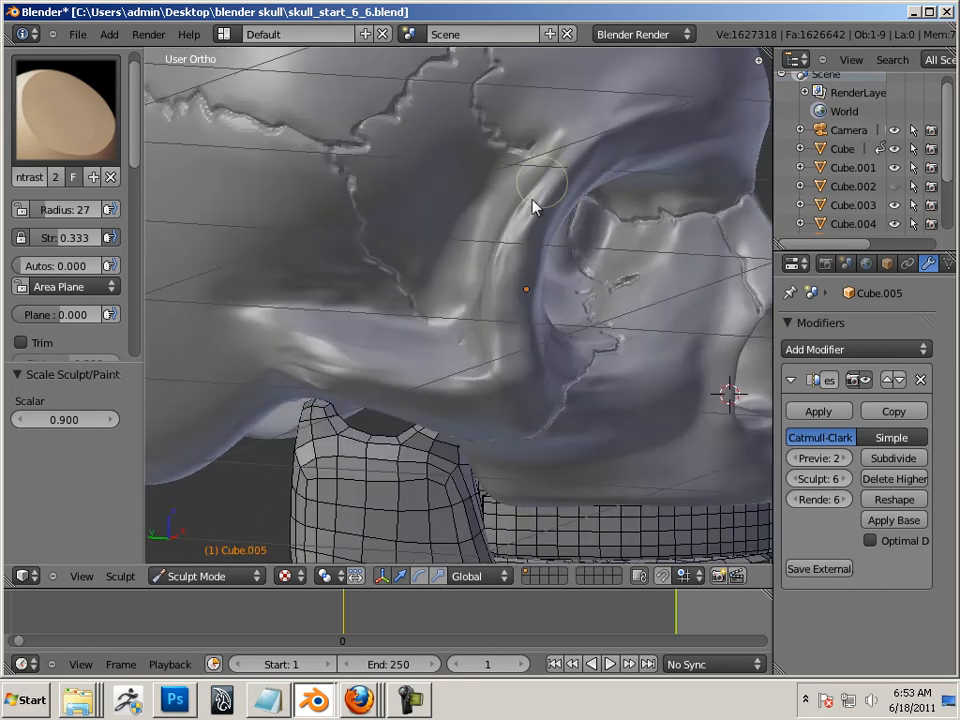
{"action": "left_click_drag", "start_coordinate": [585, 145], "coordinate": [590, 153]}
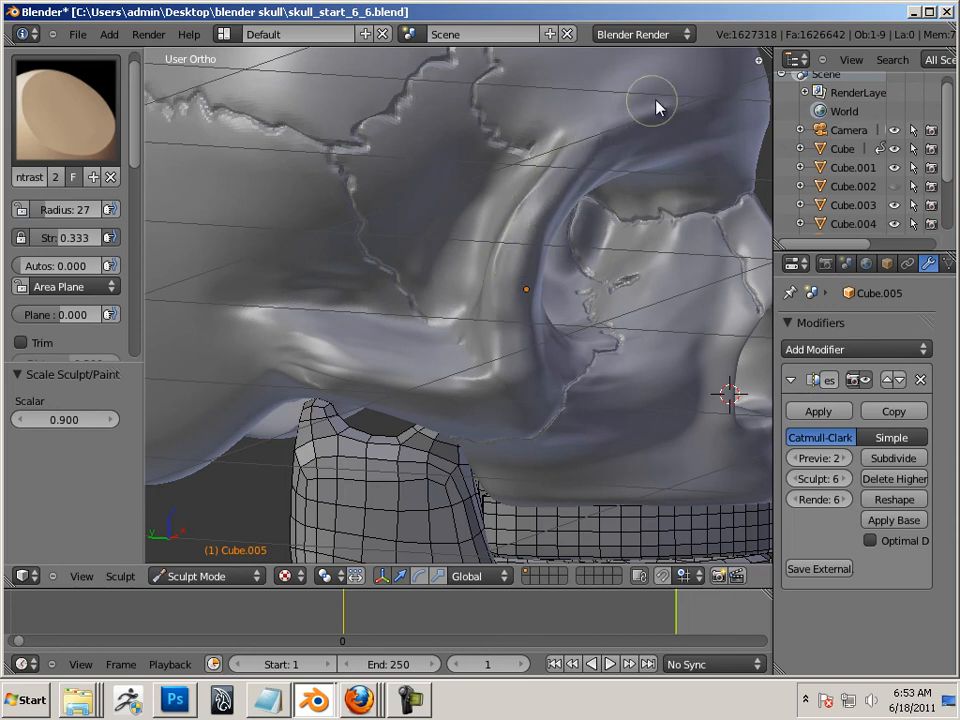
{"action": "mouse_move", "coordinate": [562, 330]}
{"action": "middle_mouse_down"}
{"action": "mouse_move", "coordinate": [381, 315]}
{"action": "mouse_move", "coordinate": [375, 306]}
{"action": "mouse_move", "coordinate": [226, 318]}
{"action": "mouse_move", "coordinate": [279, 90]}
{"action": "middle_mouse_up"}
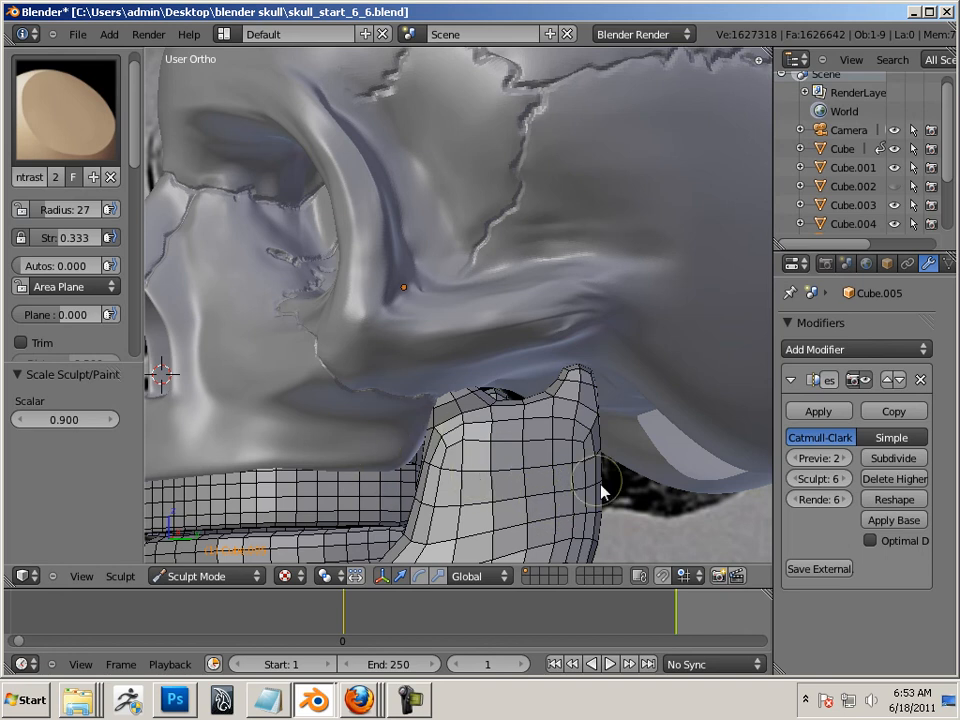
Flatten across the back of the cranium with the Flatten/Contrast brush at radius 27
{"action": "mouse_move", "coordinate": [649, 529]}
{"action": "middle_mouse_down"}
{"action": "mouse_move", "coordinate": [728, 523]}
{"action": "mouse_move", "coordinate": [623, 391]}
{"action": "mouse_move", "coordinate": [786, 441]}
{"action": "middle_mouse_up"}
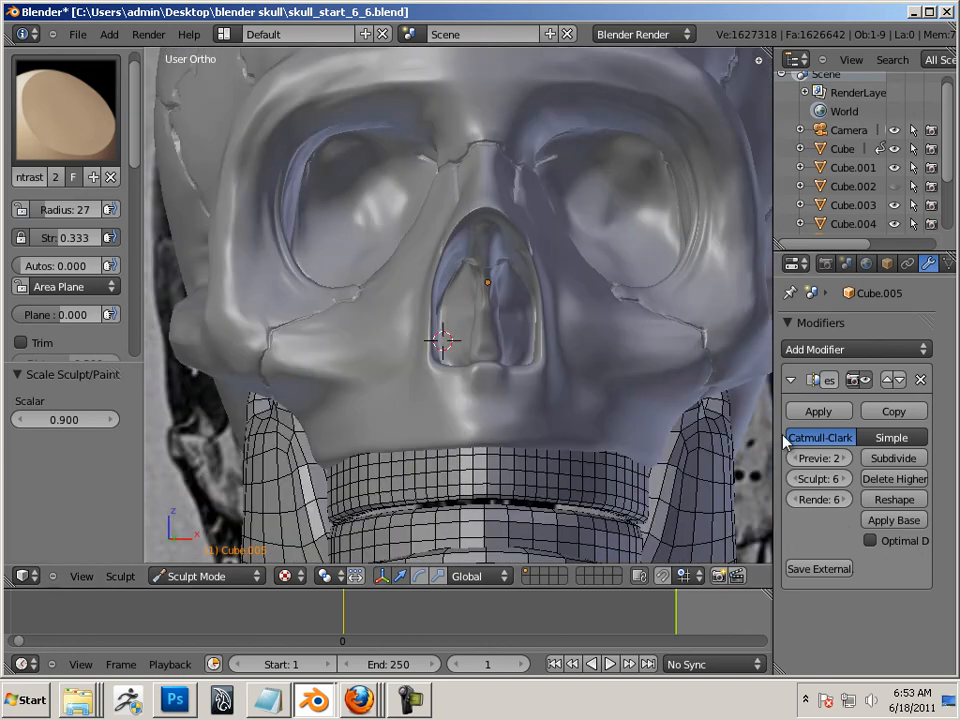
{"action": "scroll", "coordinate": [424, 287], "scroll_direction": "down", "scroll_amount": 5}
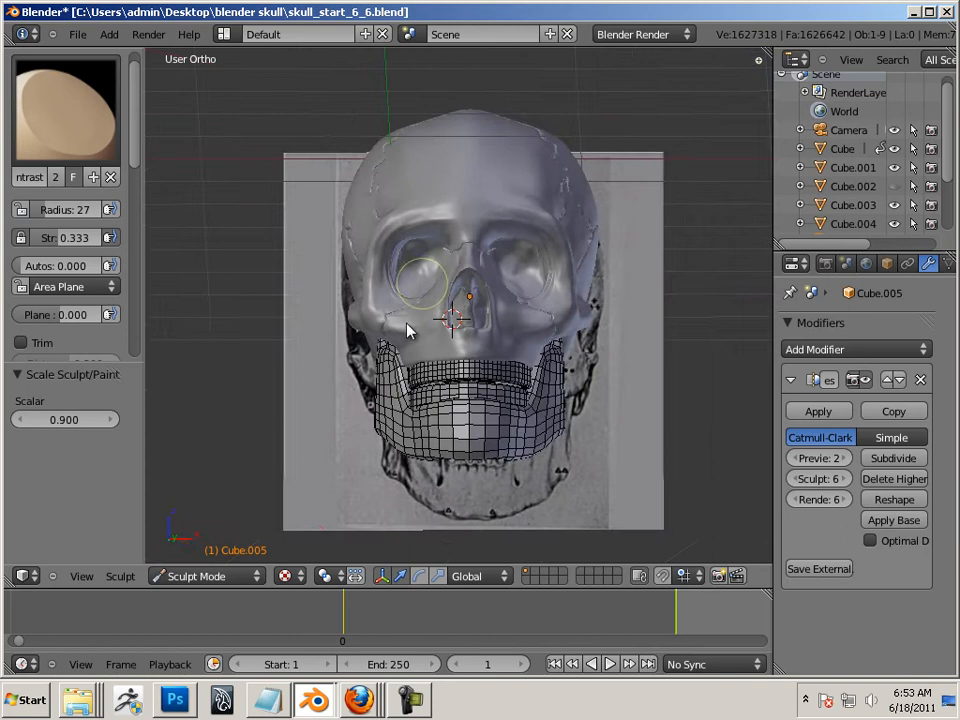
{"action": "mouse_move", "coordinate": [406, 327]}
{"action": "middle_mouse_down"}
{"action": "mouse_move", "coordinate": [332, 326]}
{"action": "mouse_move", "coordinate": [385, 337]}
{"action": "middle_mouse_up"}
{"action": "scroll", "coordinate": [420, 350], "scroll_direction": "up", "scroll_amount": 4}
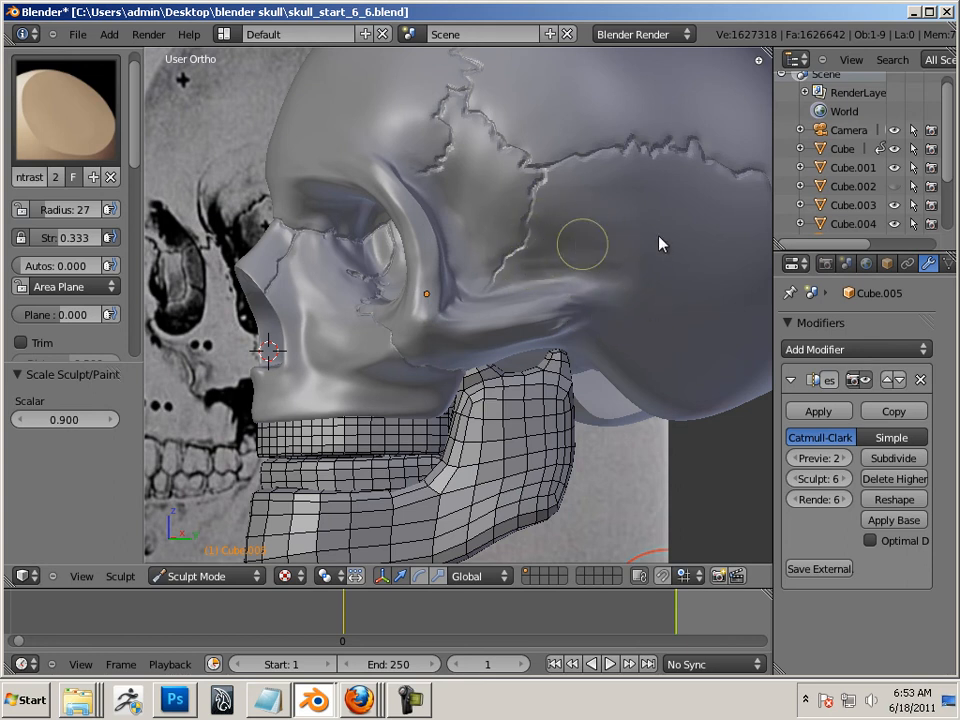
{"action": "middle_click_drag", "start_coordinate": [717, 521], "coordinate": [500, 303]}
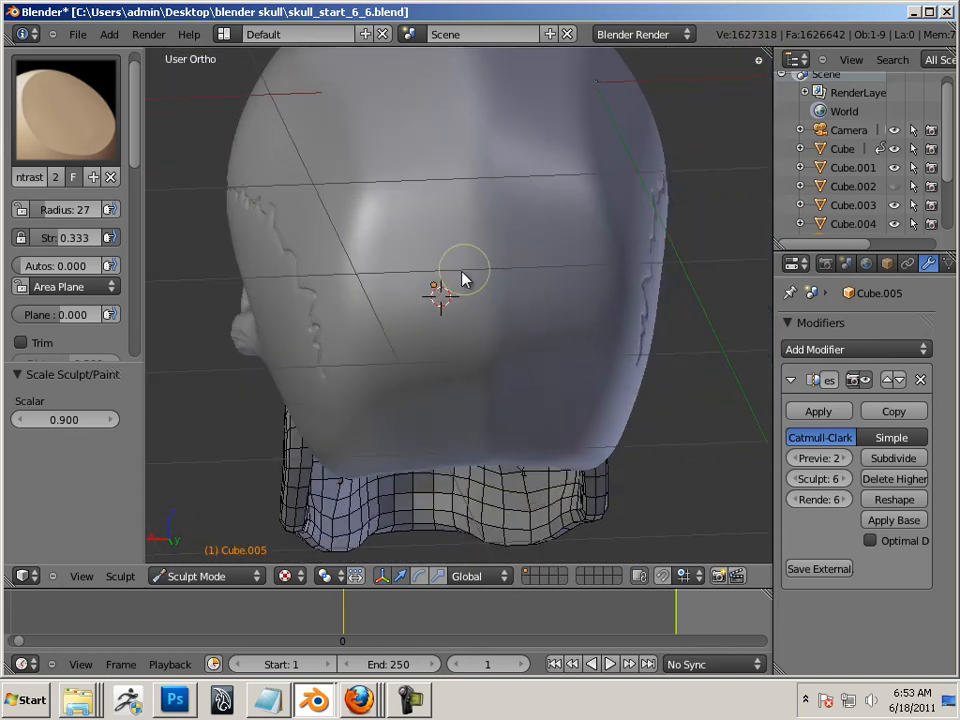
{"action": "left_click_drag", "start_coordinate": [357, 220], "coordinate": [477, 237]}
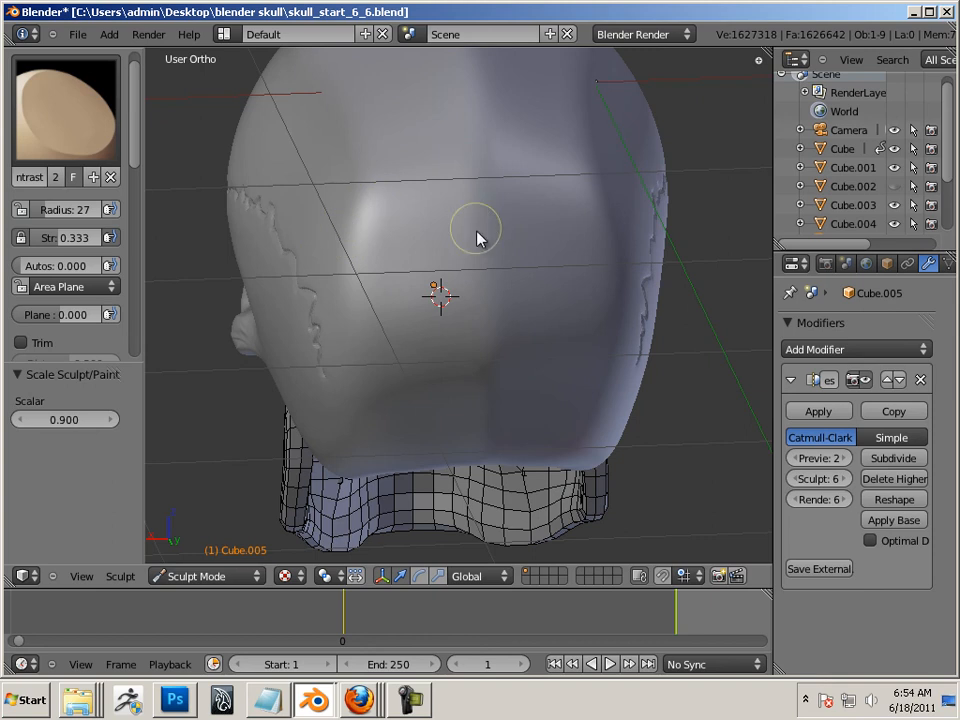
Enlarge the Flatten/Contrast brush radius to 64 and even out the broad ridges on the back of the cranium
{"action": "key", "text": "bracketright"}
{"action": "key", "text": "bracketright"}
{"action": "key", "text": "bracketright"}
{"action": "key", "text": "bracketright"}
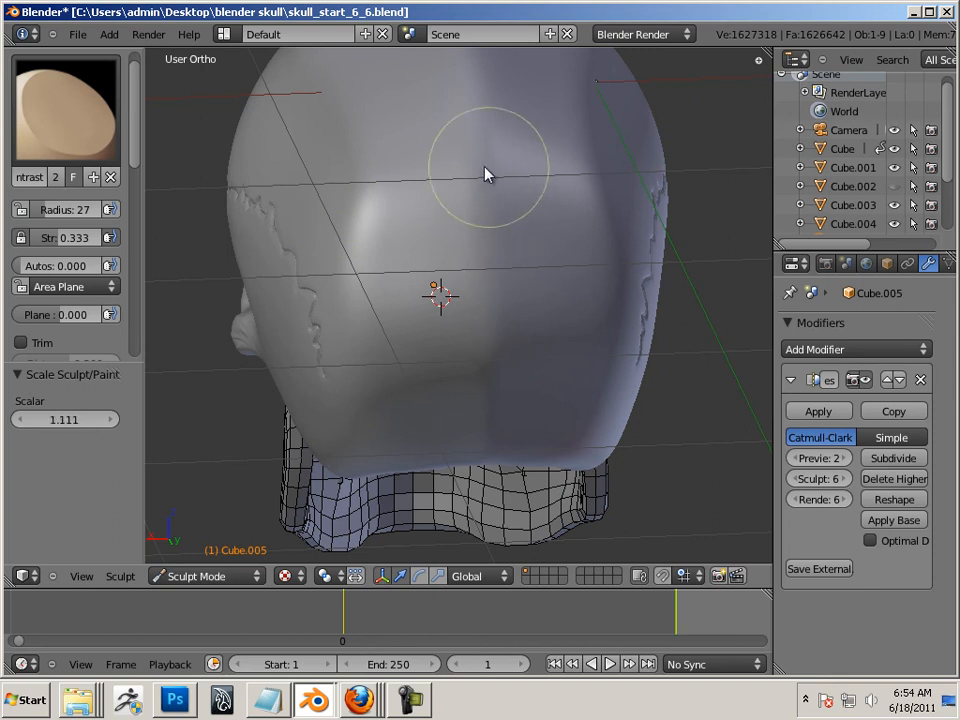
{"action": "key", "text": "bracketright"}
{"action": "key", "text": "bracketright"}
{"action": "key", "text": "bracketright"}
{"action": "key", "text": "bracketright"}
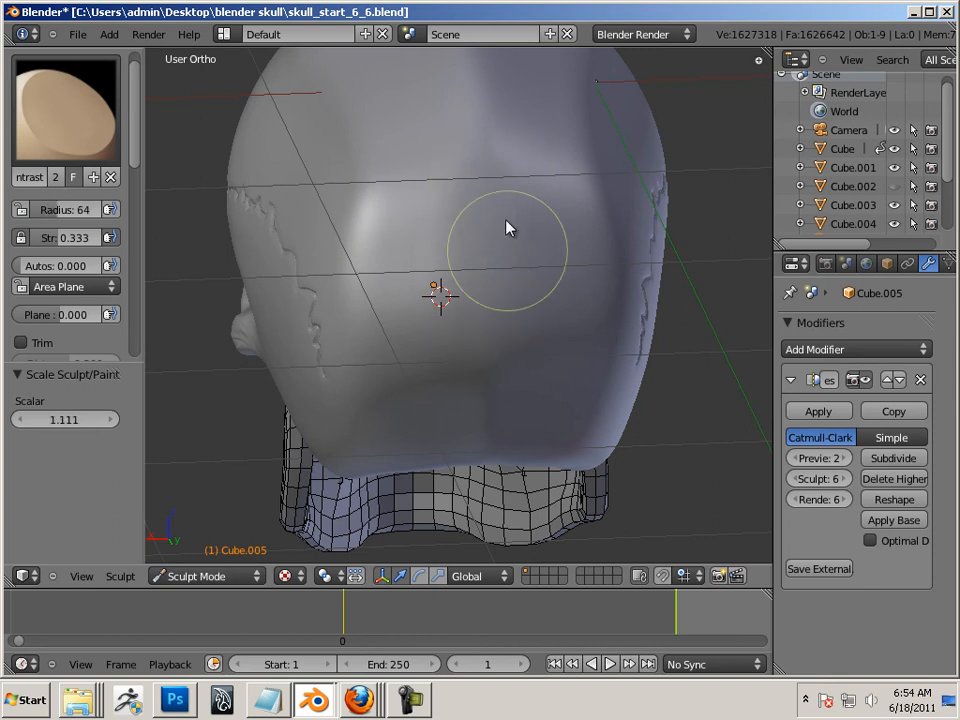
{"action": "mouse_move", "coordinate": [434, 234]}
{"action": "left_mouse_down"}
{"action": "mouse_move", "coordinate": [420, 175]}
{"action": "mouse_move", "coordinate": [342, 325]}
{"action": "mouse_move", "coordinate": [386, 197]}
{"action": "mouse_move", "coordinate": [333, 353]}
{"action": "mouse_move", "coordinate": [468, 365]}
{"action": "mouse_move", "coordinate": [479, 425]}
{"action": "mouse_move", "coordinate": [560, 210]}
{"action": "mouse_move", "coordinate": [622, 258]}
{"action": "mouse_move", "coordinate": [500, 210]}
{"action": "mouse_move", "coordinate": [480, 236]}
{"action": "left_mouse_up"}
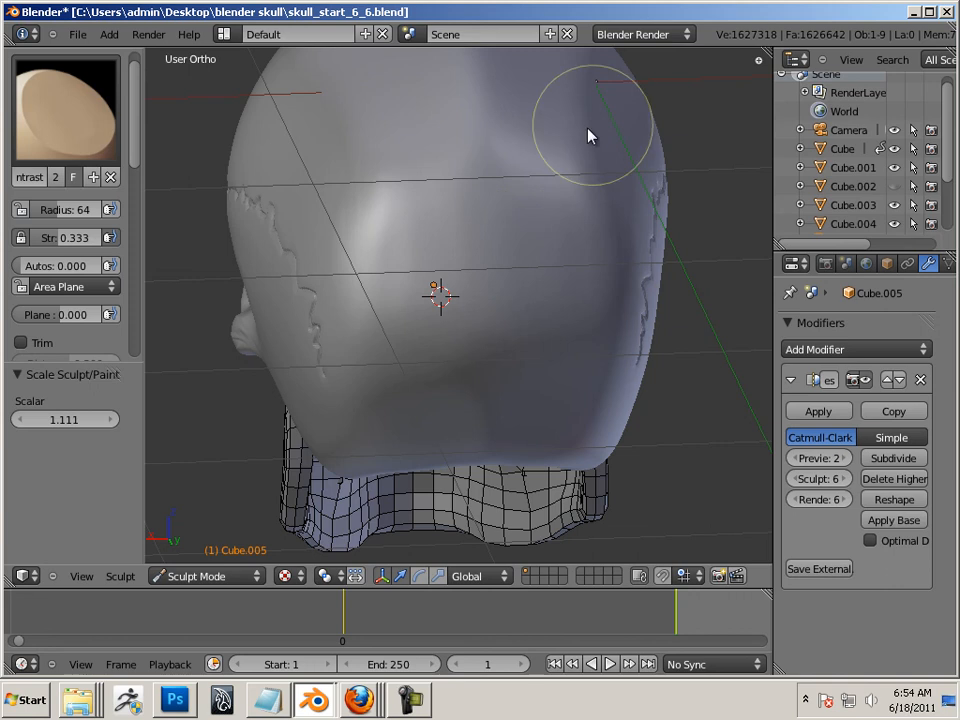
{"action": "scroll", "coordinate": [415, 283], "scroll_direction": "down", "scroll_amount": 3}
{"action": "middle_click_drag", "start_coordinate": [434, 284], "coordinate": [542, 339]}
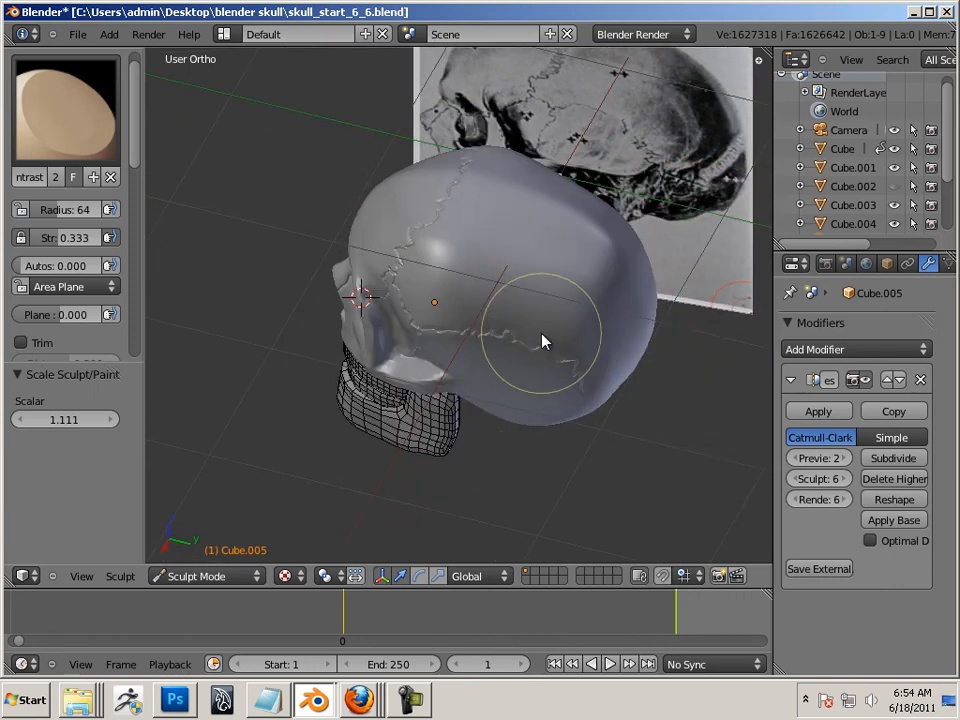
Reduce the Flatten/Contrast brush radius to 31 and flatten the ridges along the top and back of the cranium
{"action": "middle_click_drag", "start_coordinate": [654, 508], "coordinate": [484, 298]}
{"action": "key", "text": "bracketleft"}
{"action": "key", "text": "bracketleft"}
{"action": "key", "text": "bracketleft"}
{"action": "key", "text": "bracketleft"}
{"action": "key", "text": "bracketleft"}
{"action": "key", "text": "bracketright"}
{"action": "left_click_drag", "start_coordinate": [484, 280], "coordinate": [514, 340]}
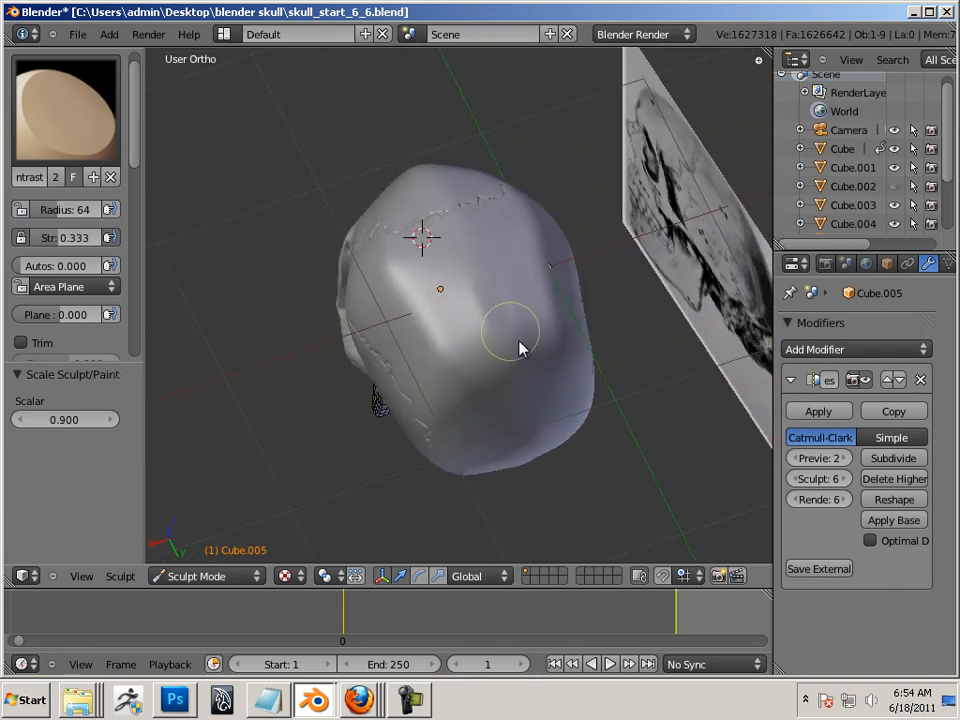
{"action": "mouse_move", "coordinate": [466, 253]}
{"action": "left_mouse_down"}
{"action": "mouse_move", "coordinate": [510, 366]}
{"action": "mouse_move", "coordinate": [505, 335]}
{"action": "mouse_move", "coordinate": [503, 383]}
{"action": "mouse_move", "coordinate": [503, 375]}
{"action": "left_mouse_up"}
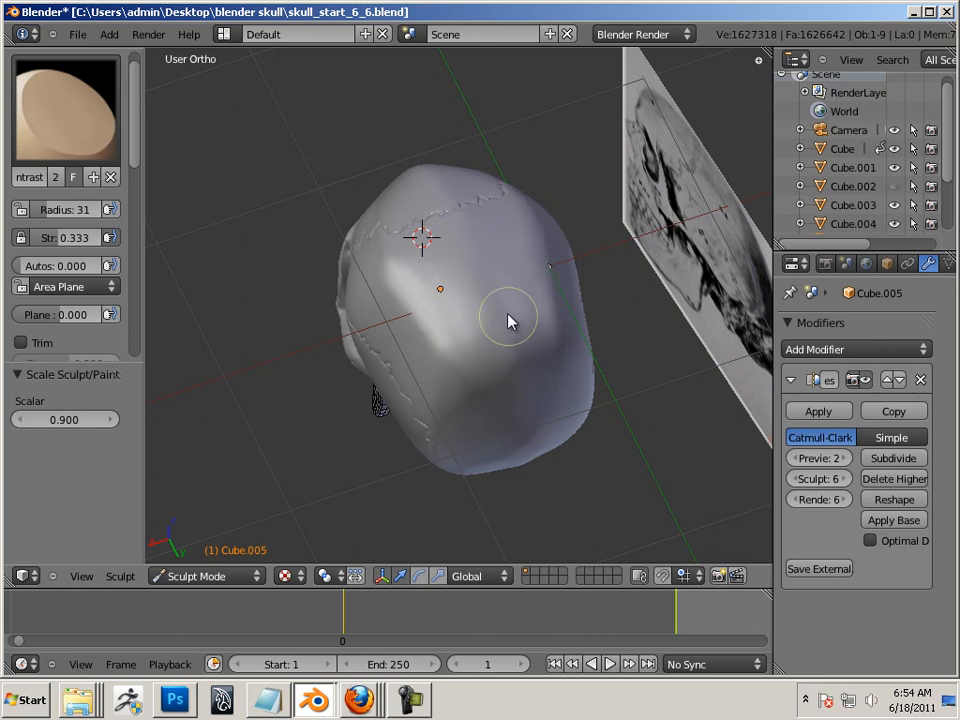
{"action": "left_click_drag", "start_coordinate": [380, 243], "coordinate": [425, 350]}
Switch to the Draw brush, try carving grooves along both sides of the skull base opening, and undo the strokes
{"action": "mouse_move", "coordinate": [283, 450]}
{"action": "middle_mouse_down"}
{"action": "mouse_move", "coordinate": [433, 403]}
{"action": "mouse_move", "coordinate": [493, 358]}
{"action": "mouse_move", "coordinate": [508, 362]}
{"action": "mouse_move", "coordinate": [545, 316]}
{"action": "mouse_move", "coordinate": [630, 379]}
{"action": "mouse_move", "coordinate": [636, 358]}
{"action": "mouse_move", "coordinate": [621, 336]}
{"action": "mouse_move", "coordinate": [579, 144]}
{"action": "mouse_move", "coordinate": [572, 135]}
{"action": "mouse_move", "coordinate": [507, 191]}
{"action": "middle_mouse_up"}
{"action": "left_click", "coordinate": [60, 133]}
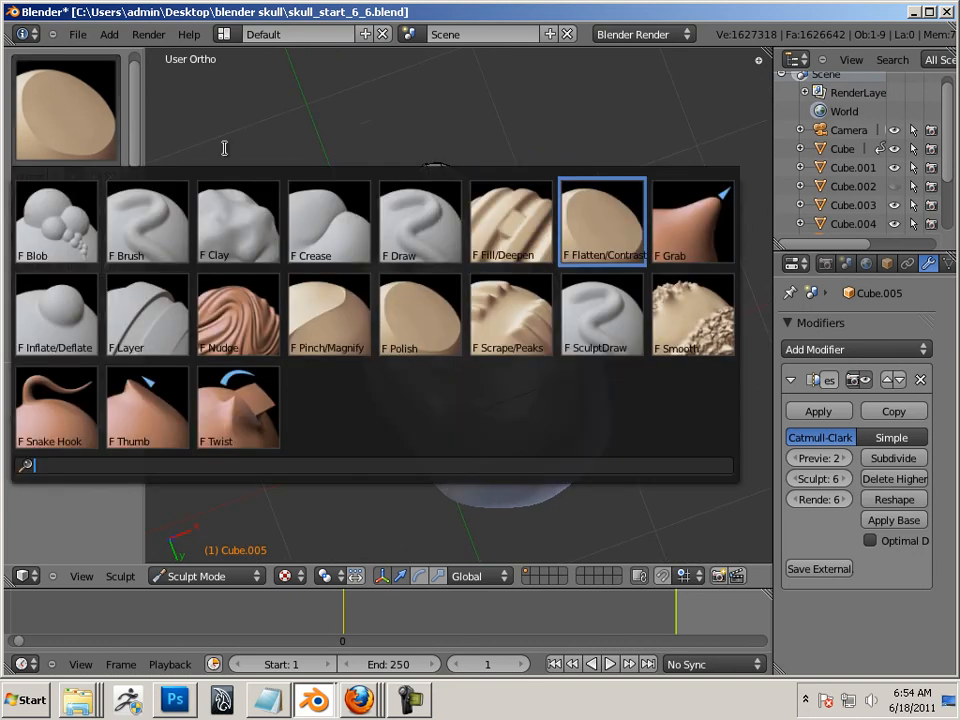
{"action": "left_click", "coordinate": [434, 210]}
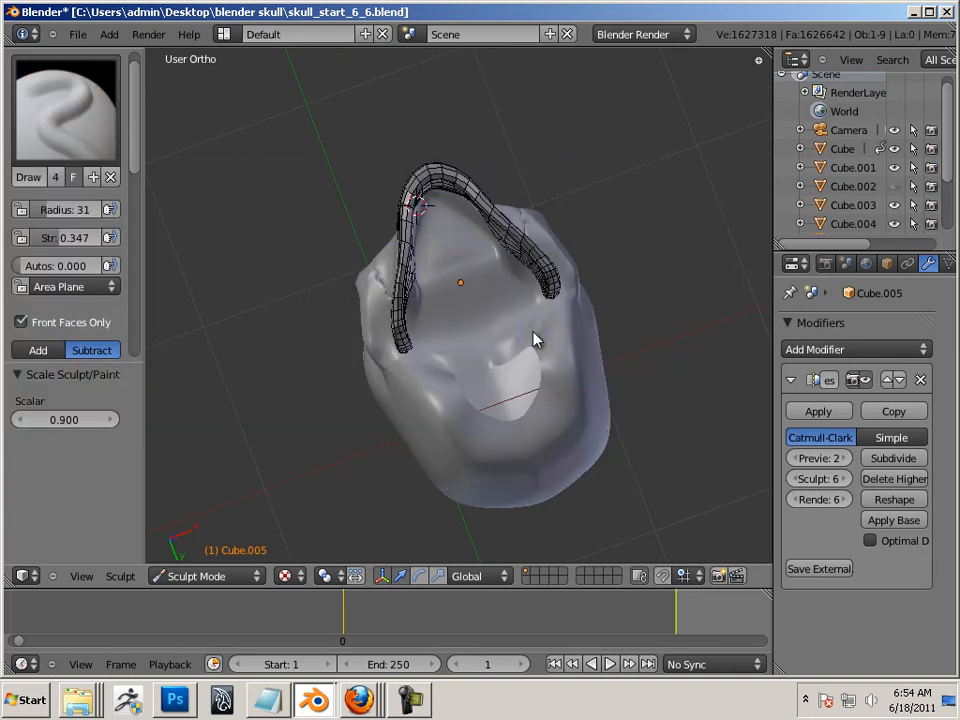
{"action": "key", "text": "bracketright"}
{"action": "middle_click_drag", "start_coordinate": [638, 298], "coordinate": [381, 533]}
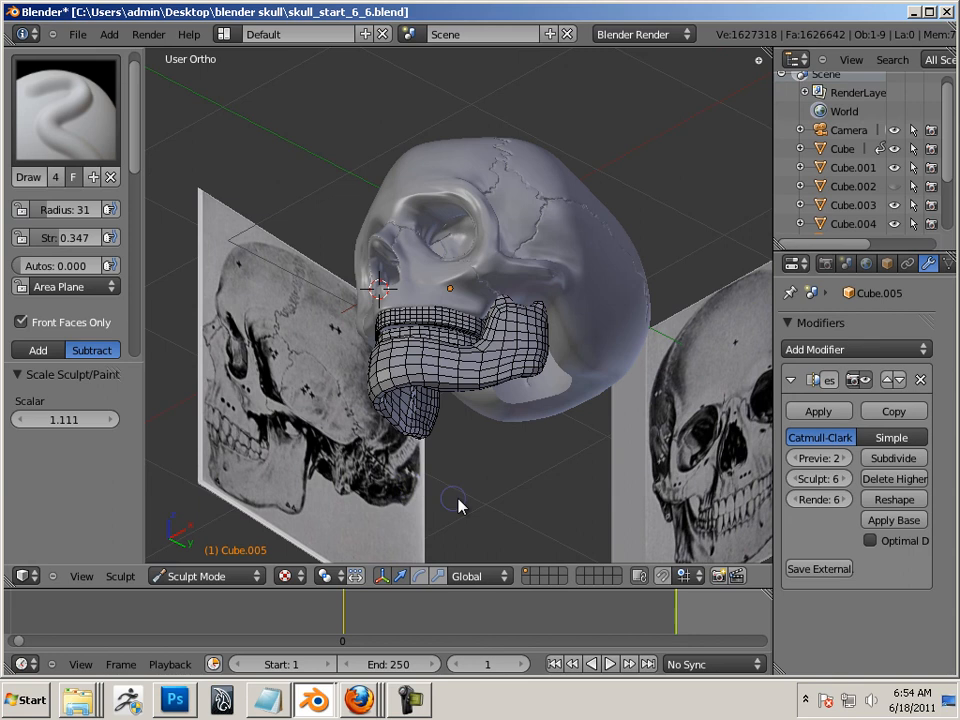
{"action": "middle_click_drag", "start_coordinate": [548, 465], "coordinate": [559, 341]}
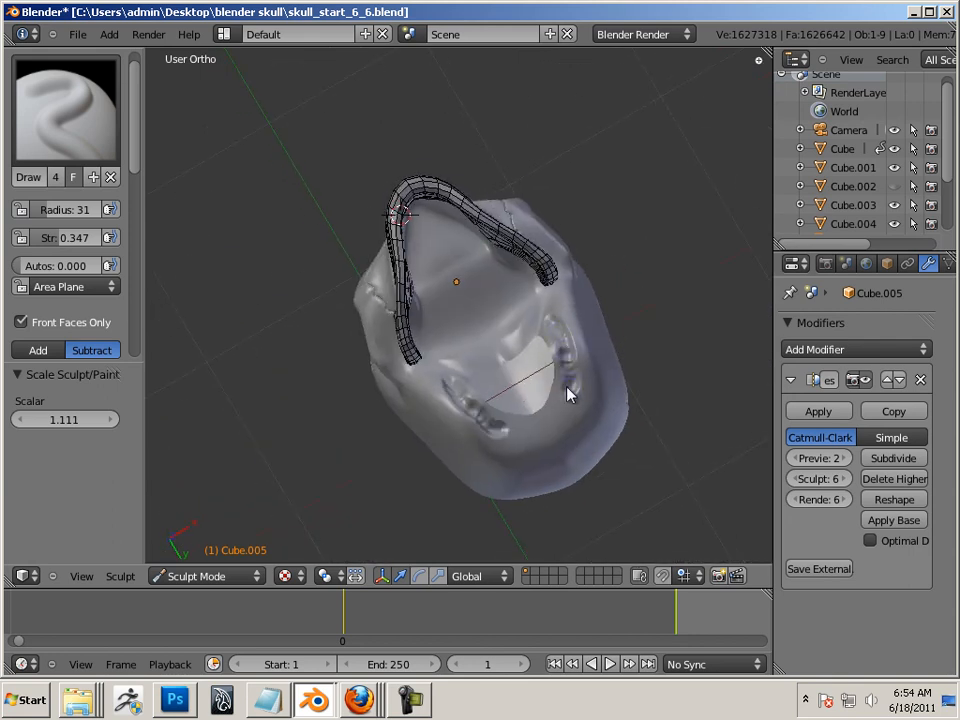
{"action": "key", "text": "ctrl+z"}
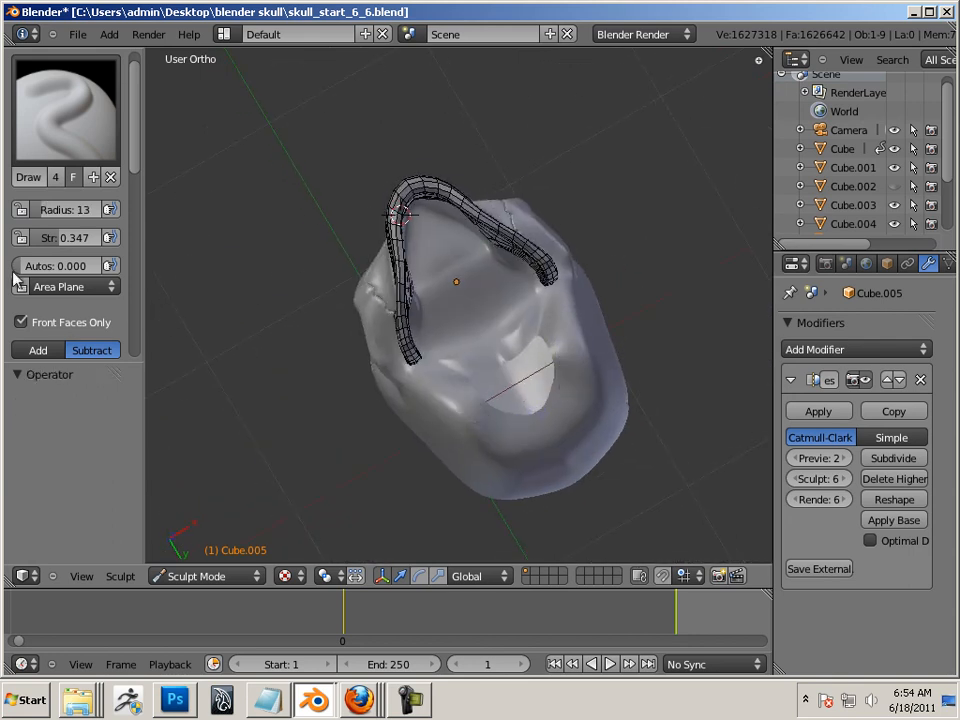
Set the Draw brush to Add and build up a bumpy rim around the skull base opening at radius 13 and strength 0.347
{"action": "left_click_drag", "start_coordinate": [131, 157], "coordinate": [133, 205]}
{"action": "left_click", "coordinate": [38, 209]}
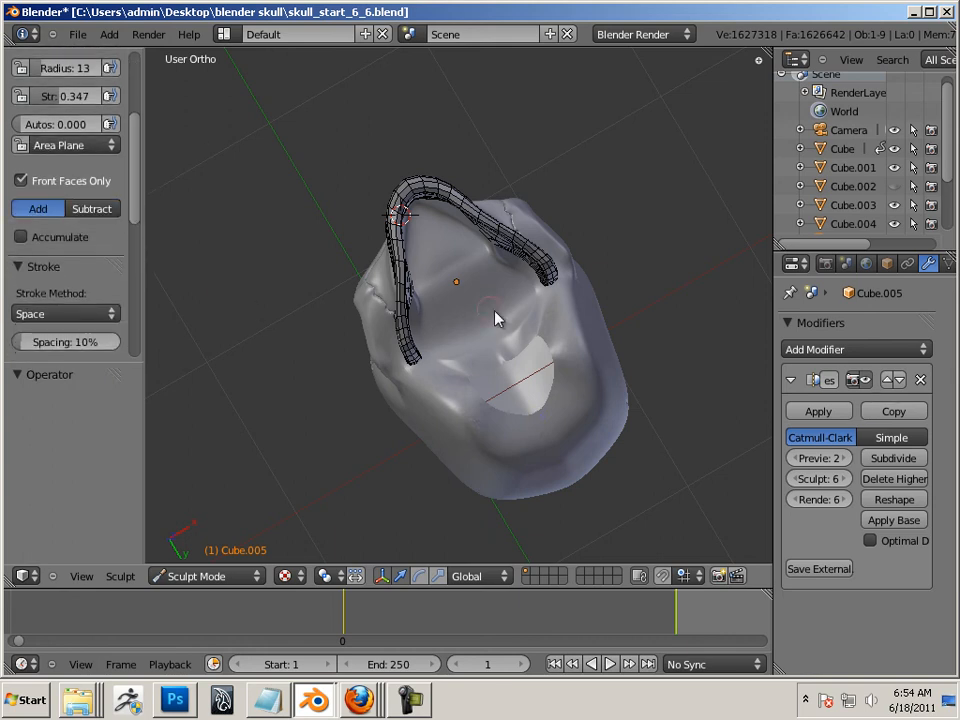
{"action": "left_click_drag", "start_coordinate": [536, 317], "coordinate": [544, 316]}
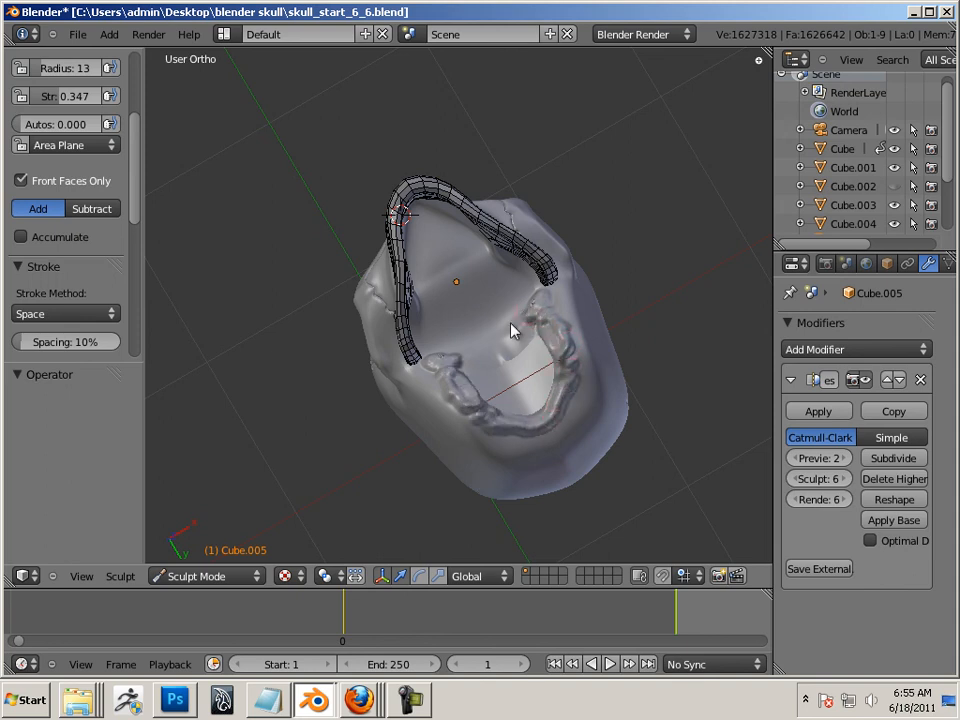
{"action": "left_click_drag", "start_coordinate": [485, 336], "coordinate": [491, 326]}
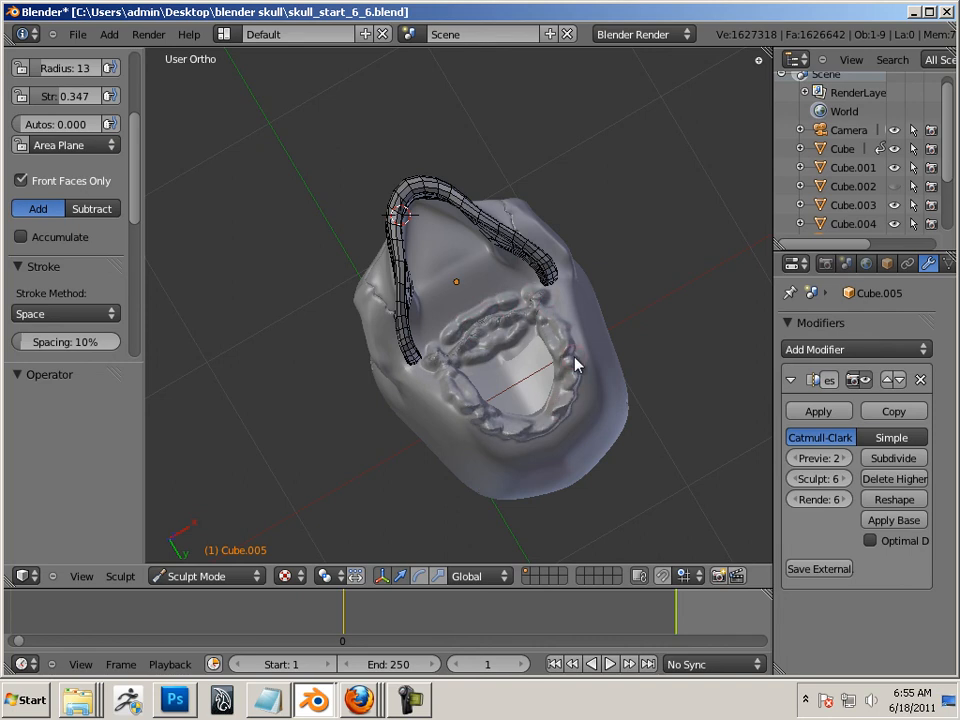
{"action": "mouse_move", "coordinate": [602, 291]}
{"action": "middle_mouse_down"}
{"action": "mouse_move", "coordinate": [531, 360]}
{"action": "mouse_move", "coordinate": [653, 362]}
{"action": "mouse_move", "coordinate": [489, 399]}
{"action": "mouse_move", "coordinate": [424, 343]}
{"action": "mouse_move", "coordinate": [403, 310]}
{"action": "mouse_move", "coordinate": [462, 313]}
{"action": "middle_mouse_up"}
{"action": "mouse_move", "coordinate": [475, 252]}
{"action": "left_mouse_down"}
{"action": "mouse_move", "coordinate": [493, 311]}
{"action": "mouse_move", "coordinate": [520, 344]}
{"action": "left_mouse_up"}
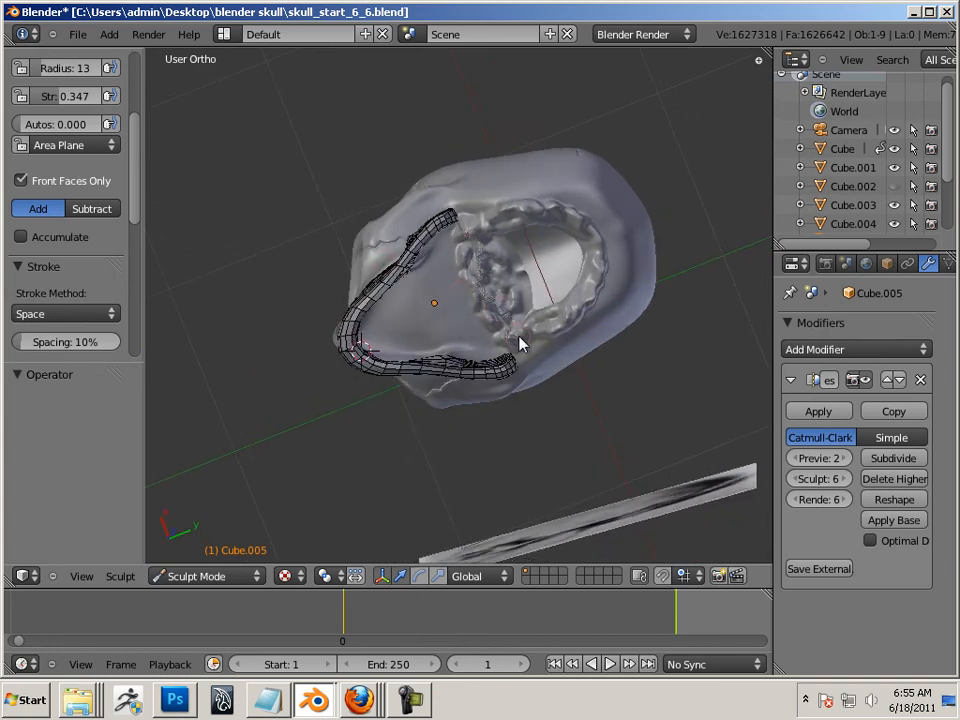
Flatten the raised bumps around the skull base opening using the Flatten/Contrast brush at radius 13 and strength 0.333
{"action": "mouse_move", "coordinate": [615, 288]}
{"action": "middle_mouse_down"}
{"action": "mouse_move", "coordinate": [677, 229]}
{"action": "mouse_move", "coordinate": [634, 236]}
{"action": "mouse_move", "coordinate": [664, 306]}
{"action": "mouse_move", "coordinate": [645, 326]}
{"action": "mouse_move", "coordinate": [649, 375]}
{"action": "mouse_move", "coordinate": [591, 321]}
{"action": "mouse_move", "coordinate": [520, 300]}
{"action": "middle_mouse_up"}
{"action": "scroll", "coordinate": [135, 172], "scroll_direction": "up", "scroll_amount": 5}
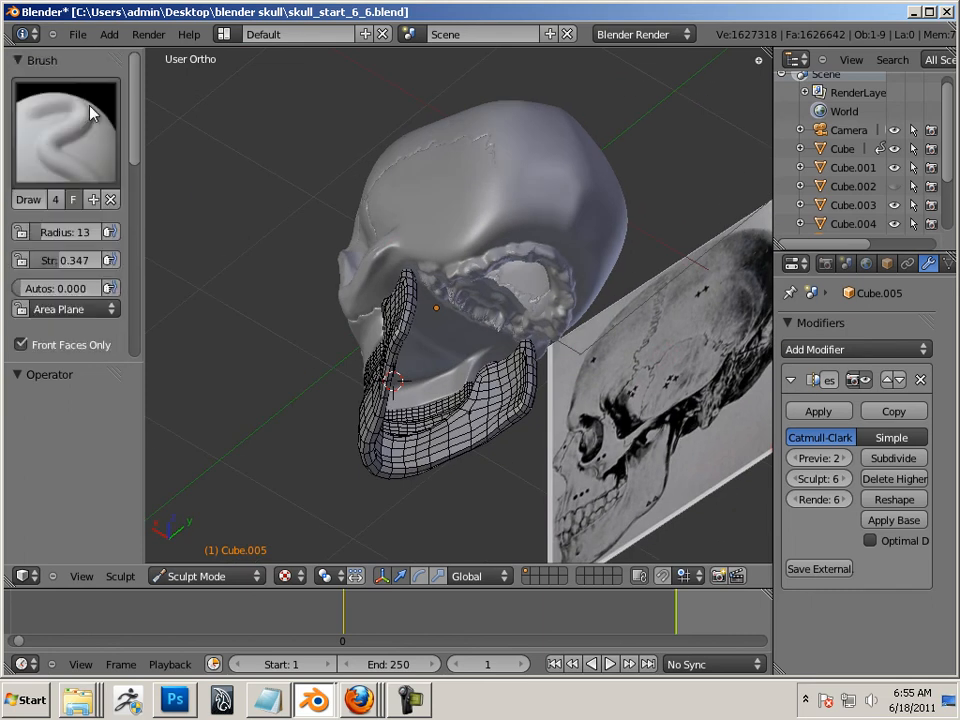
{"action": "left_click", "coordinate": [85, 100]}
{"action": "left_click", "coordinate": [610, 218]}
{"action": "middle_click_drag", "start_coordinate": [660, 87], "coordinate": [614, 190]}
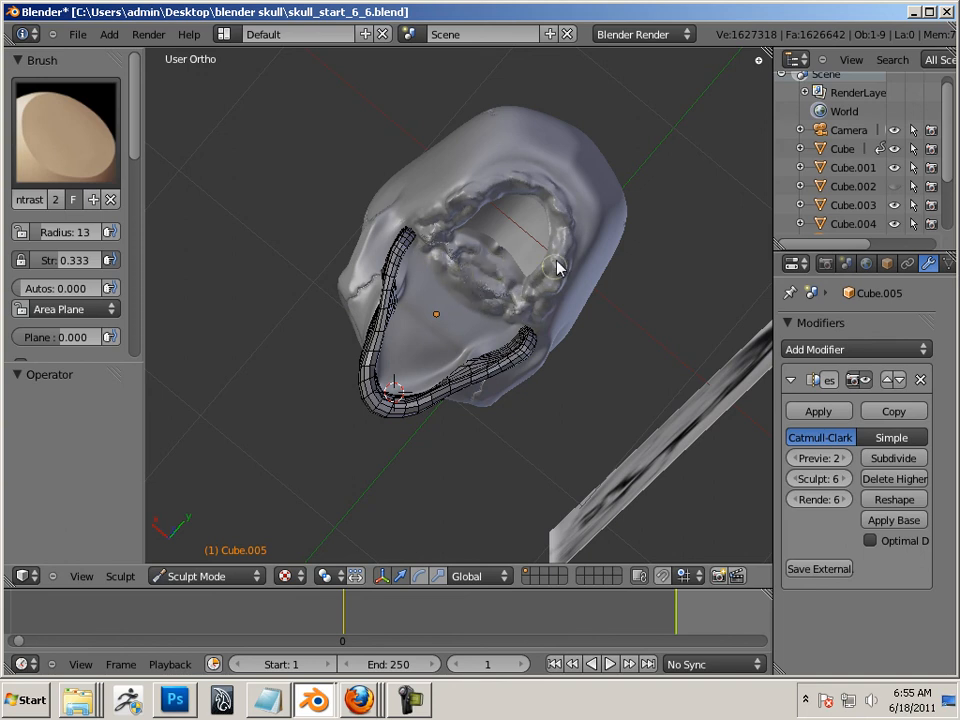
{"action": "middle_click_drag", "start_coordinate": [589, 285], "coordinate": [540, 210]}
{"action": "mouse_move", "coordinate": [592, 289]}
{"action": "middle_mouse_down"}
{"action": "mouse_move", "coordinate": [561, 259]}
{"action": "mouse_move", "coordinate": [576, 266]}
{"action": "middle_mouse_up"}
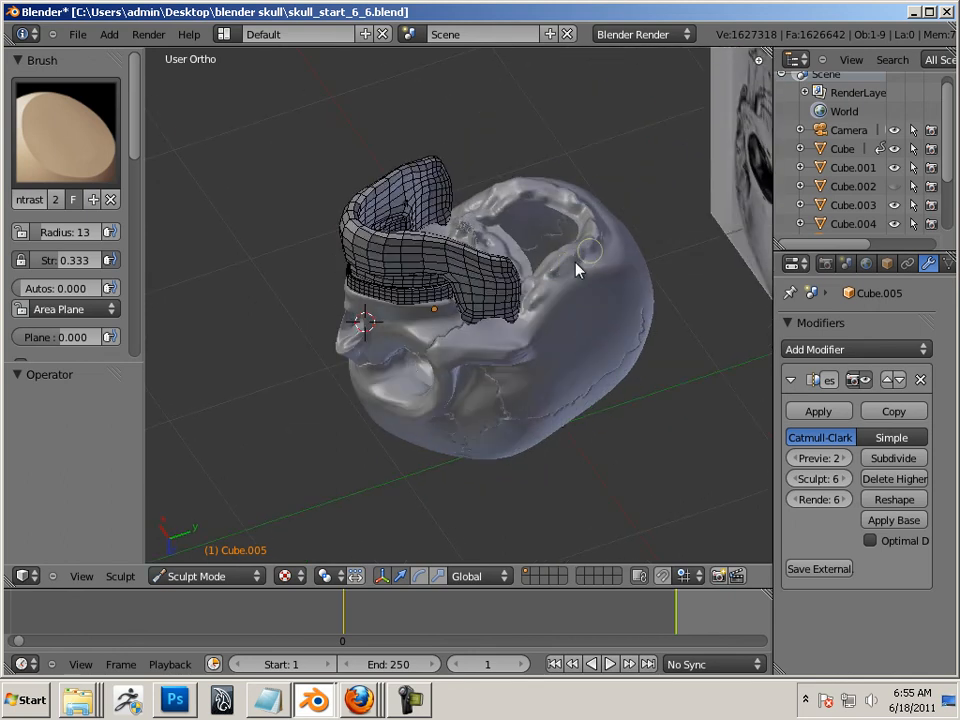
{"action": "middle_click_drag", "start_coordinate": [634, 247], "coordinate": [610, 318]}
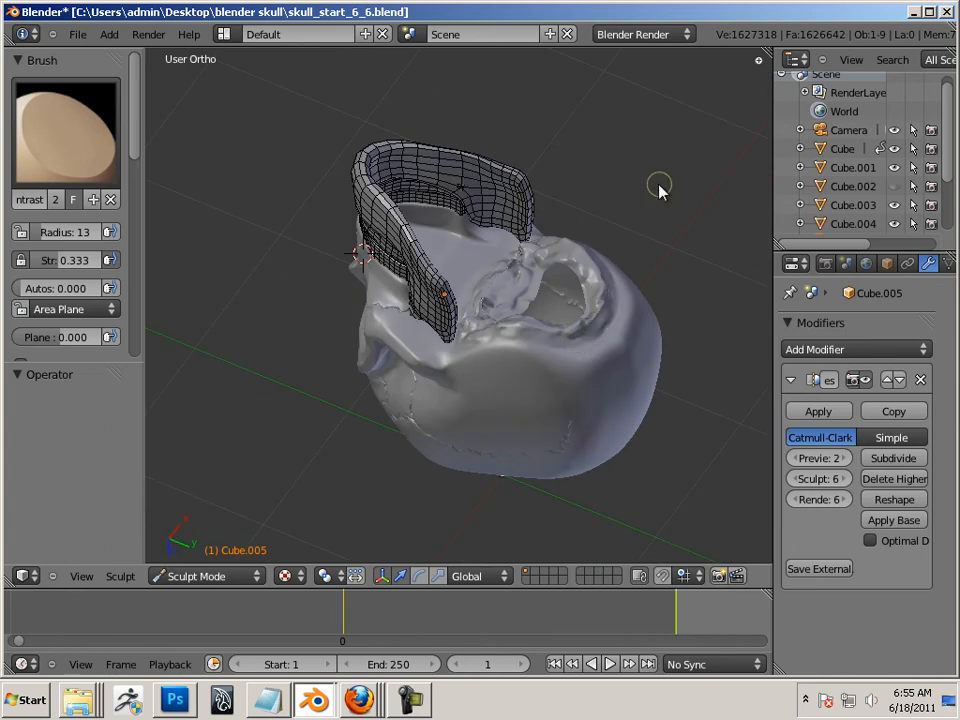
{"action": "middle_click_drag", "start_coordinate": [659, 191], "coordinate": [594, 369]}
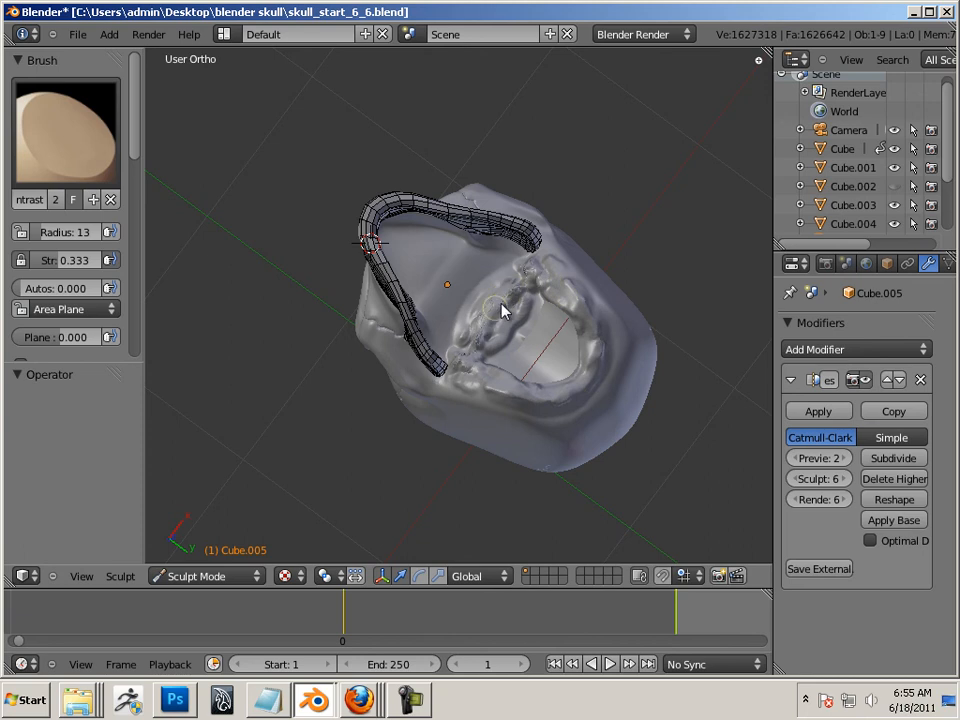
{"action": "mouse_move", "coordinate": [501, 304]}
{"action": "left_mouse_down"}
{"action": "mouse_move", "coordinate": [474, 340]}
{"action": "mouse_move", "coordinate": [529, 263]}
{"action": "mouse_move", "coordinate": [502, 275]}
{"action": "mouse_move", "coordinate": [464, 345]}
{"action": "mouse_move", "coordinate": [524, 302]}
{"action": "left_mouse_up"}
{"action": "middle_click_drag", "start_coordinate": [603, 211], "coordinate": [318, 112]}
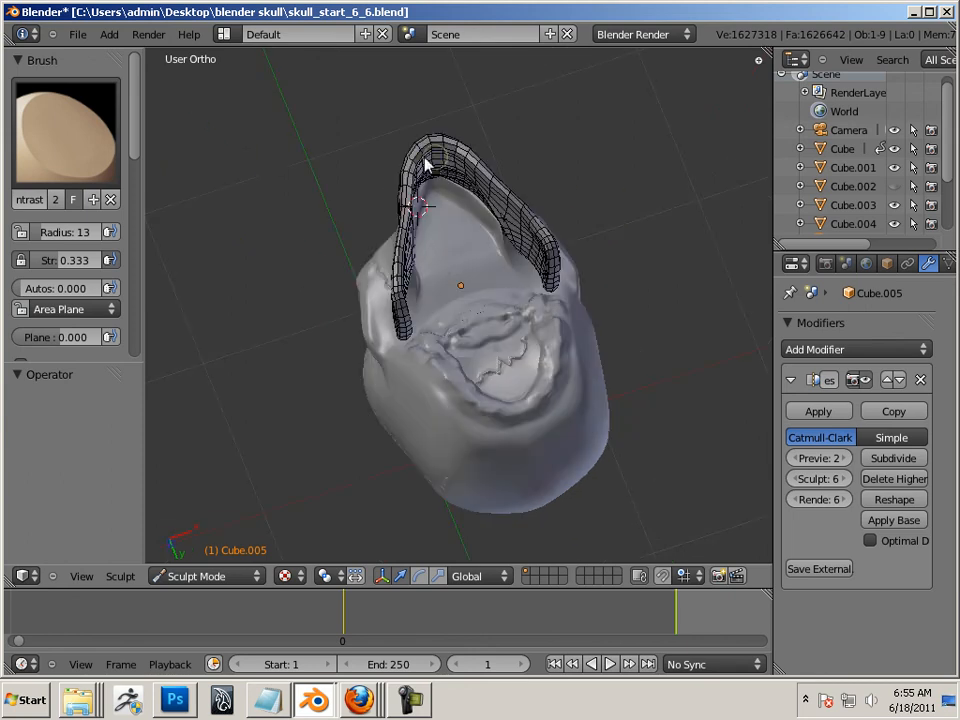
Soften the ridges around the skull base opening using the Smooth brush at radius 13 and strength 0.283
{"action": "left_click", "coordinate": [78, 145]}
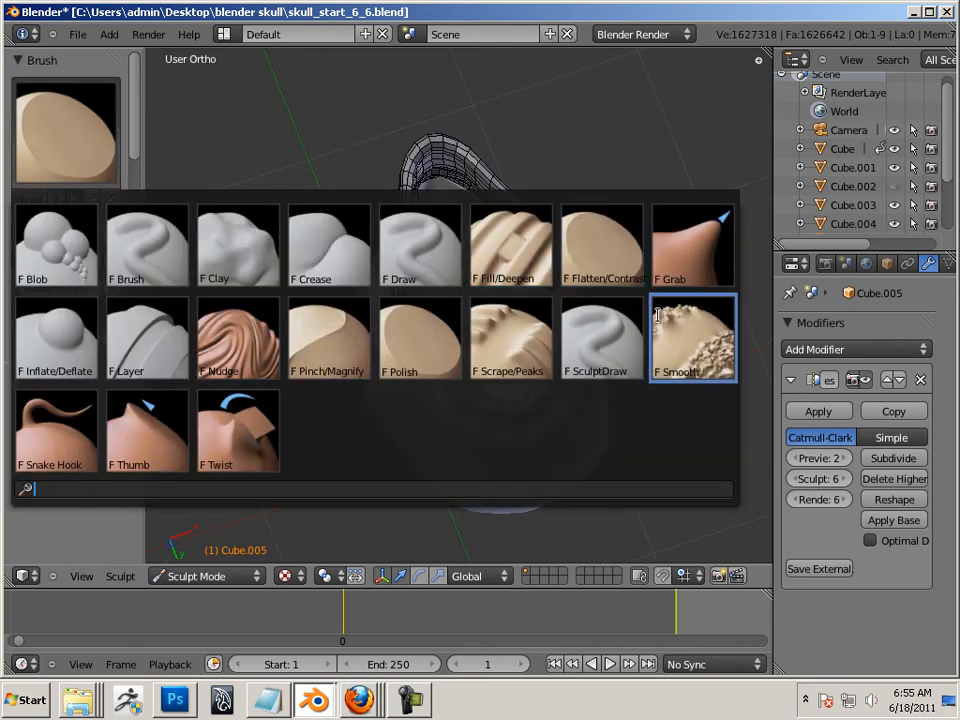
{"action": "left_click", "coordinate": [692, 338]}
{"action": "middle_click_drag", "start_coordinate": [609, 316], "coordinate": [606, 289]}
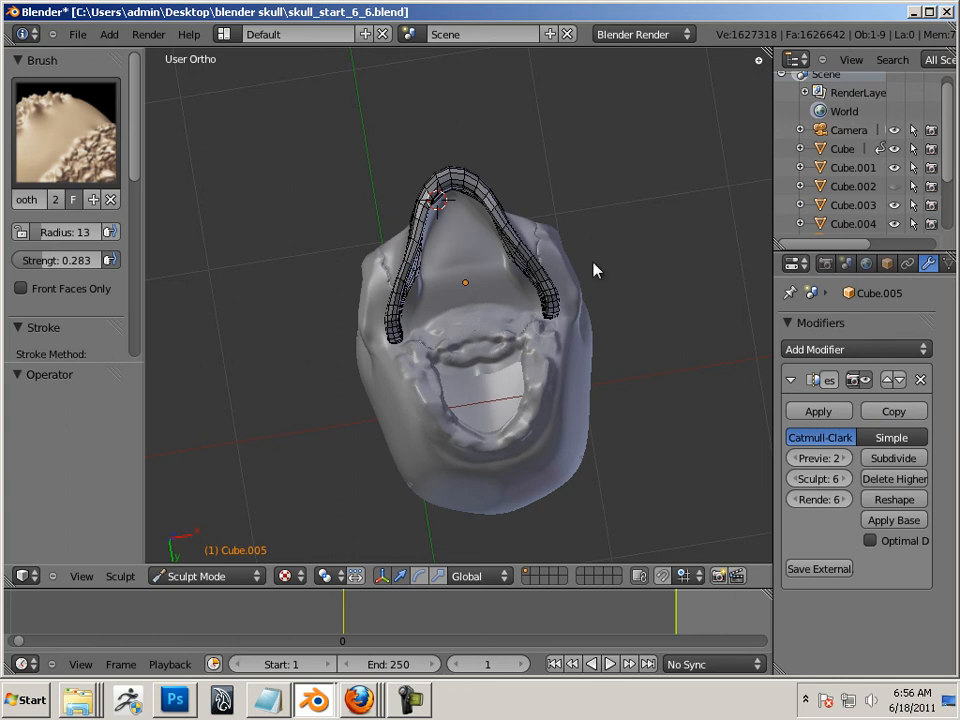
{"action": "middle_click_drag", "start_coordinate": [593, 270], "coordinate": [357, 208]}
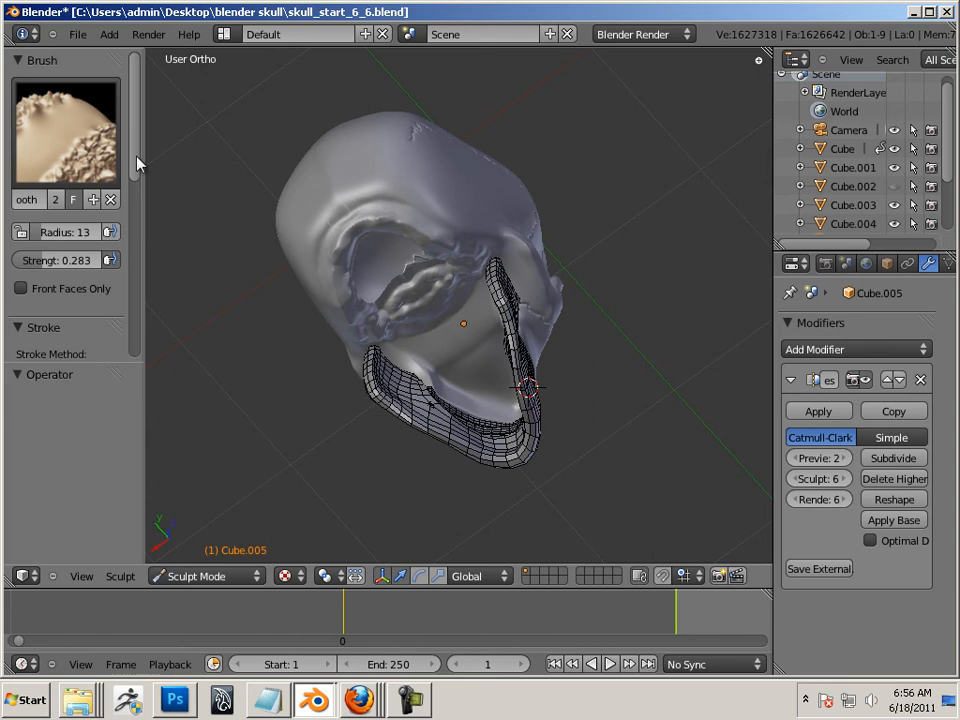
Return to the Flatten/Contrast brush and even out the bone behind the skull base opening at radius 13
{"action": "left_click", "coordinate": [100, 122]}
{"action": "left_click", "coordinate": [589, 230]}
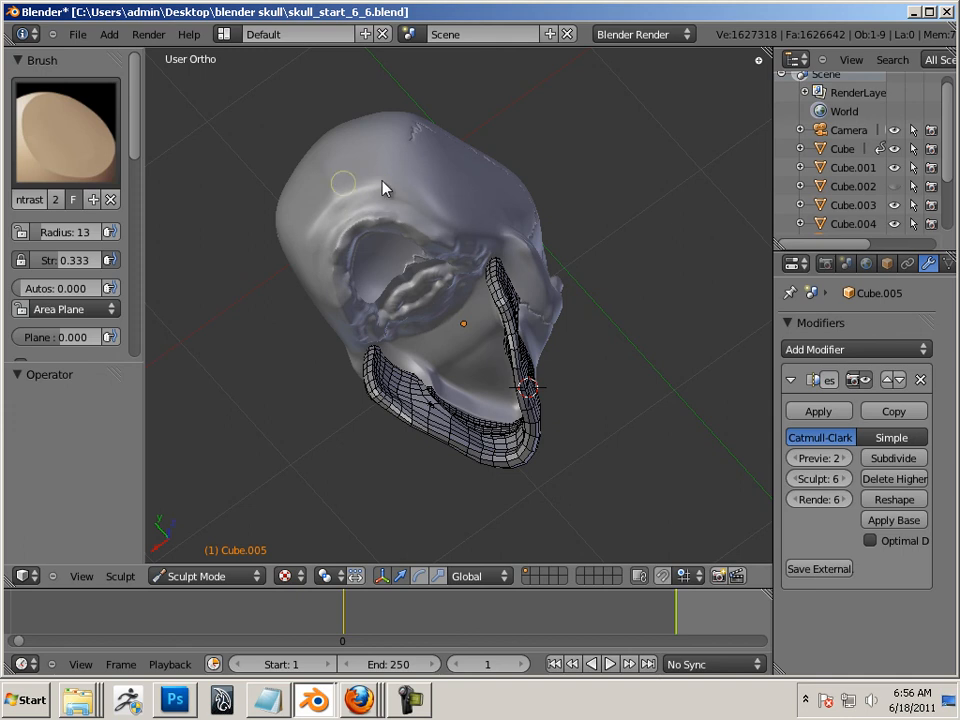
{"action": "mouse_move", "coordinate": [668, 262]}
{"action": "middle_mouse_down"}
{"action": "mouse_move", "coordinate": [581, 392]}
{"action": "mouse_move", "coordinate": [540, 403]}
{"action": "mouse_move", "coordinate": [531, 375]}
{"action": "mouse_move", "coordinate": [587, 388]}
{"action": "mouse_move", "coordinate": [632, 303]}
{"action": "mouse_move", "coordinate": [694, 246]}
{"action": "mouse_move", "coordinate": [690, 188]}
{"action": "middle_mouse_up"}
Switch to the Draw brush in Subtract mode and try carving pits into the palate at radius 13
{"action": "left_click", "coordinate": [88, 137]}
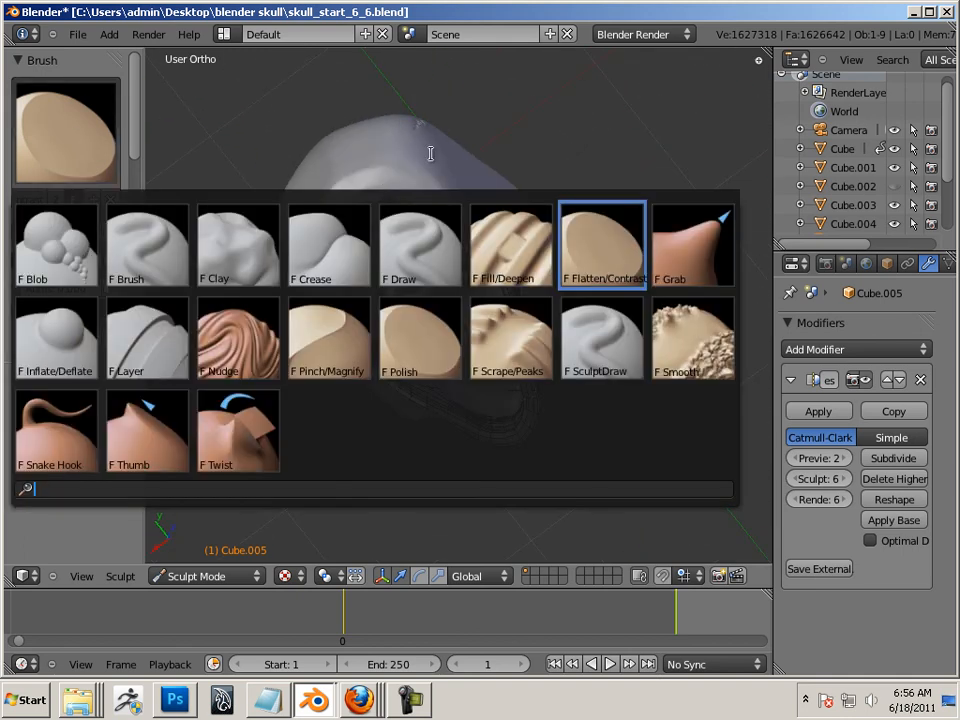
{"action": "left_click", "coordinate": [420, 245]}
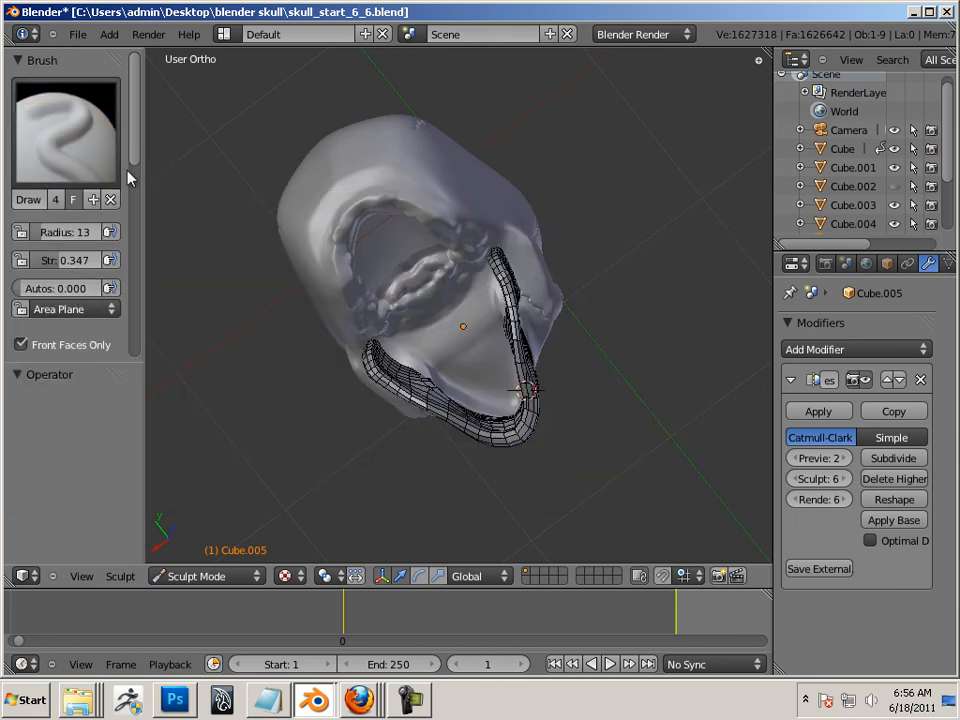
{"action": "left_click_drag", "start_coordinate": [133, 154], "coordinate": [135, 210]}
{"action": "left_click", "coordinate": [108, 220]}
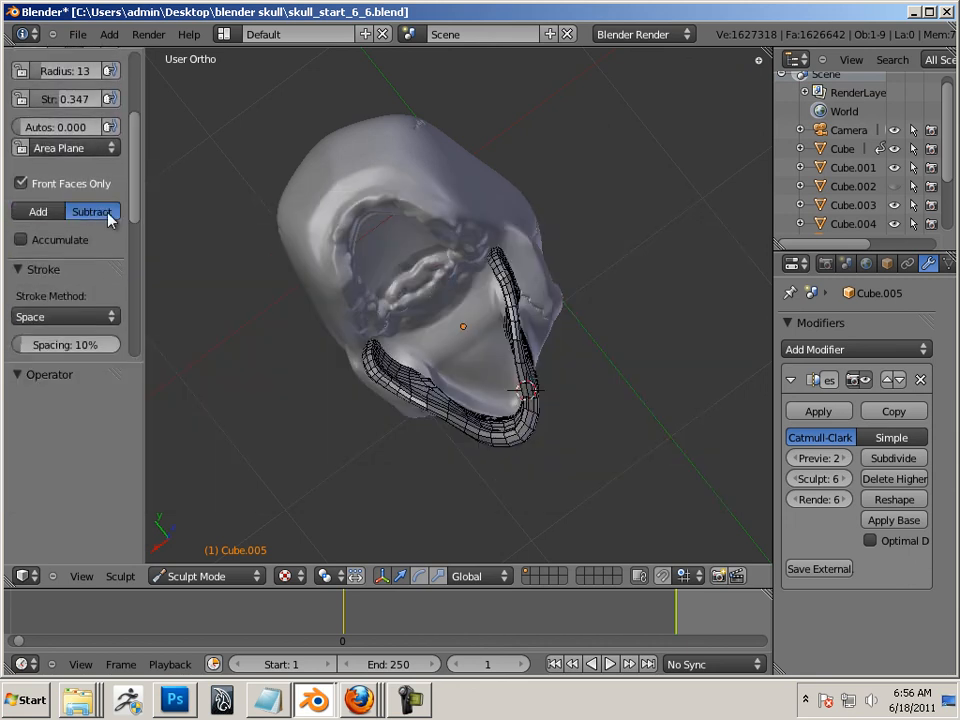
{"action": "middle_click_drag", "start_coordinate": [319, 450], "coordinate": [476, 341]}
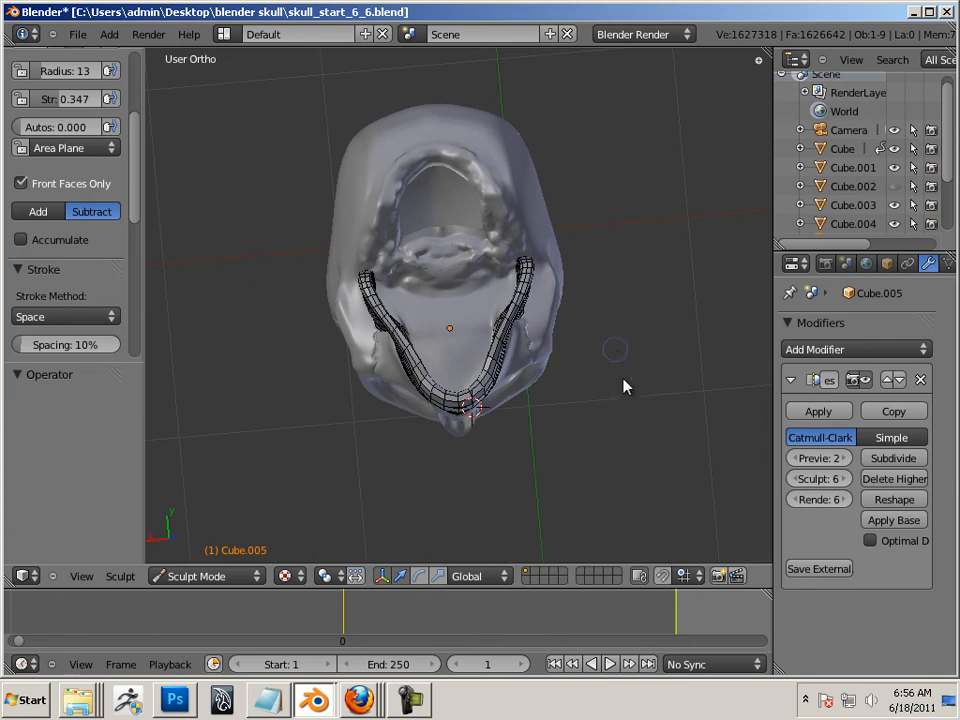
{"action": "middle_click_drag", "start_coordinate": [624, 386], "coordinate": [611, 426]}
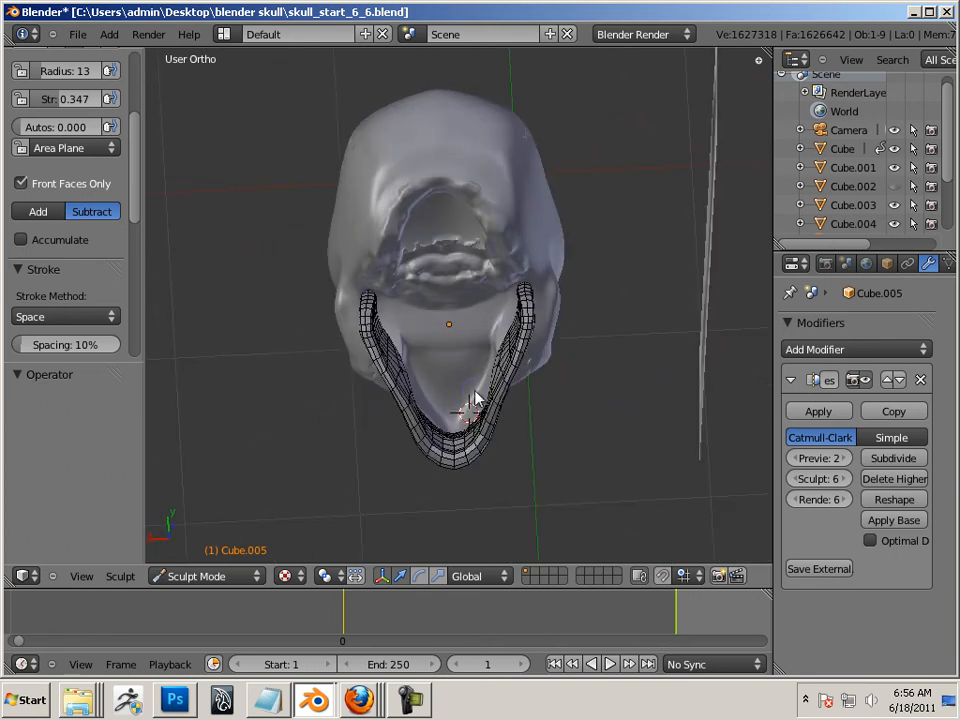
{"action": "mouse_move", "coordinate": [461, 404]}
{"action": "left_mouse_down"}
{"action": "mouse_move", "coordinate": [486, 356]}
{"action": "mouse_move", "coordinate": [458, 378]}
{"action": "left_mouse_up"}
{"action": "middle_click_drag", "start_coordinate": [568, 467], "coordinate": [572, 437]}
Enlarge the Draw brush radius to 24, try carving the palate deeper, and undo the palate strokes
{"action": "key", "text": "bracketright"}
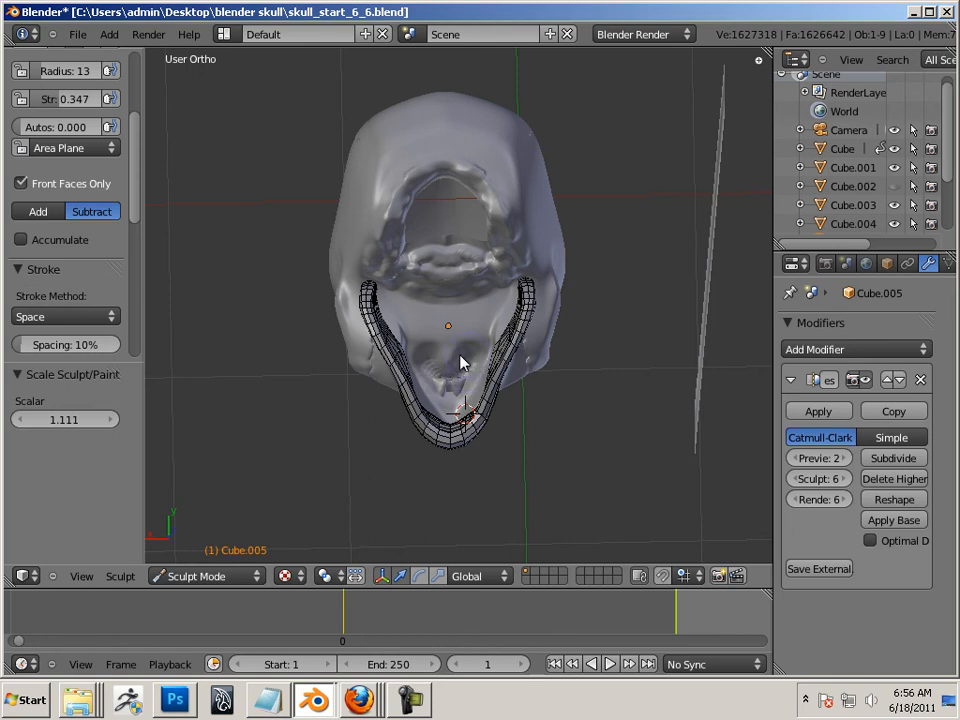
{"action": "key", "text": "bracketright"}
{"action": "key", "text": "bracketright"}
{"action": "key", "text": "bracketright"}
{"action": "key", "text": "bracketright"}
{"action": "key", "text": "bracketright"}
{"action": "key", "text": "bracketright"}
{"action": "key", "text": "bracketright"}
{"action": "key", "text": "bracketright"}
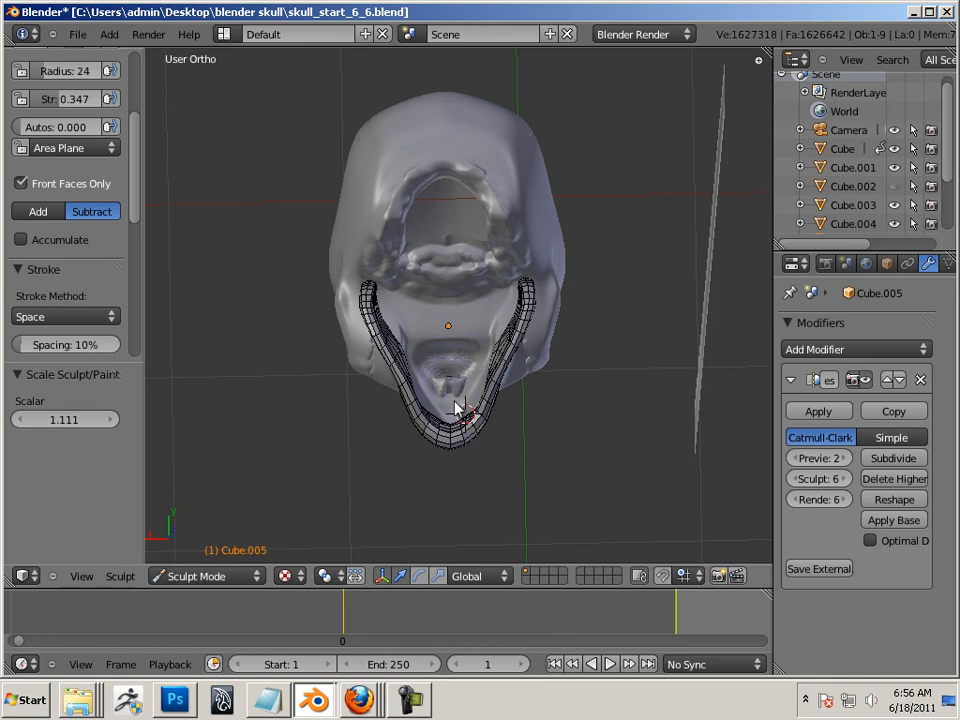
{"action": "key", "text": "ctrl+z"}
Lower the Draw brush strength to 0.09722 and carve shallow hollows into the palate at radius 24 in Subtract mode
{"action": "scroll", "coordinate": [133, 163], "scroll_direction": "up", "scroll_amount": 3}
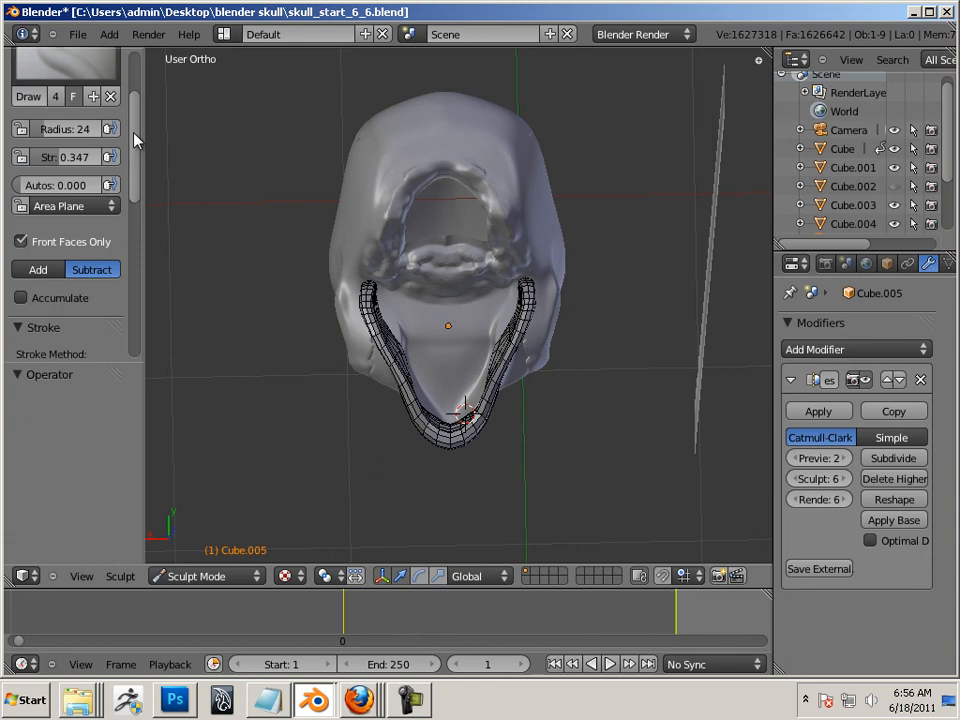
{"action": "mouse_move", "coordinate": [42, 170]}
{"action": "left_mouse_down"}
{"action": "mouse_move", "coordinate": [30, 170]}
{"action": "mouse_move", "coordinate": [40, 175]}
{"action": "left_mouse_up"}
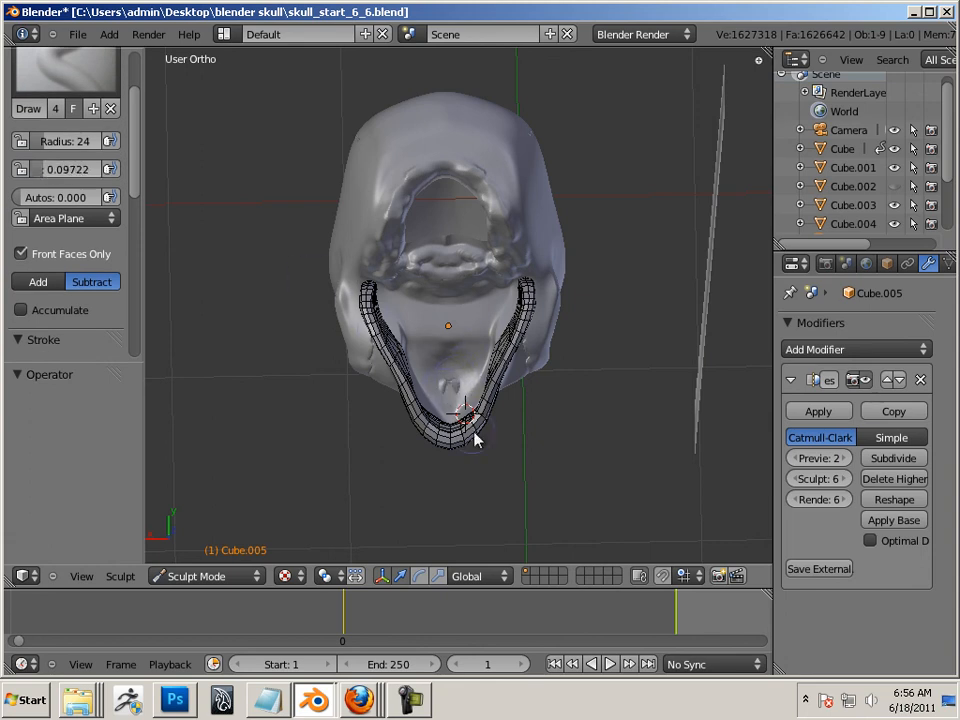
{"action": "middle_click_drag", "start_coordinate": [541, 477], "coordinate": [493, 452]}
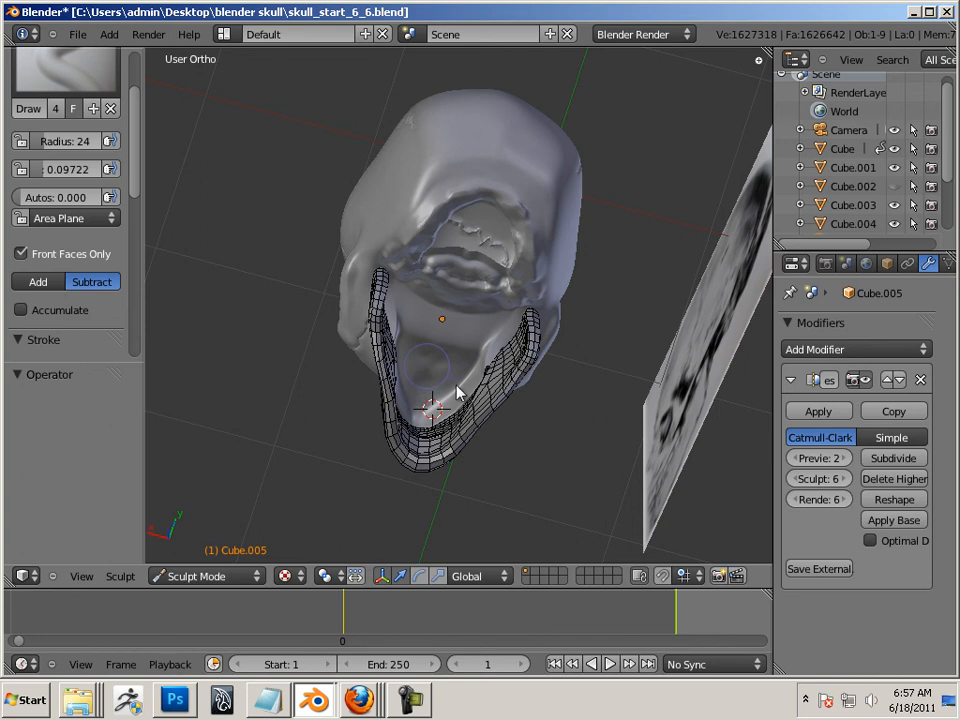
{"action": "middle_click_drag", "start_coordinate": [544, 444], "coordinate": [449, 336]}
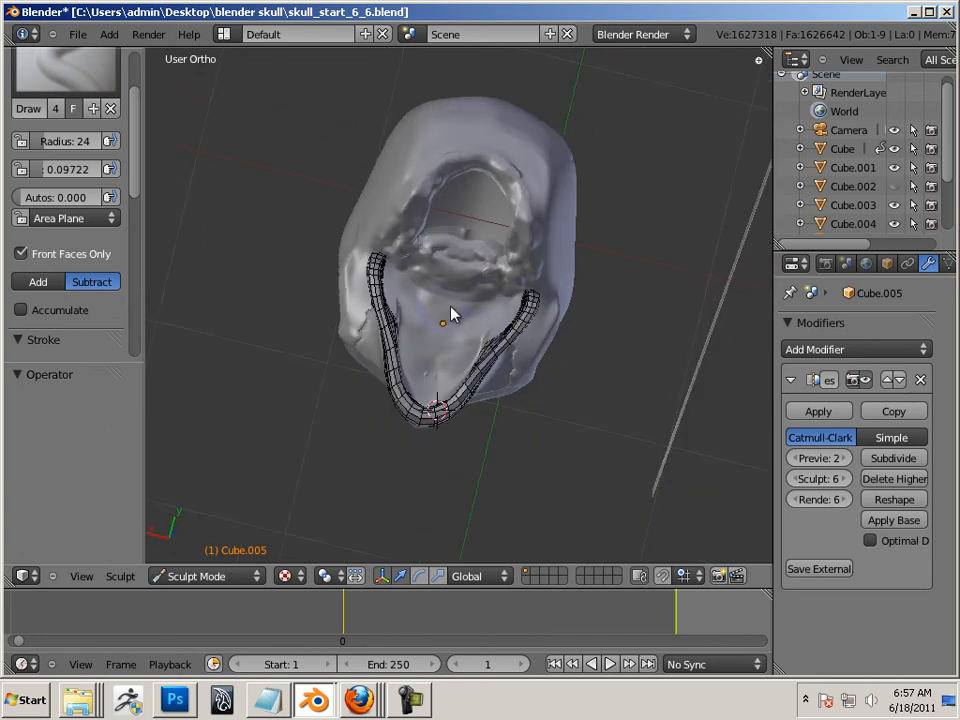
{"action": "middle_click_drag", "start_coordinate": [617, 311], "coordinate": [510, 157]}
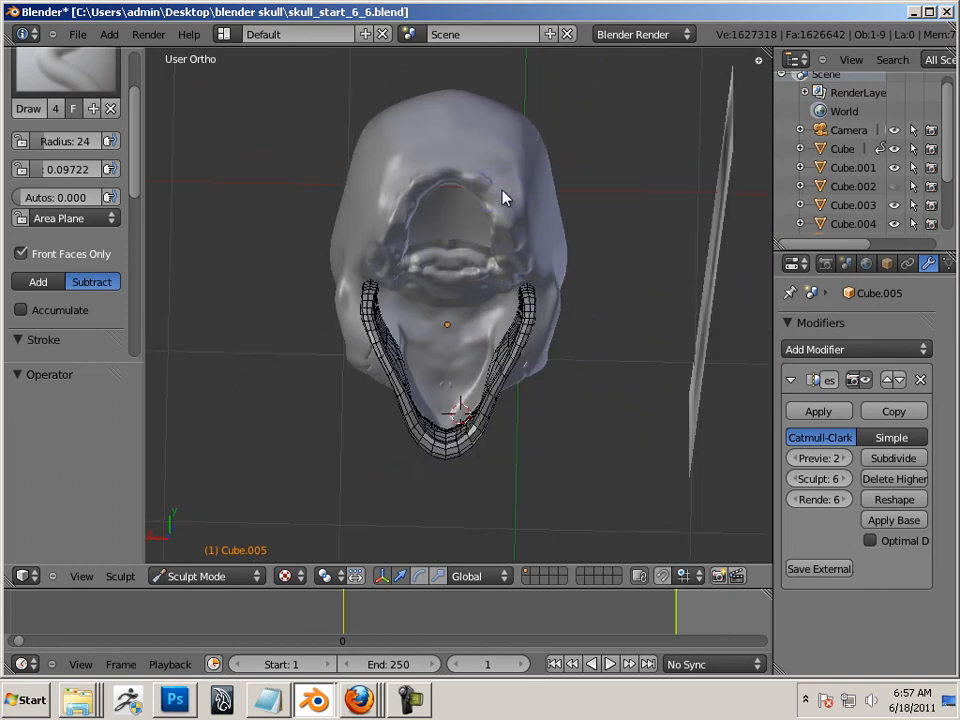
{"action": "middle_click_drag", "start_coordinate": [575, 291], "coordinate": [690, 380]}
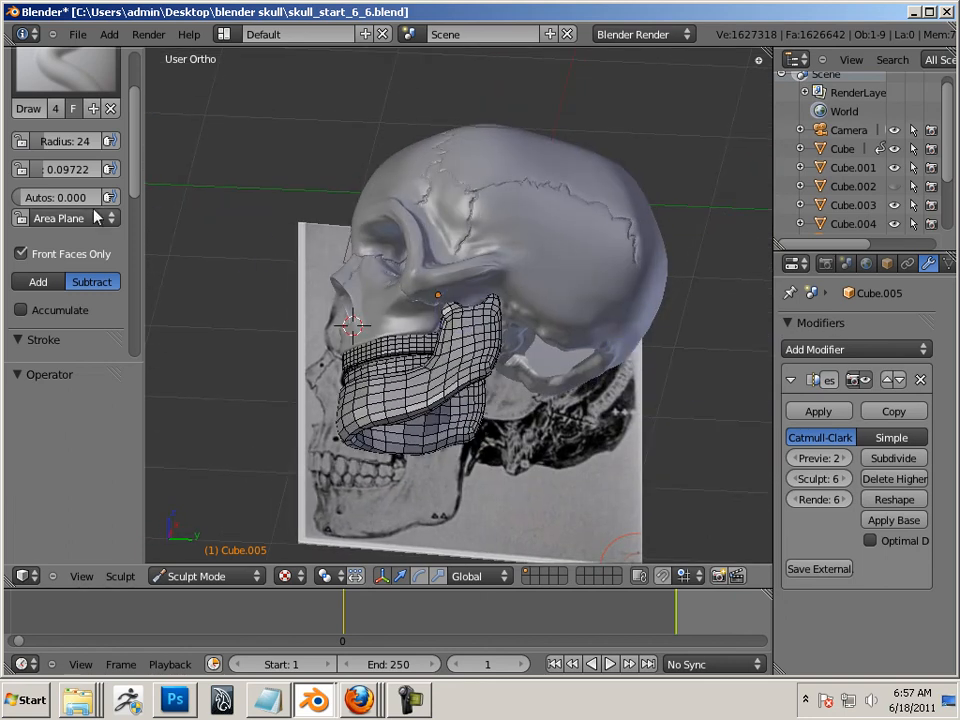
{"action": "left_click_drag", "start_coordinate": [138, 162], "coordinate": [138, 133]}
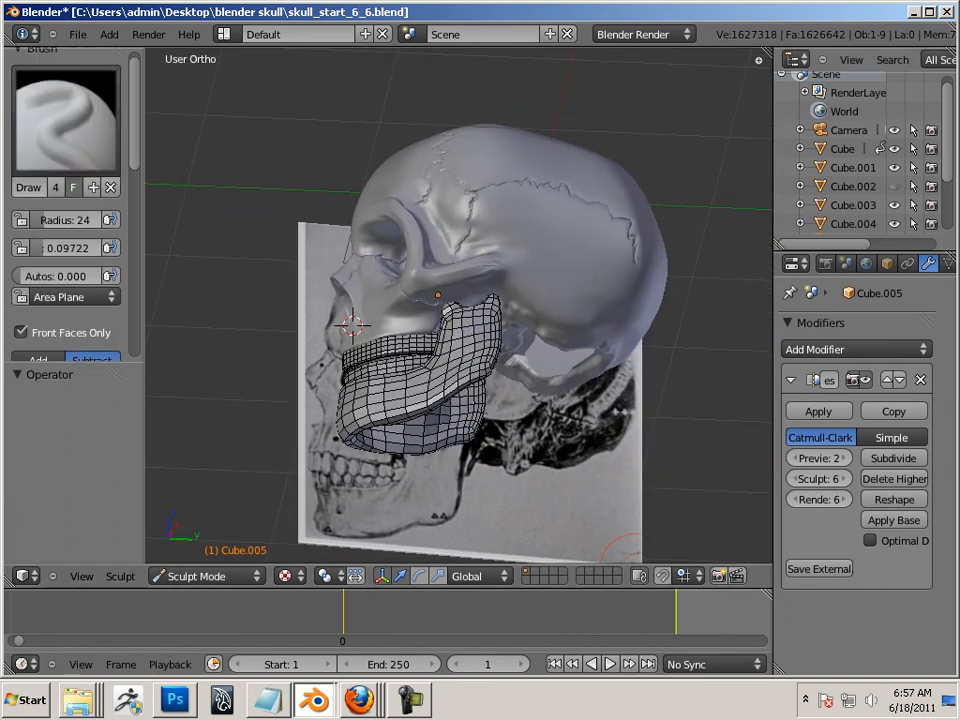